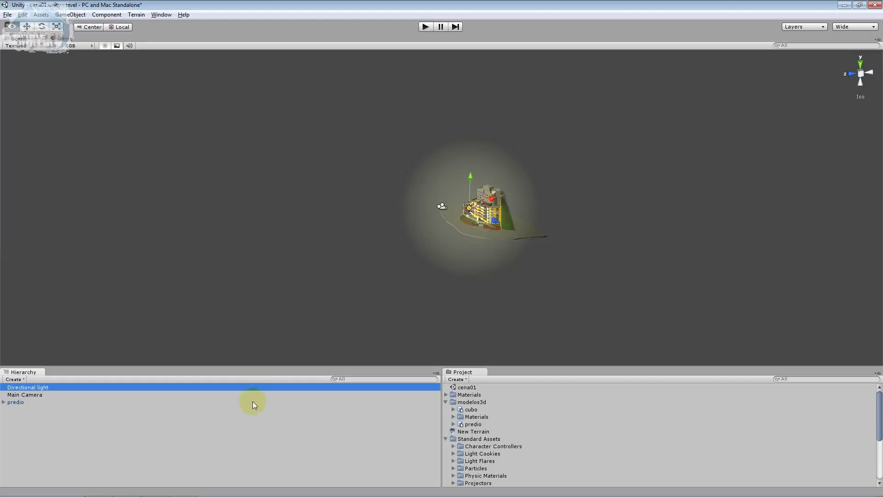
# - Close the Hierarchy panel from its tab's context menu
pyautogui.click(158, 14)
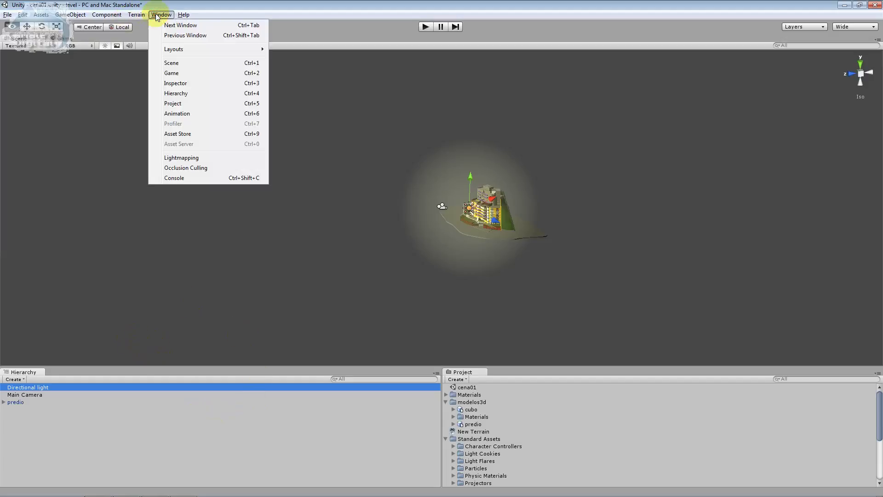
pyautogui.click(222, 94)
pyautogui.click(14, 379)
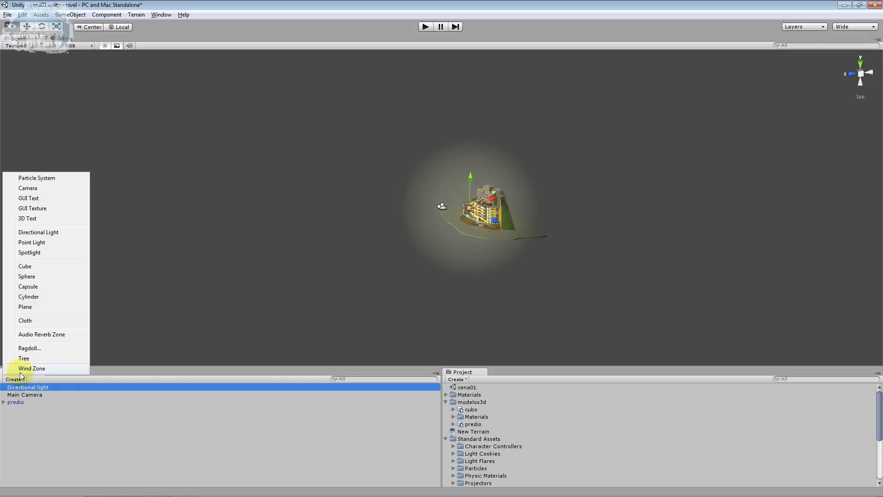
pyautogui.click(258, 377)
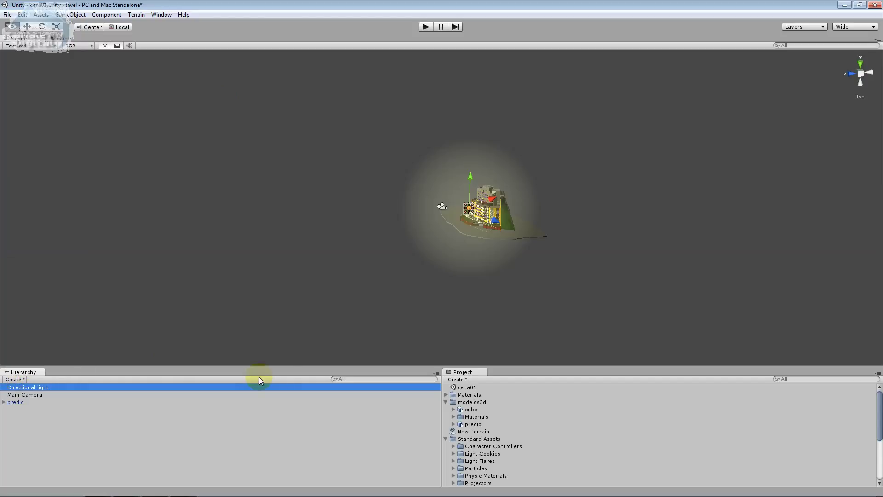
pyautogui.rightClick(437, 374)
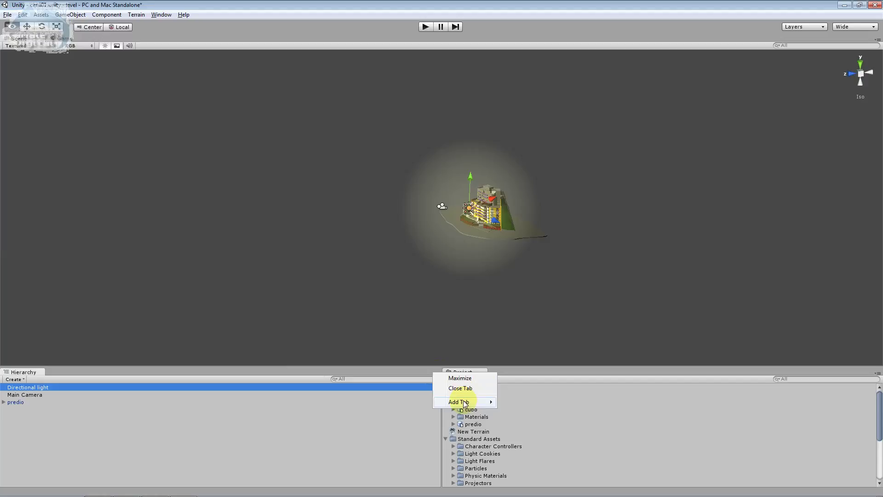
pyautogui.click(449, 388)
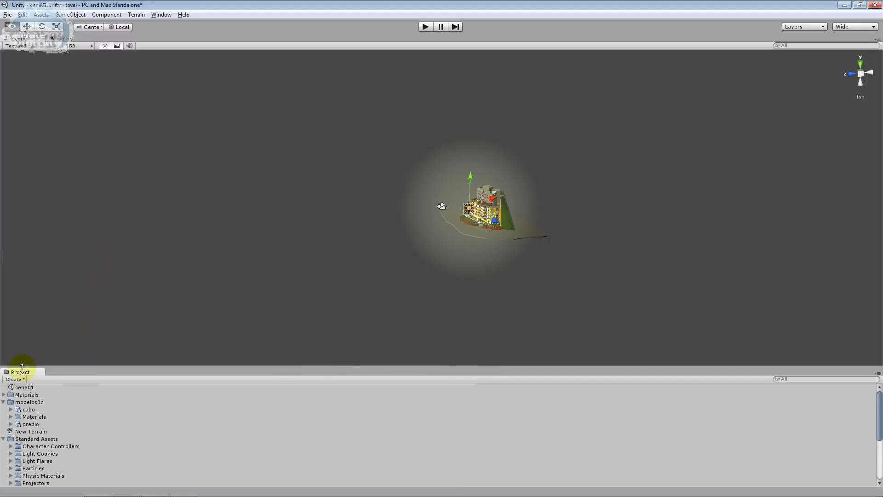
# - Undock the Project panel and size it as a floating window over the lower-left scene
pyautogui.moveTo(21, 371)
pyautogui.mouseDown()
pyautogui.moveTo(65, 258)
pyautogui.moveTo(166, 316)
pyautogui.mouseUp()
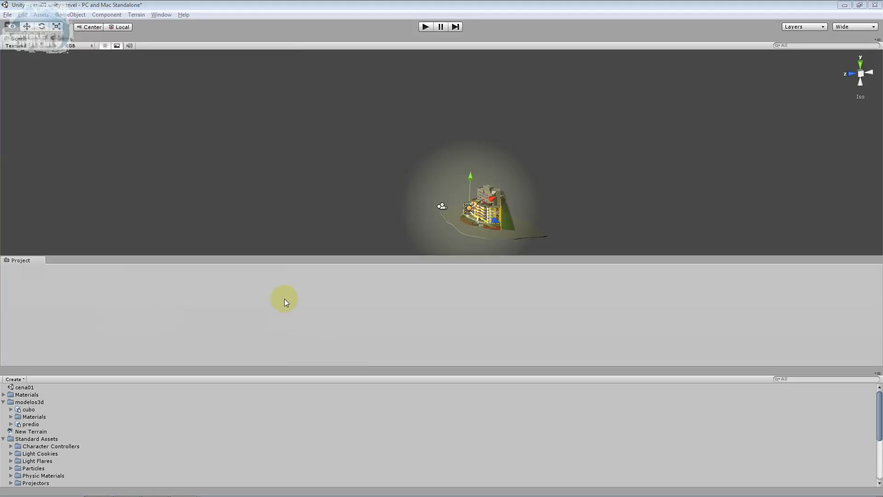
pyautogui.moveTo(285, 302); pyautogui.dragTo(339, 415)
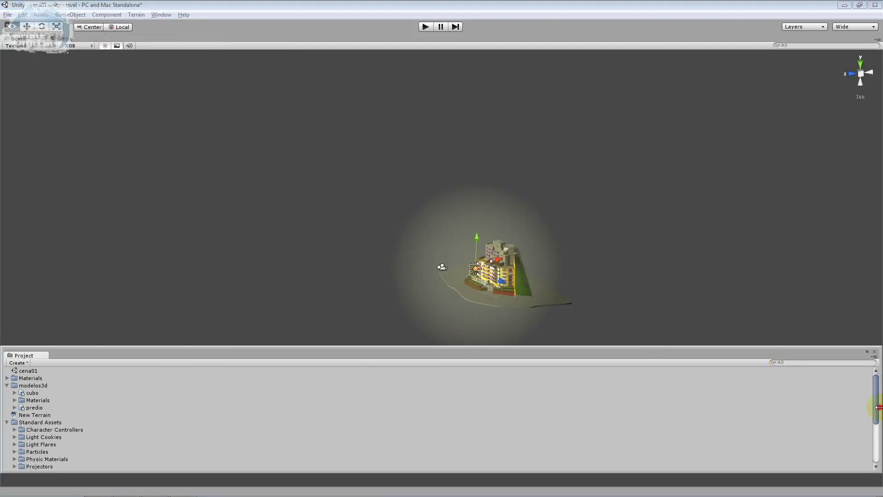
pyautogui.moveTo(876, 407); pyautogui.dragTo(179, 405)
pyautogui.moveTo(139, 356); pyautogui.dragTo(208, 291)
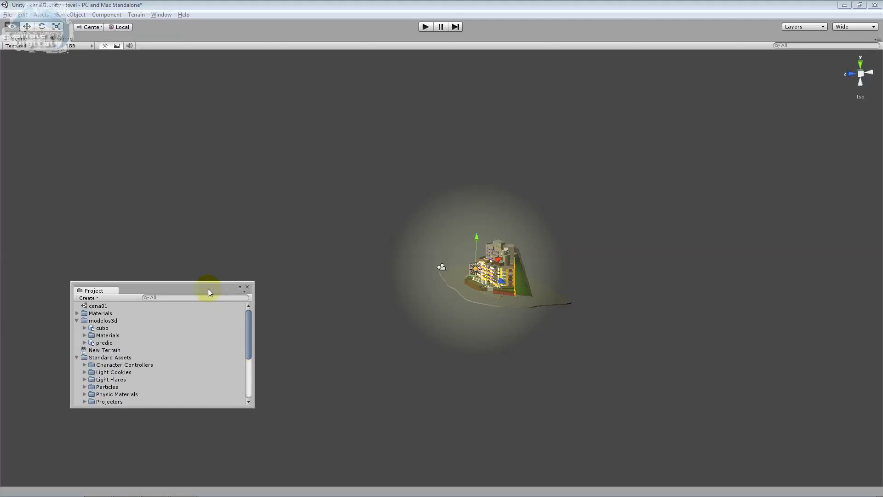
pyautogui.moveTo(255, 410); pyautogui.dragTo(280, 458)
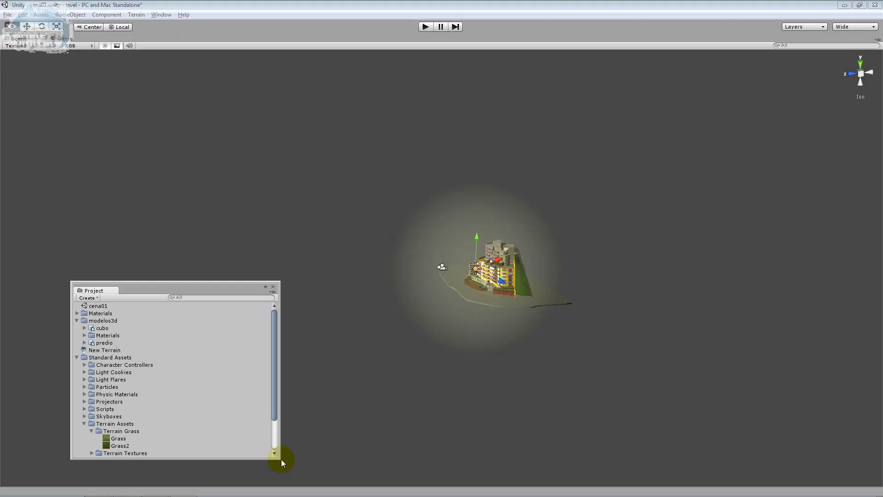
# - Move the floating Project panel against the left edge of the screen
pyautogui.moveTo(200, 290)
pyautogui.mouseDown()
pyautogui.moveTo(1, 256)
pyautogui.moveTo(187, 273)
pyautogui.moveTo(180, 278)
pyautogui.mouseUp()
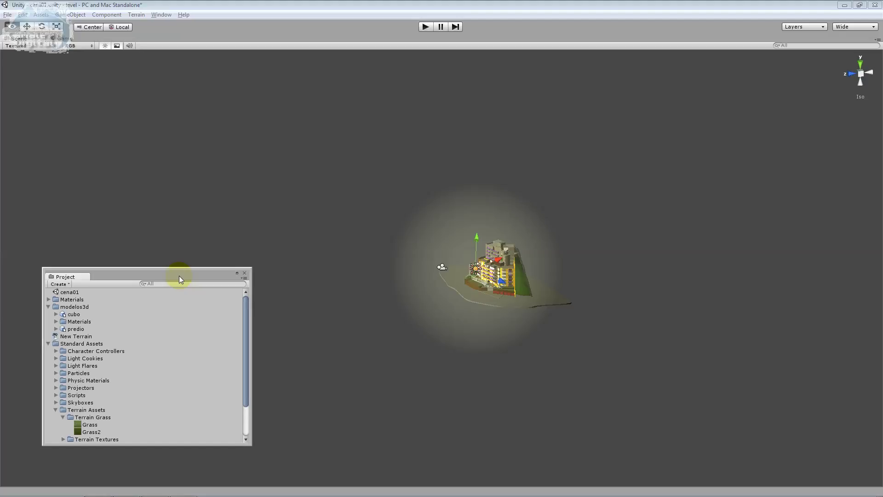
pyautogui.click(162, 15)
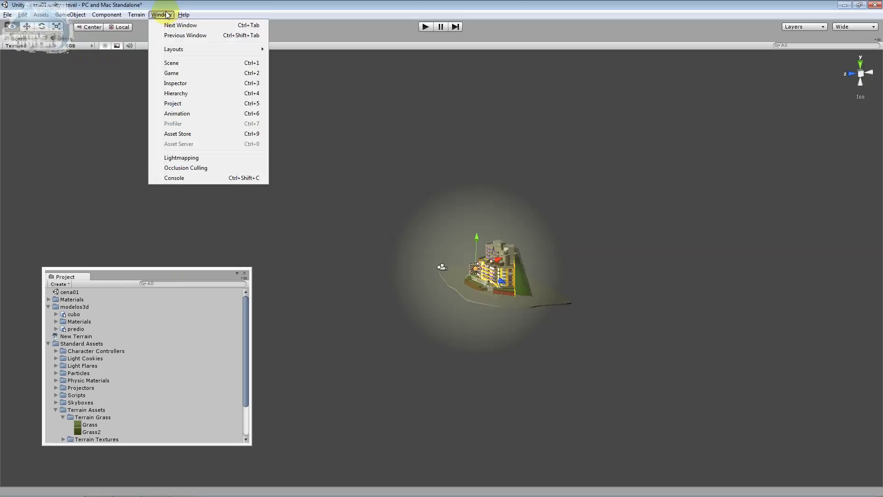
# - Reopen the Hierarchy from the Window menu as a floating window and shrink it
pyautogui.click(205, 93)
pyautogui.click(258, 32)
pyautogui.moveTo(264, 38); pyautogui.dragTo(315, 188)
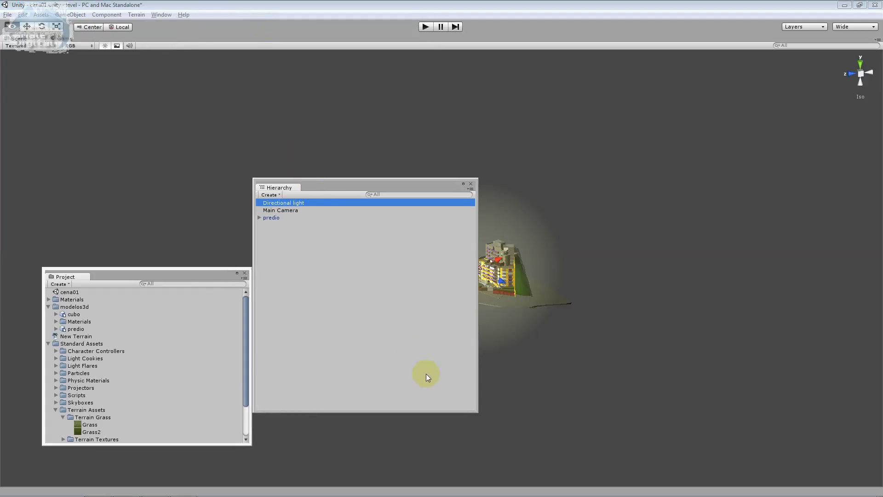
pyautogui.moveTo(479, 412); pyautogui.dragTo(405, 322)
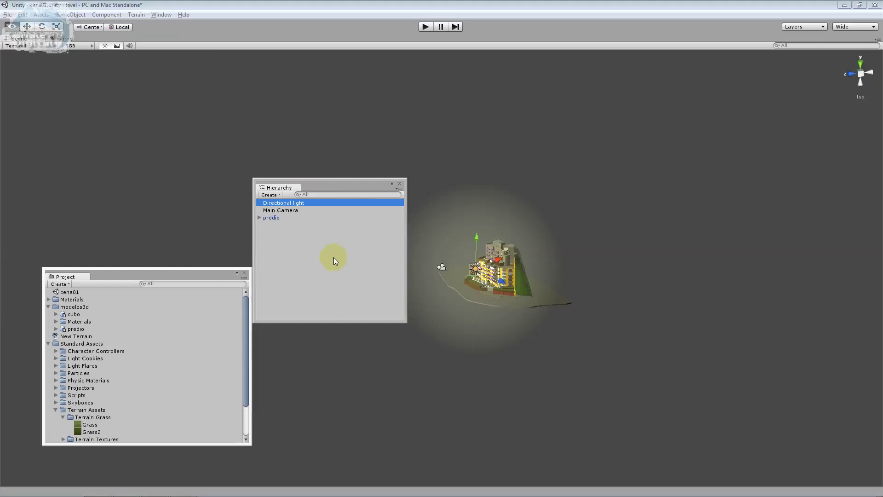
# - Preview Main Camera, frame Directional light, and place the Hierarchy window at the lower right
pyautogui.click(283, 211)
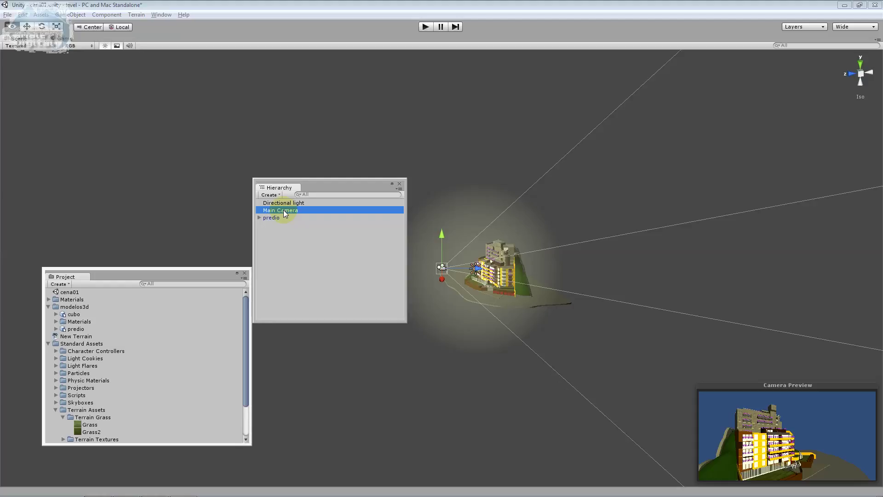
pyautogui.click(782, 444)
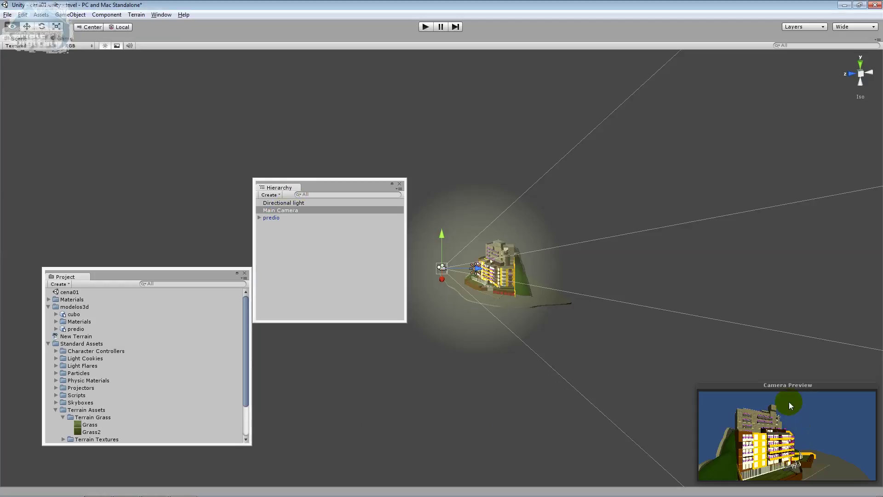
pyautogui.doubleClick(312, 201)
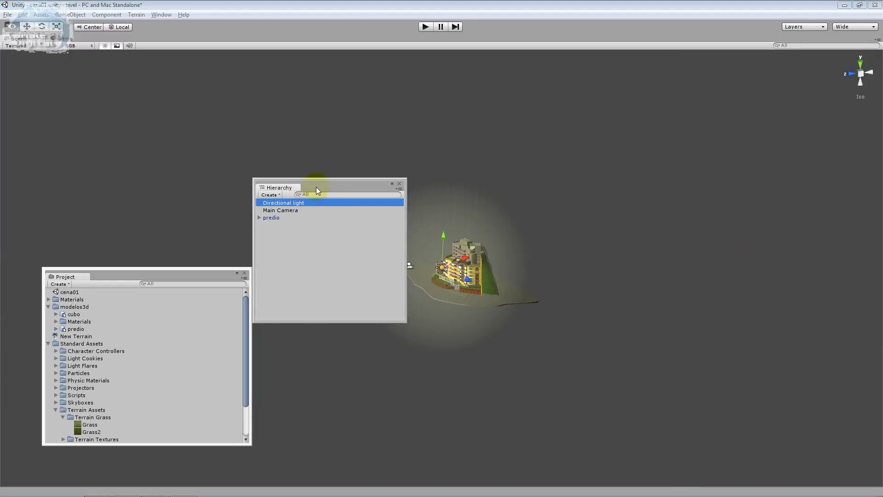
pyautogui.moveTo(316, 187); pyautogui.dragTo(685, 310)
pyautogui.click(663, 343)
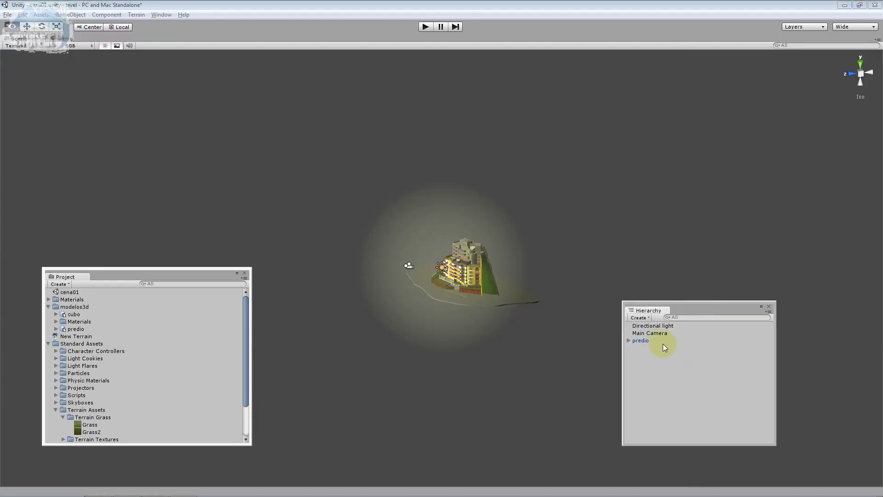
pyautogui.click(663, 343)
pyautogui.doubleClick(639, 343)
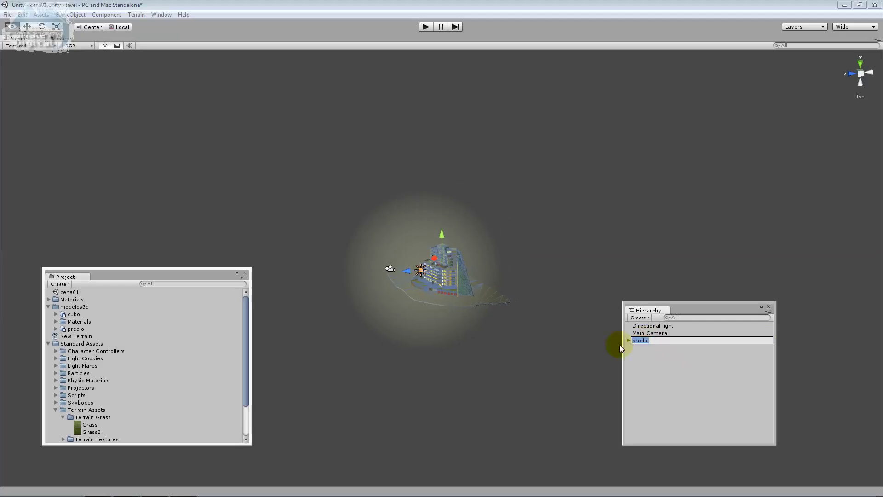
pyautogui.scroll(2, 496, 319)
pyautogui.scroll(2, 495, 319)
pyautogui.scroll(3, 494, 321)
pyautogui.scroll(4, 493, 330)
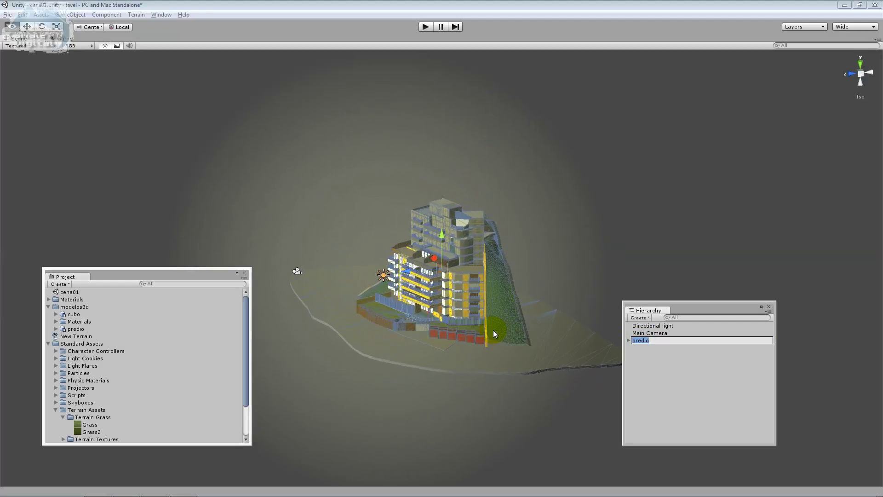
pyautogui.click(676, 345)
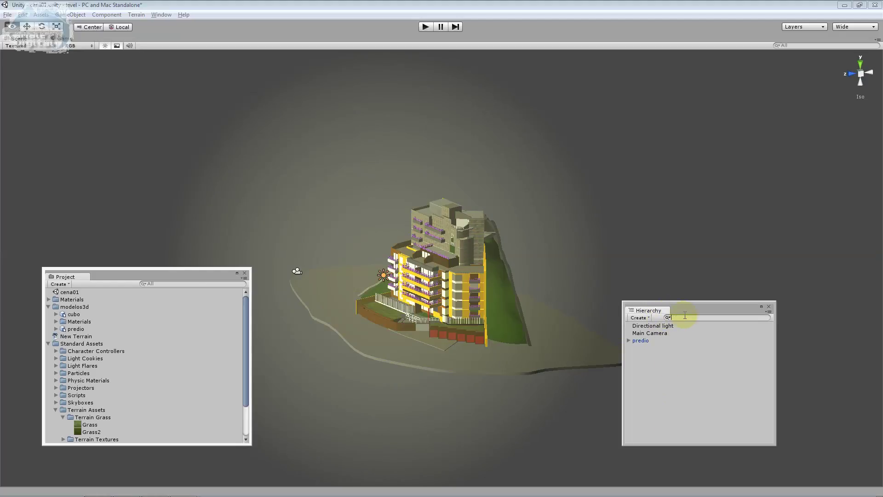
pyautogui.click(629, 341)
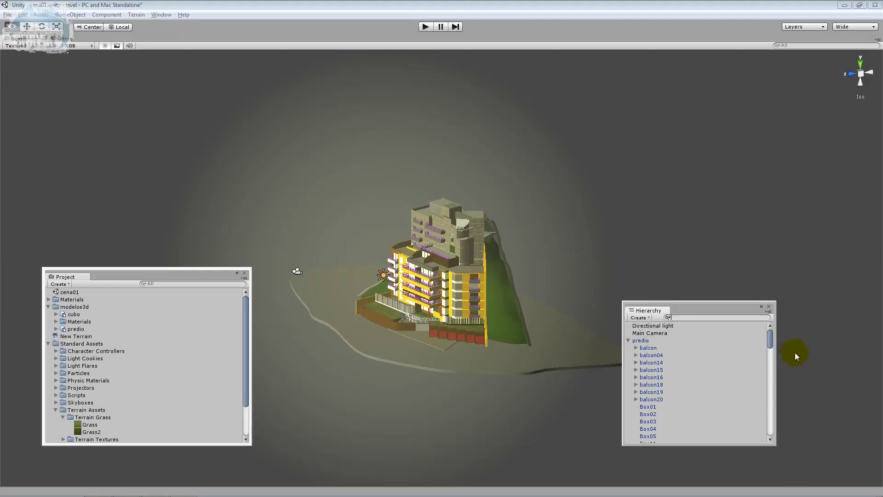
pyautogui.moveTo(773, 348); pyautogui.dragTo(796, 440)
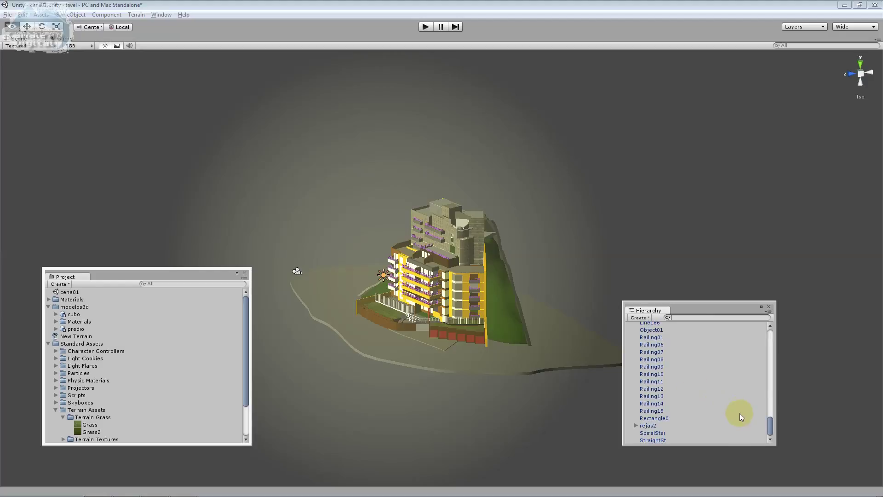
pyautogui.moveTo(770, 427); pyautogui.dragTo(781, 339)
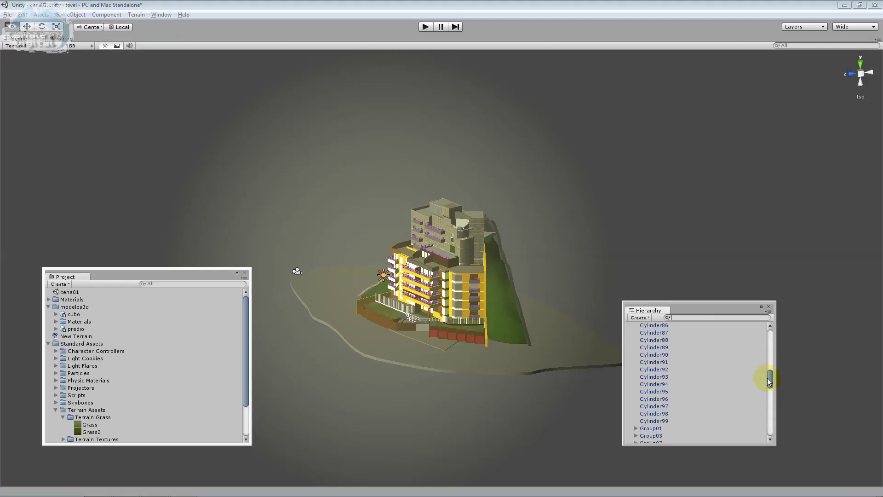
pyautogui.click(629, 340)
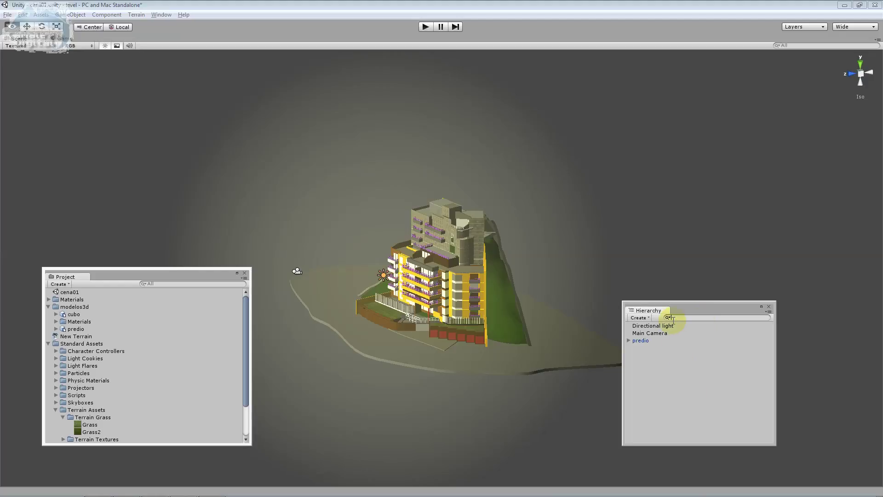
# - Filter the Hierarchy by 'cy', frame Cylinde100 in the scene, then clear the search
pyautogui.write('c')
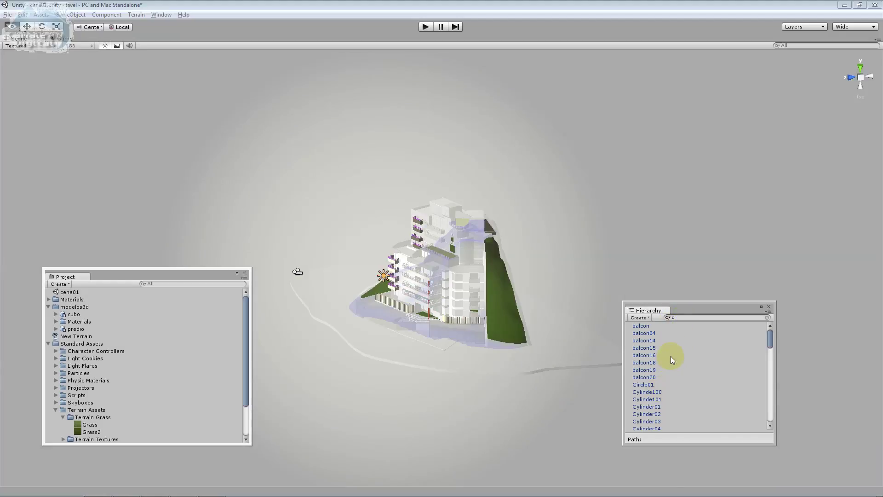
pyautogui.write('y')
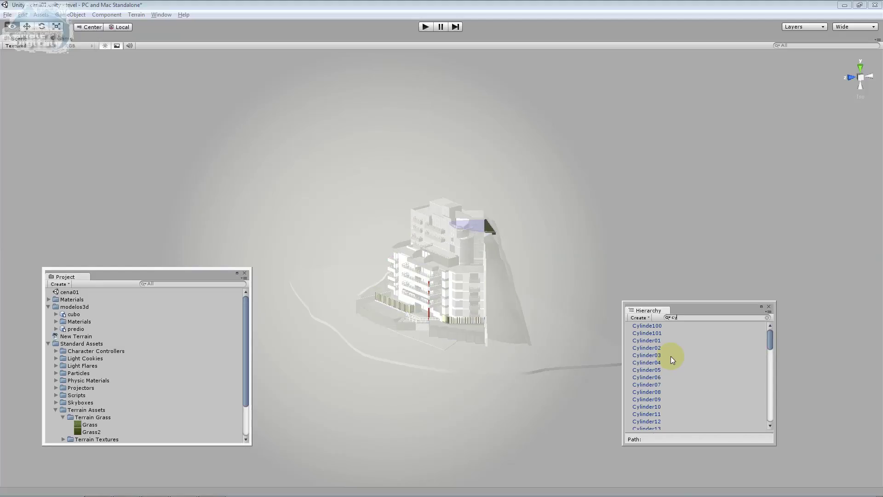
pyautogui.doubleClick(663, 326)
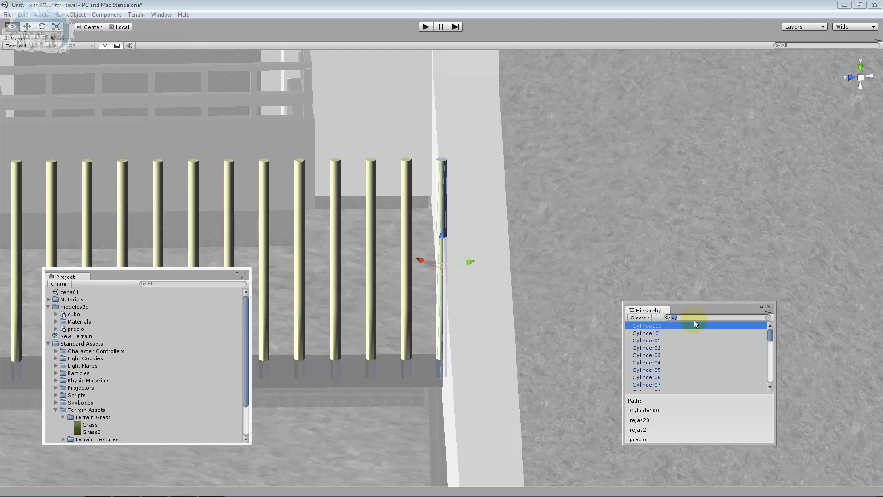
pyautogui.press('BackSpace')
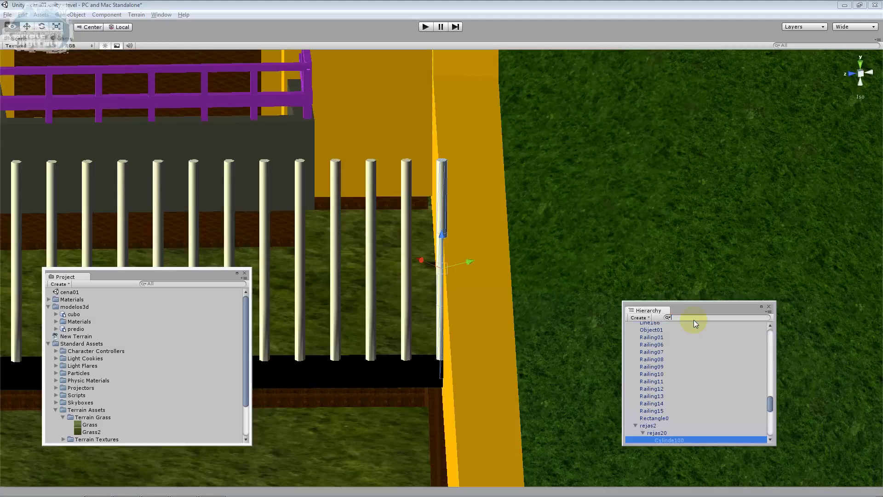
# - Zoom the Scene view out to show the whole building
pyautogui.scroll(-1, 641, 280)
pyautogui.scroll(-2, 642, 281)
pyautogui.scroll(-2, 641, 280)
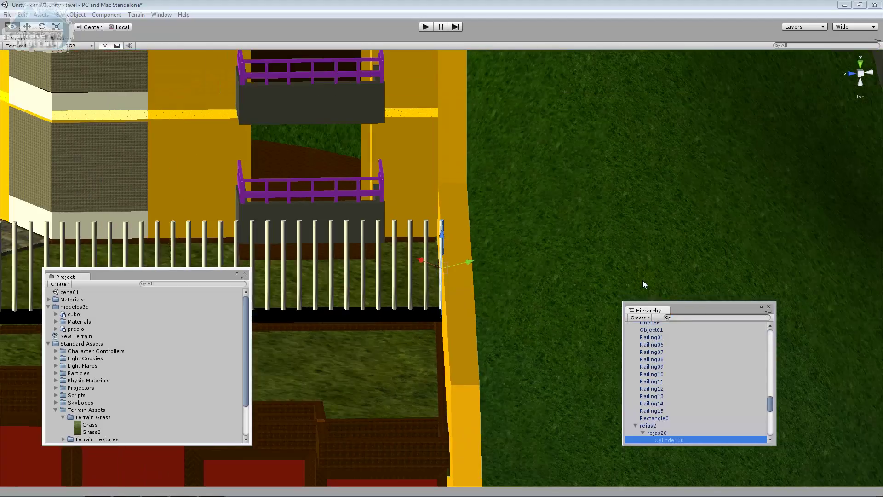
pyautogui.scroll(-2, 642, 280)
pyautogui.scroll(-2, 641, 280)
pyautogui.scroll(-2, 641, 280)
pyautogui.scroll(-1, 642, 280)
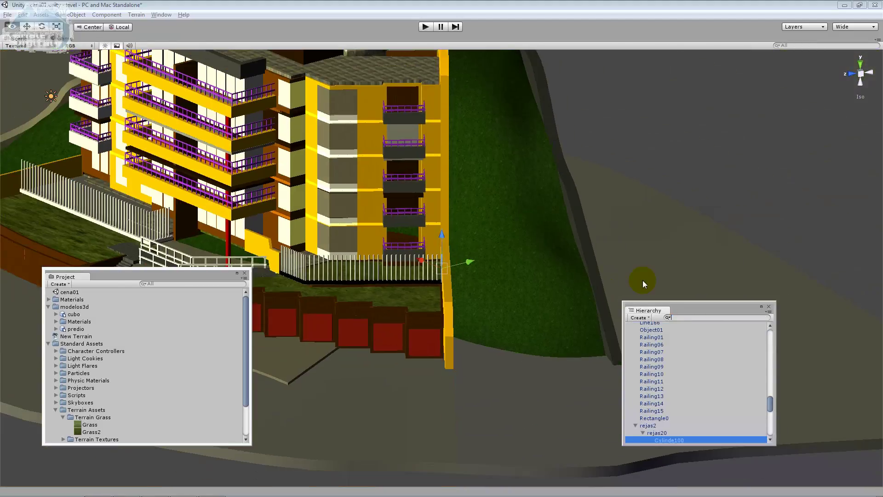
pyautogui.scroll(-1, 642, 280)
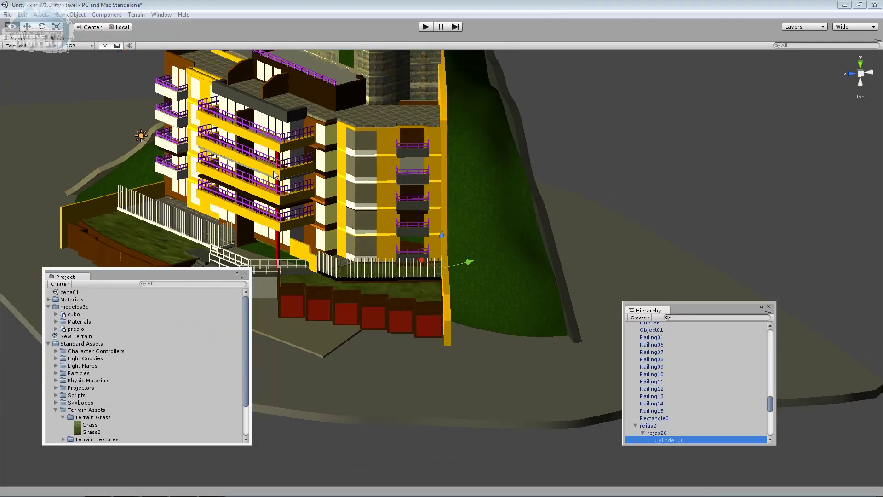
pyautogui.click(141, 136)
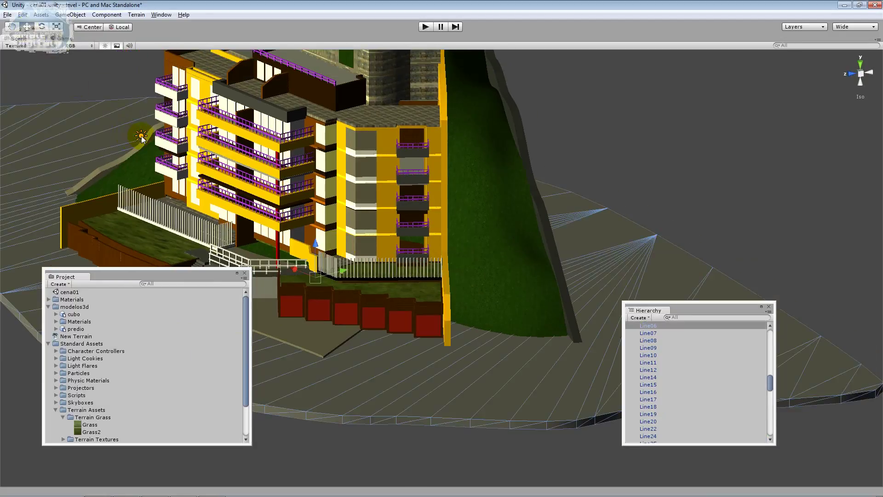
# - Select the Directional light in the Hierarchy and delete it
pyautogui.click(118, 339)
pyautogui.click(643, 337)
pyautogui.moveTo(770, 382); pyautogui.dragTo(770, 324)
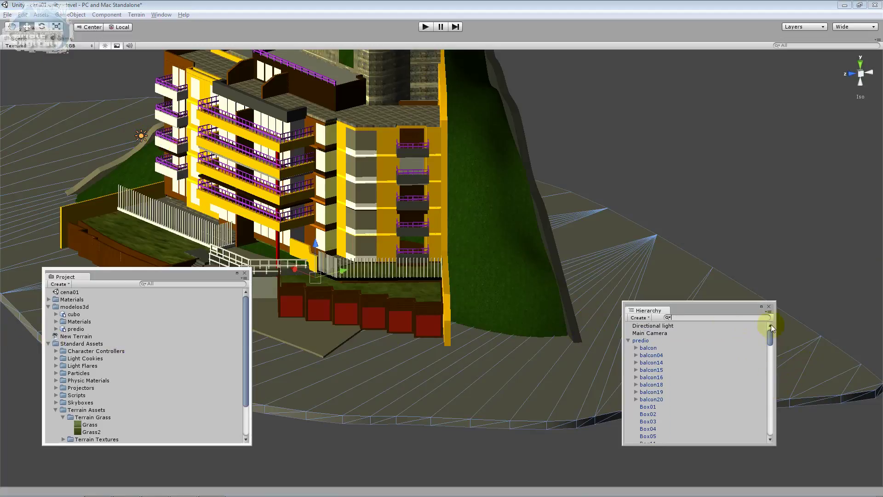
pyautogui.click(640, 325)
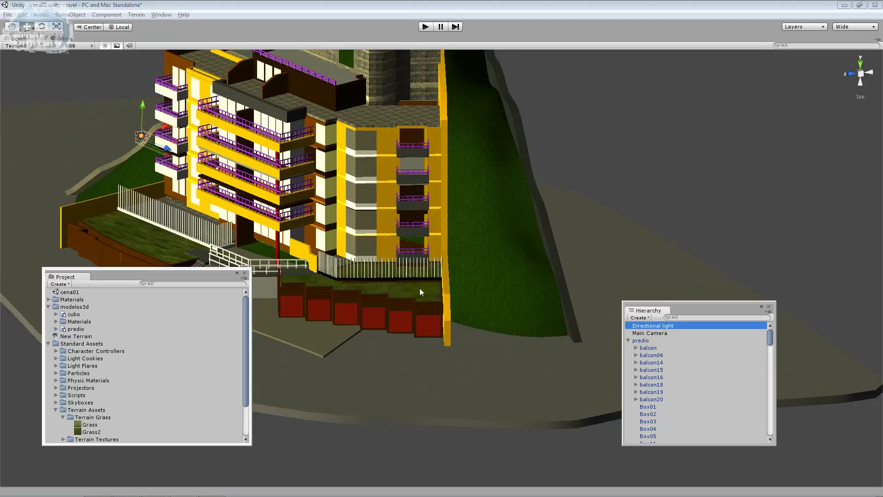
pyautogui.press('Delete')
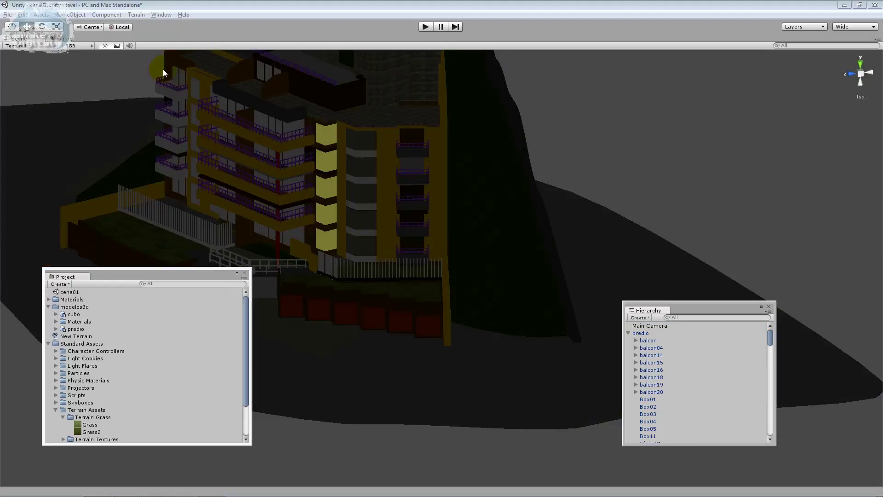
# - Add a Point Light via GameObject > Create Other and move it toward the building's facade
pyautogui.click(72, 14)
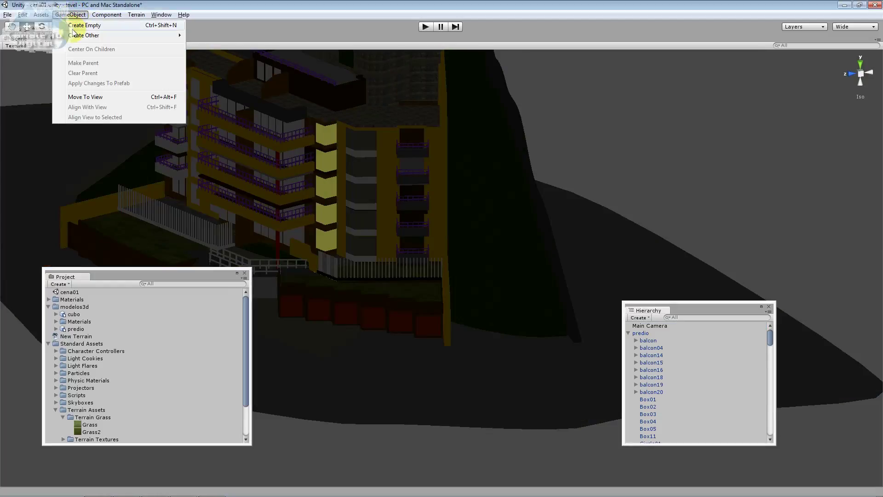
pyautogui.moveTo(78, 35)
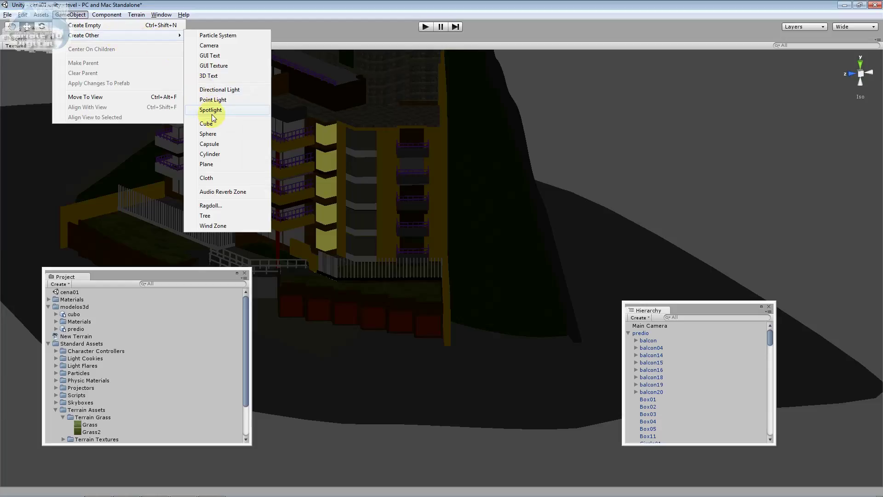
pyautogui.click(241, 98)
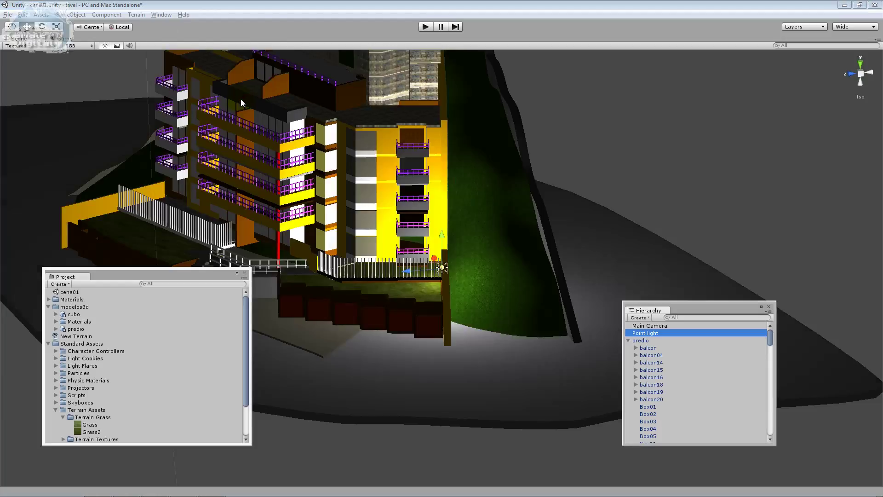
pyautogui.moveTo(442, 268)
pyautogui.mouseDown()
pyautogui.moveTo(520, 240)
pyautogui.moveTo(158, 195)
pyautogui.moveTo(408, 249)
pyautogui.mouseUp()
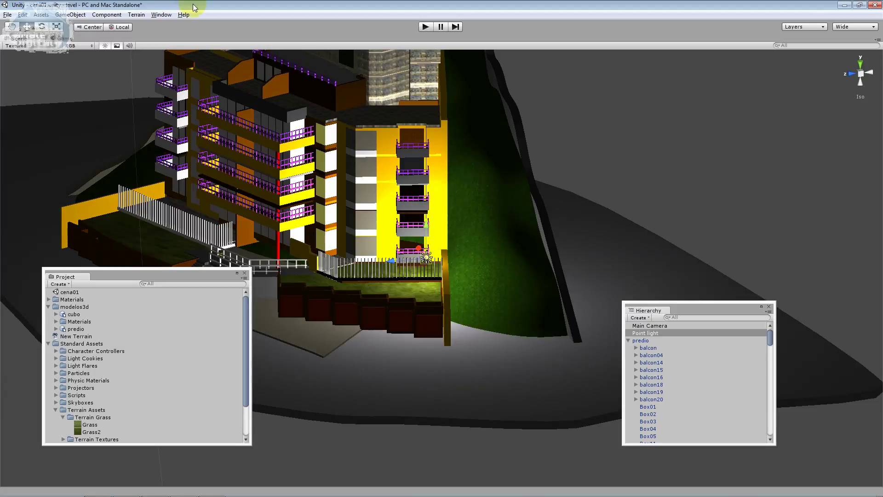
# - Place the Inspector on the right and nudge the Point light's Position X slightly
pyautogui.click(161, 14)
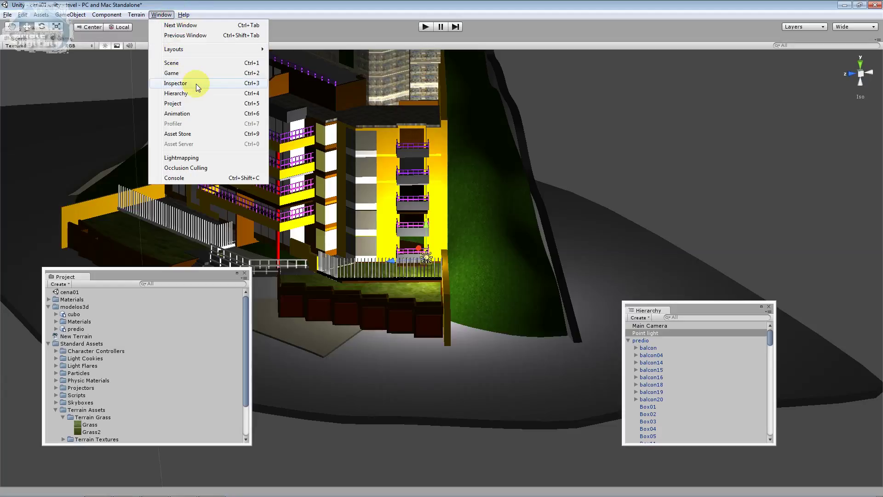
pyautogui.click(196, 83)
pyautogui.moveTo(226, 138); pyautogui.dragTo(736, 123)
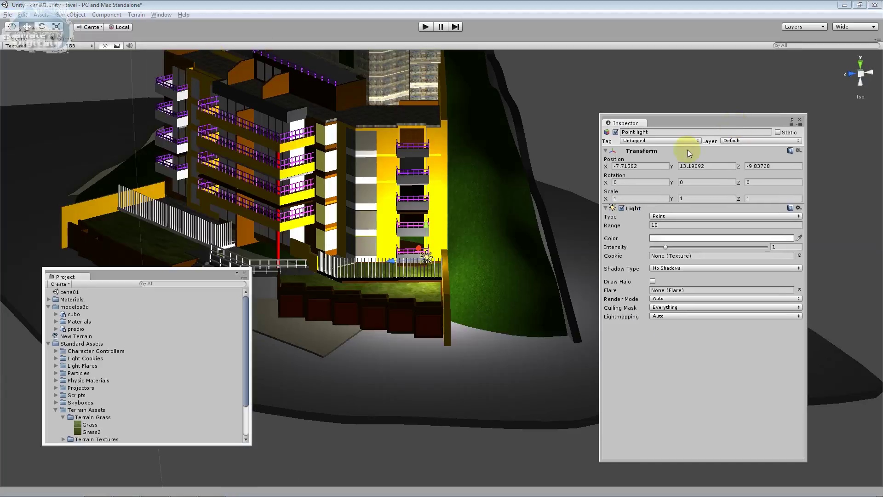
pyautogui.click(660, 165)
pyautogui.moveTo(660, 166)
pyautogui.mouseDown()
pyautogui.moveTo(583, 163)
pyautogui.moveTo(621, 165)
pyautogui.mouseUp()
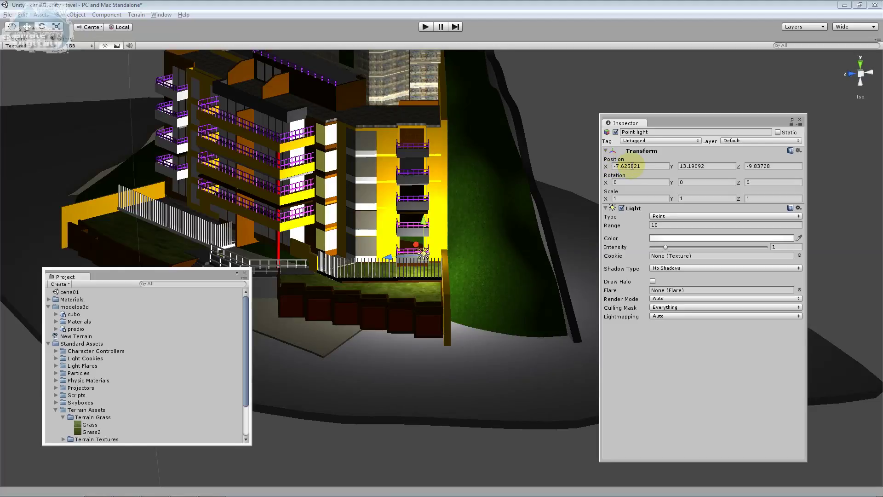
# - Retype the Point light's Position X, trying -15 before settling on -7
pyautogui.click(605, 165)
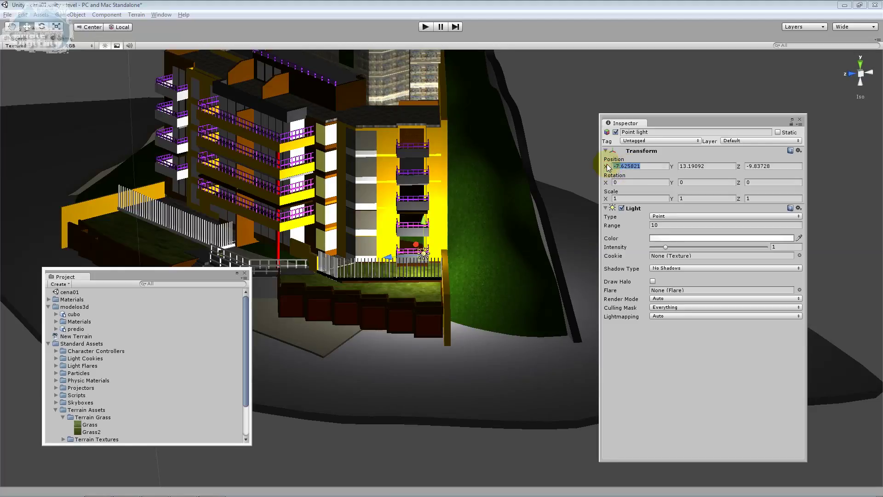
pyautogui.click(618, 197)
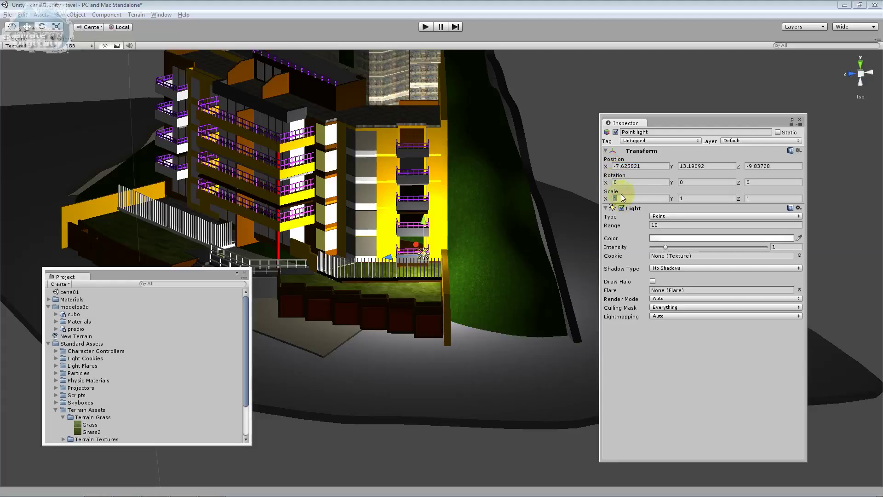
pyautogui.click(608, 166)
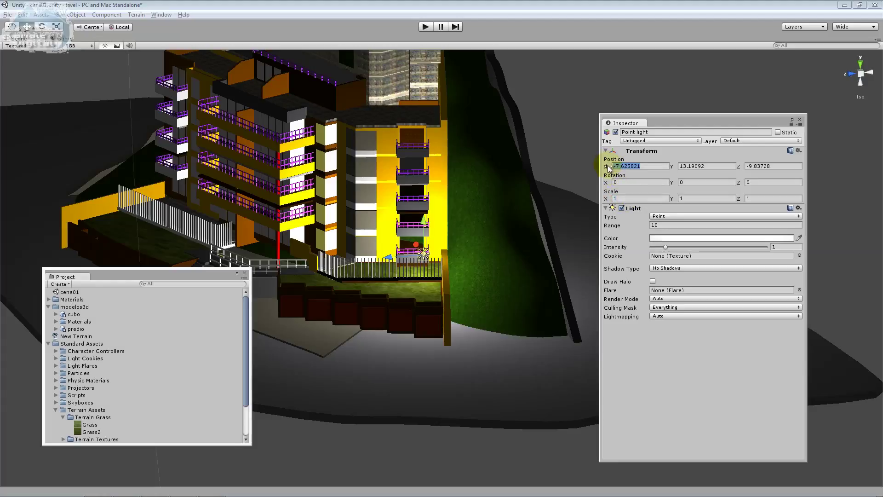
pyautogui.write('-1')
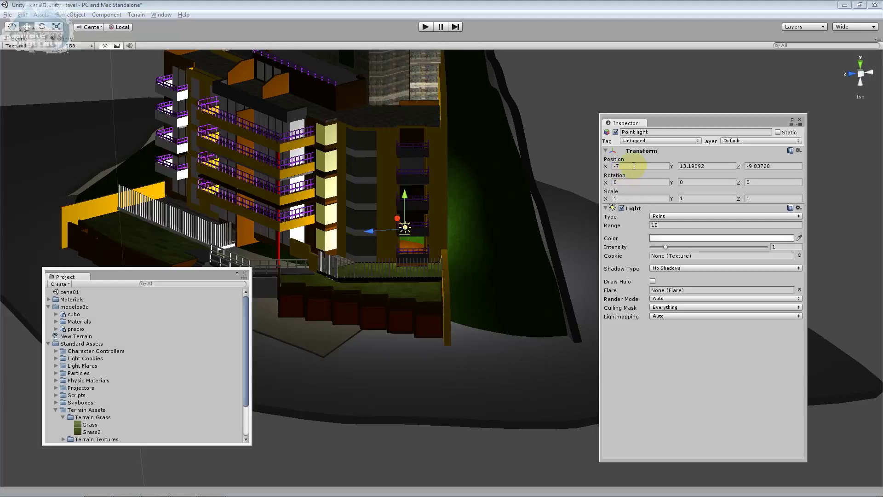
pyautogui.write('5')
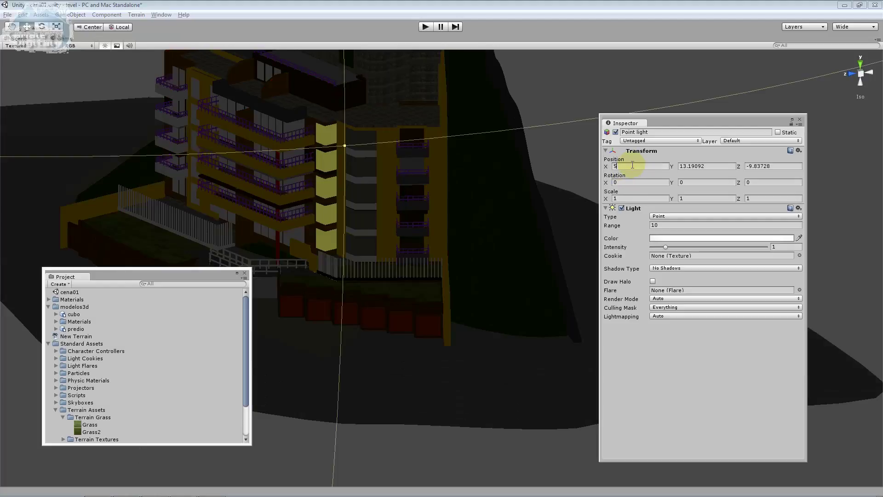
pyautogui.click(632, 165)
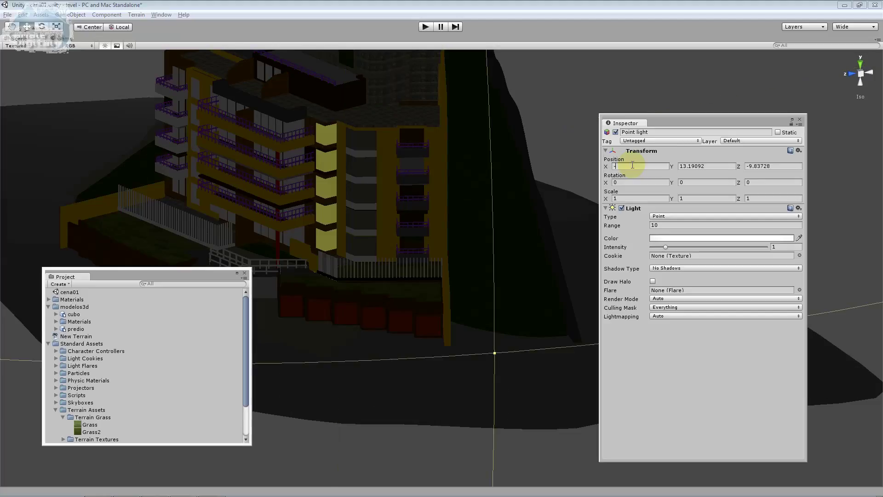
pyautogui.write('-7')
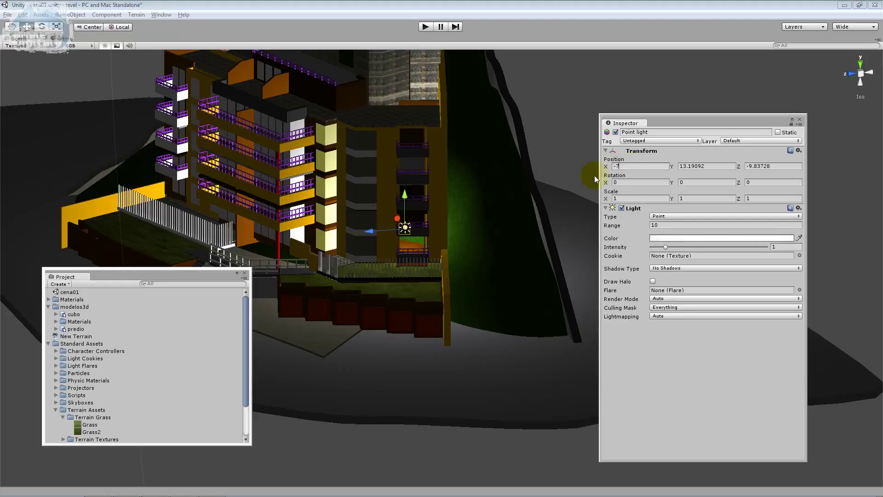
# - Scrub the Point light's position to -8.12, 14.22, -10.30
pyautogui.moveTo(606, 169); pyautogui.dragTo(598, 172)
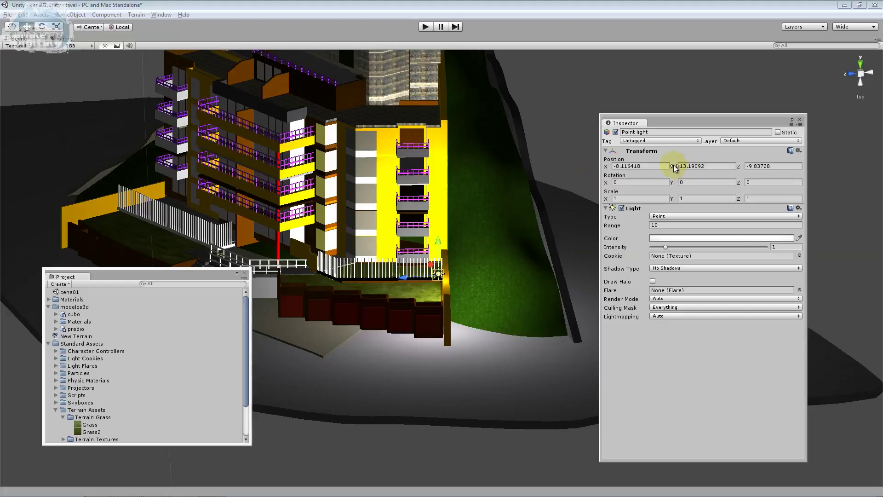
pyautogui.moveTo(673, 165); pyautogui.dragTo(678, 167)
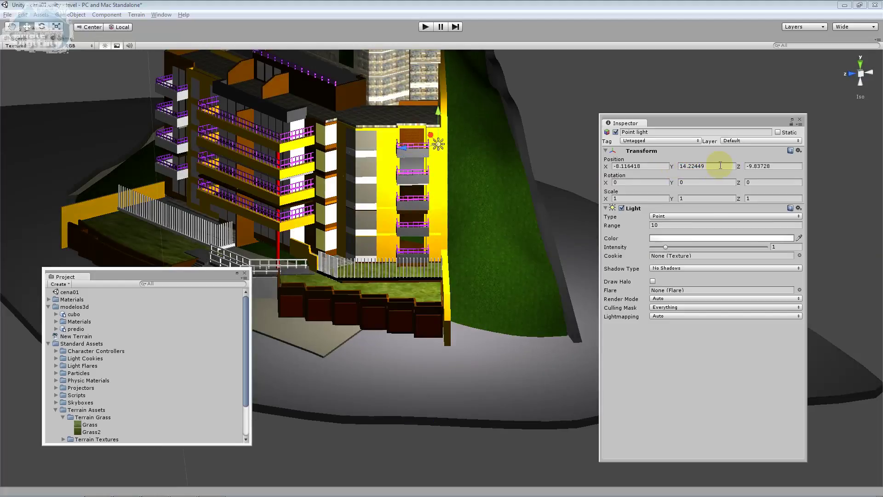
pyautogui.moveTo(736, 167)
pyautogui.mouseDown()
pyautogui.moveTo(730, 170)
pyautogui.moveTo(745, 174)
pyautogui.mouseUp()
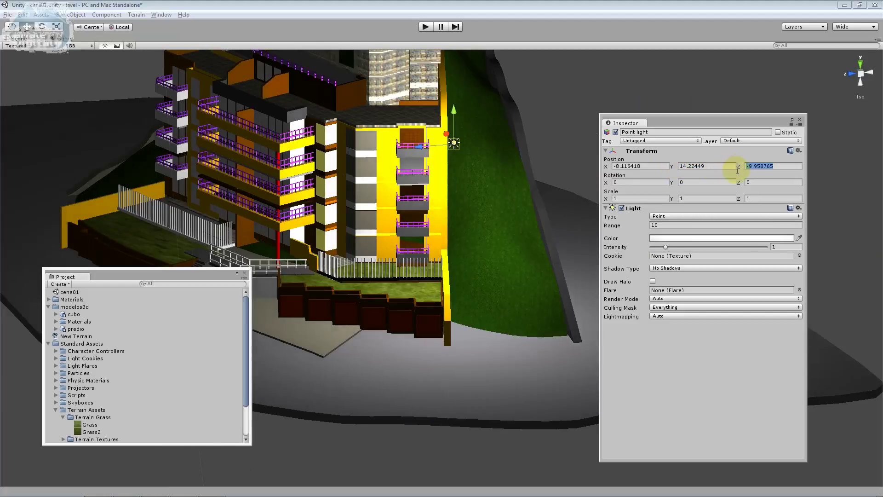
pyautogui.moveTo(606, 181)
pyautogui.mouseDown()
pyautogui.moveTo(669, 174)
pyautogui.moveTo(610, 169)
pyautogui.mouseUp()
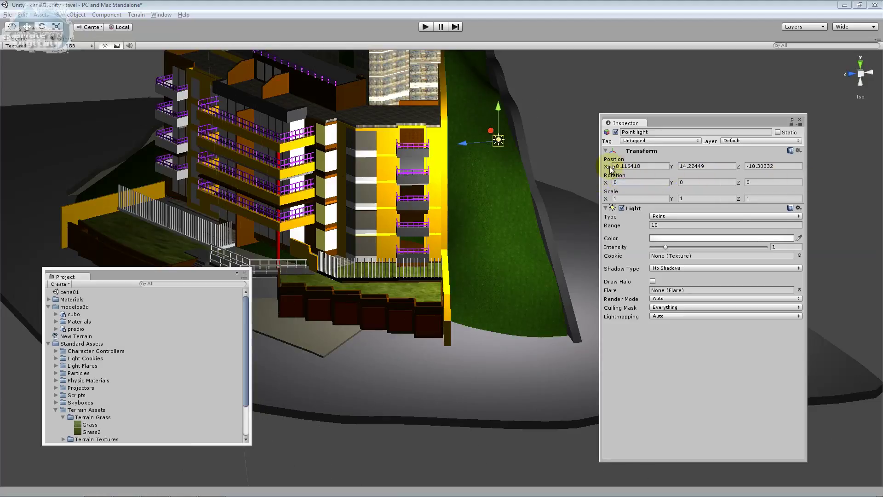
# - Try rotating the light, then reset its Rotation Y and Z to 0
pyautogui.click(624, 183)
pyautogui.moveTo(673, 183); pyautogui.dragTo(685, 182)
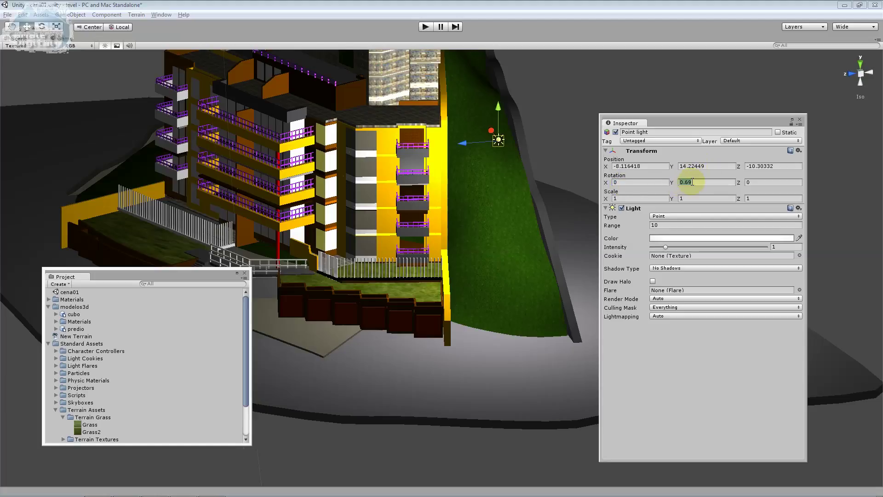
pyautogui.moveTo(738, 183); pyautogui.dragTo(641, 191)
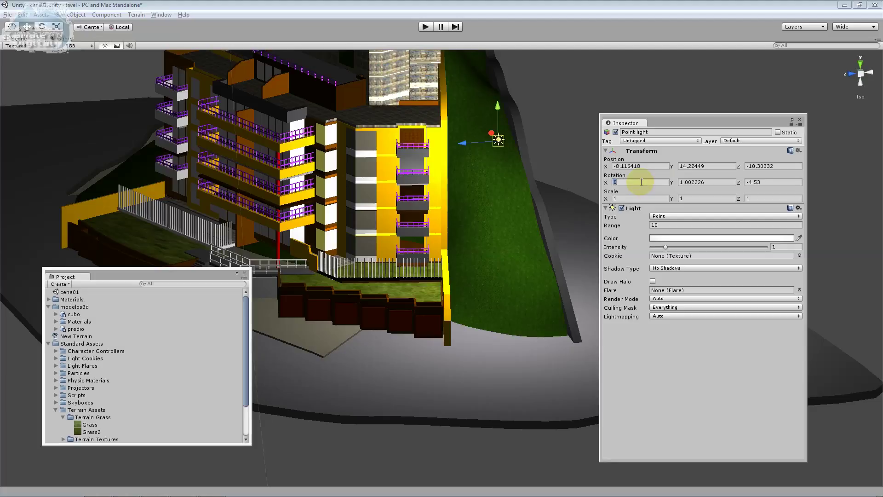
pyautogui.click(689, 184)
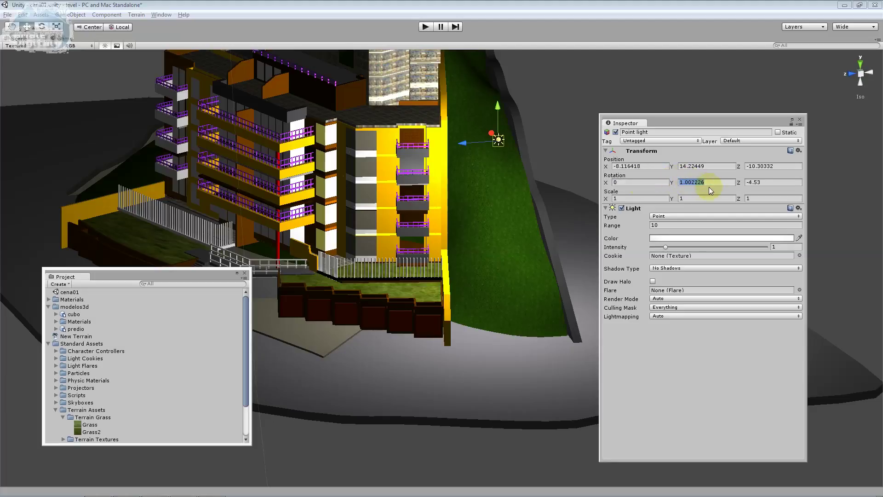
pyautogui.write('0')
pyautogui.click(751, 182)
pyautogui.write('0')
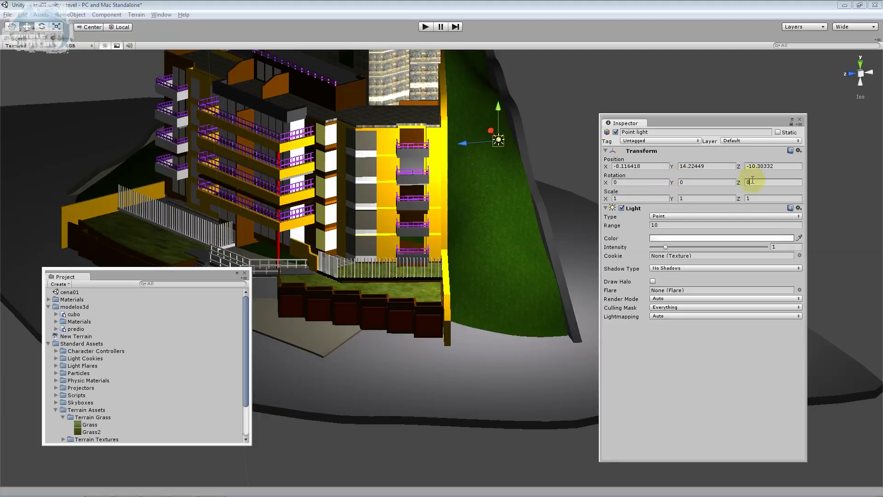
# - Toggle the Light component off and on to compare the lighting
pyautogui.click(622, 207)
pyautogui.click(621, 209)
pyautogui.click(622, 209)
# - Re-enable the light, try Directional and Spot types, then set its Type to Point
pyautogui.click(621, 208)
pyautogui.click(661, 216)
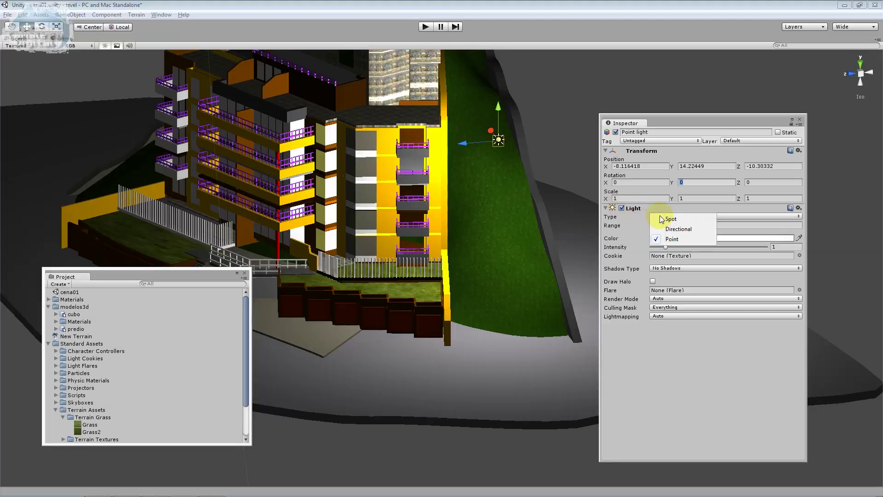
pyautogui.click(678, 232)
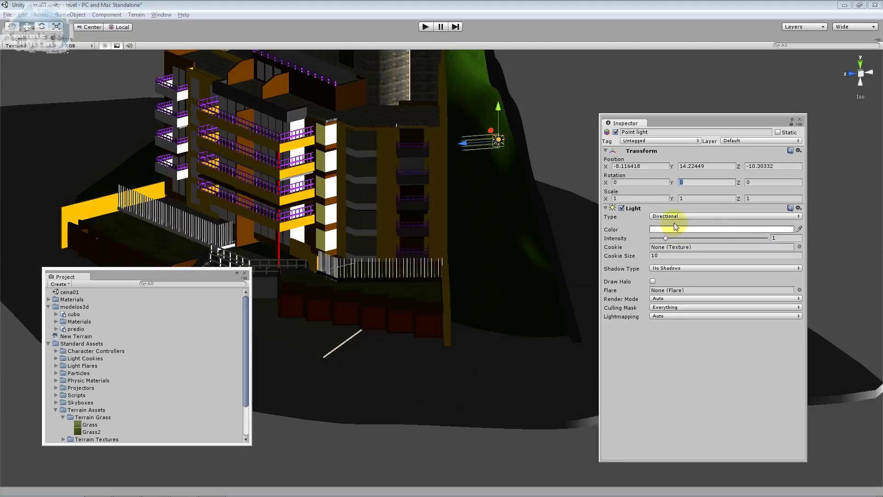
pyautogui.click(664, 216)
pyautogui.click(664, 220)
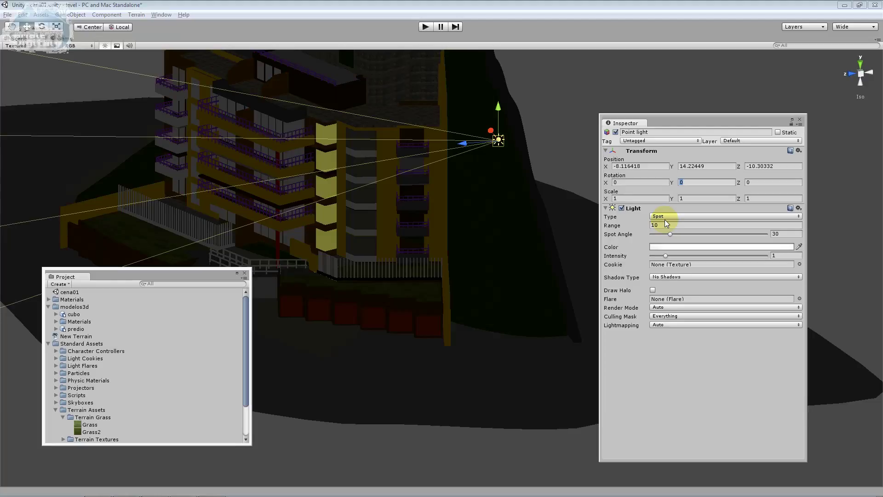
pyautogui.click(664, 217)
pyautogui.click(676, 236)
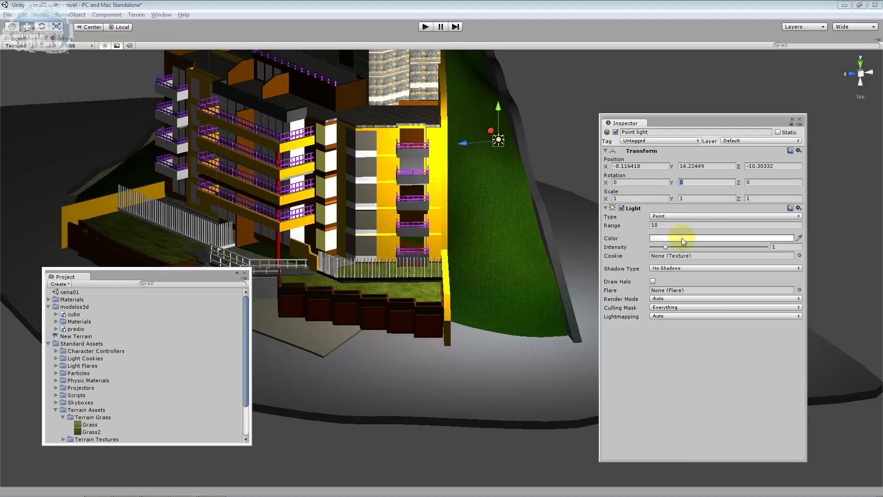
# - Try the point light's Range at 30, 1 and 0, then settle on 15
pyautogui.click(666, 225)
pyautogui.write('30')
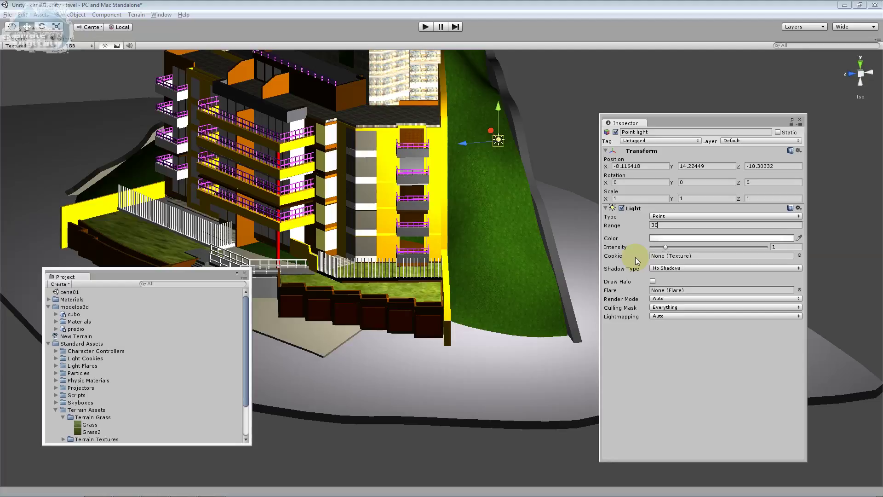
pyautogui.press('Return')
pyautogui.write('1')
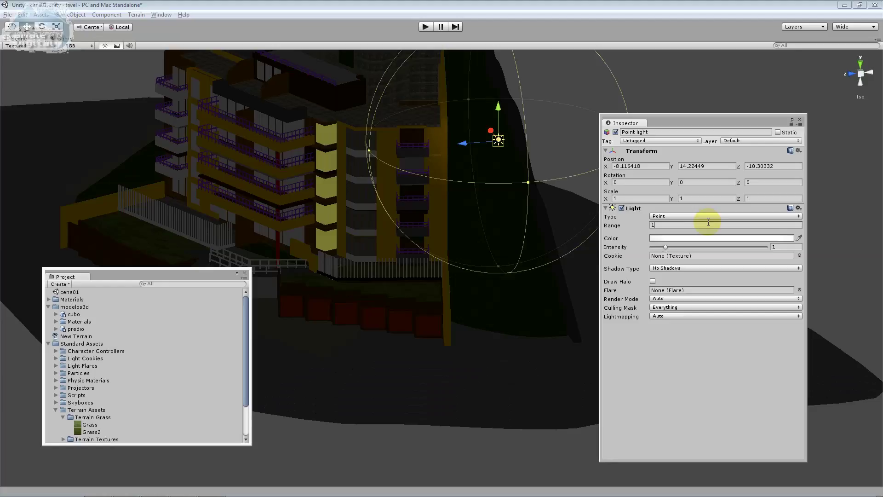
pyautogui.press('BackSpace')
pyautogui.write('0')
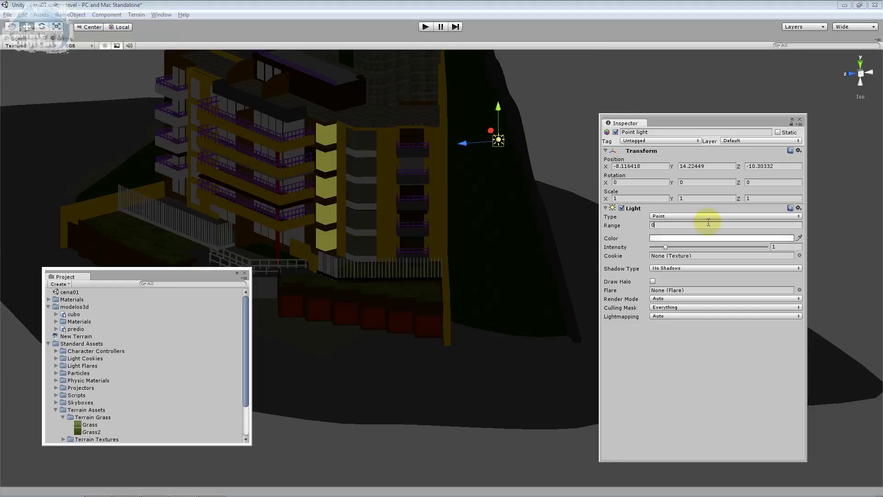
pyautogui.press('BackSpace')
pyautogui.write('15')
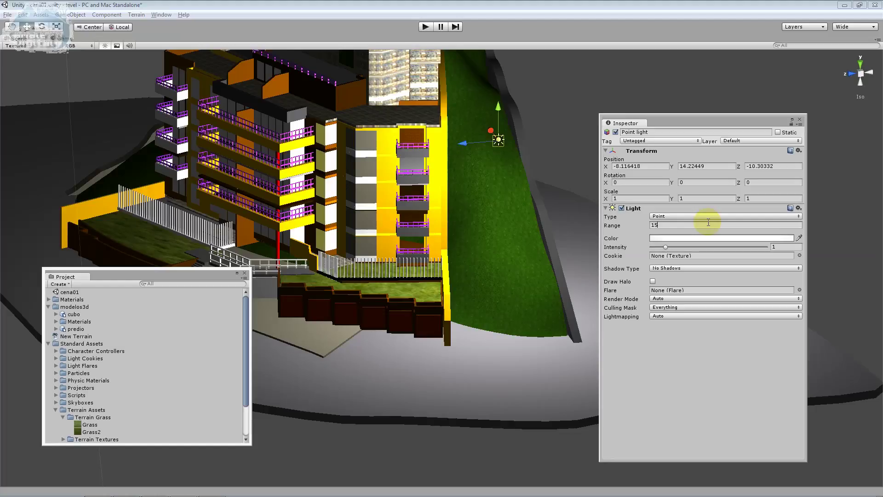
# - Tint the point light pale cyan and raise its Intensity to 1.096
pyautogui.click(685, 238)
pyautogui.click(632, 256)
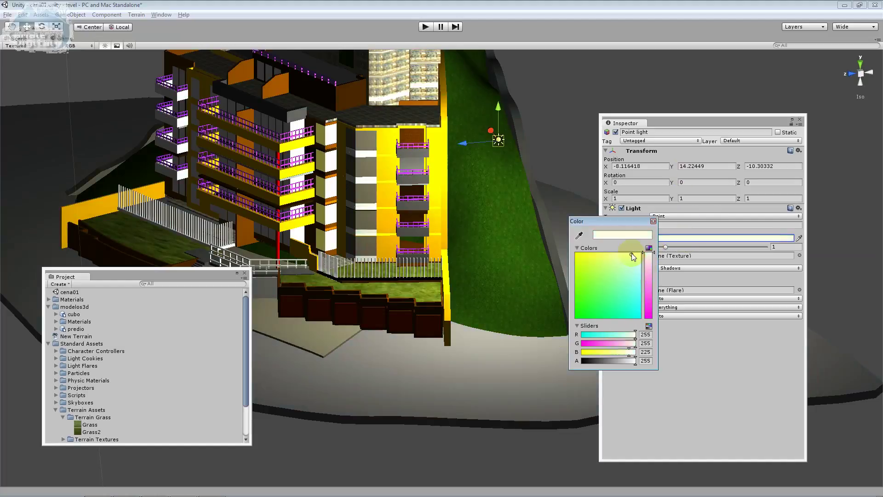
pyautogui.moveTo(633, 255); pyautogui.dragTo(634, 268)
pyautogui.click(699, 255)
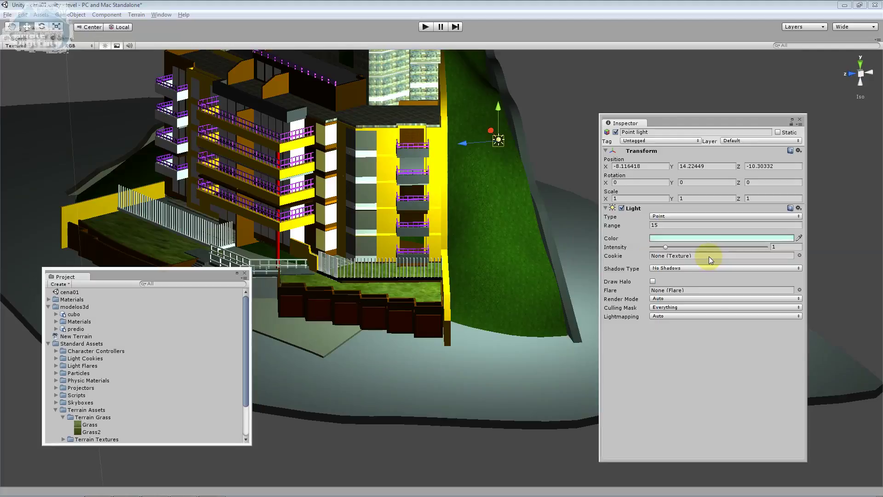
pyautogui.moveTo(667, 247); pyautogui.dragTo(671, 246)
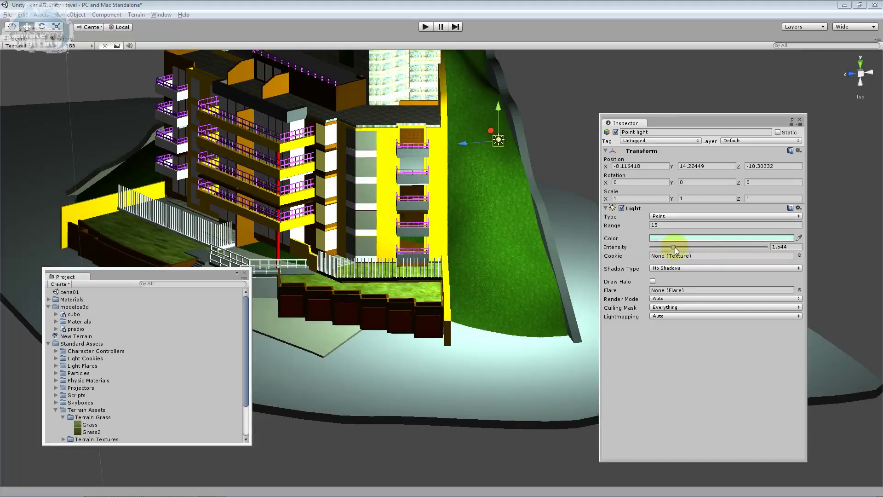
# - Try Hard Shadows on the light, then set Shadow Type back to No Shadows
pyautogui.click(671, 268)
pyautogui.click(678, 276)
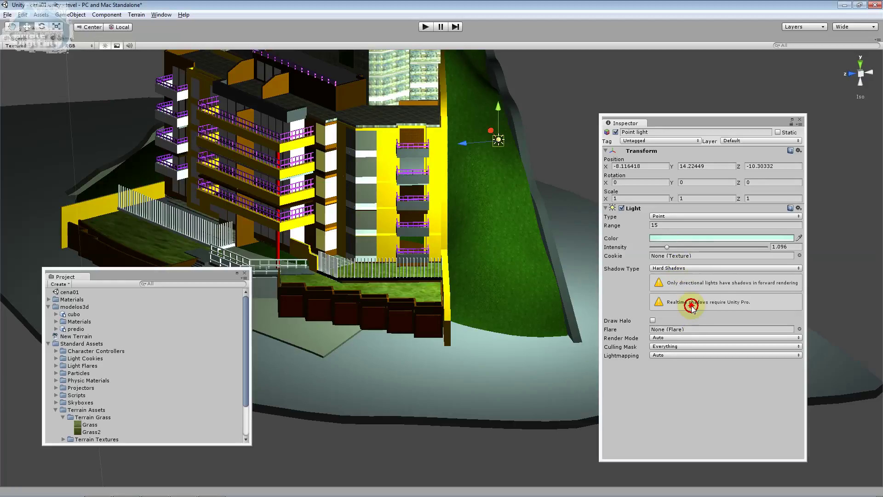
pyautogui.click(690, 268)
pyautogui.click(692, 261)
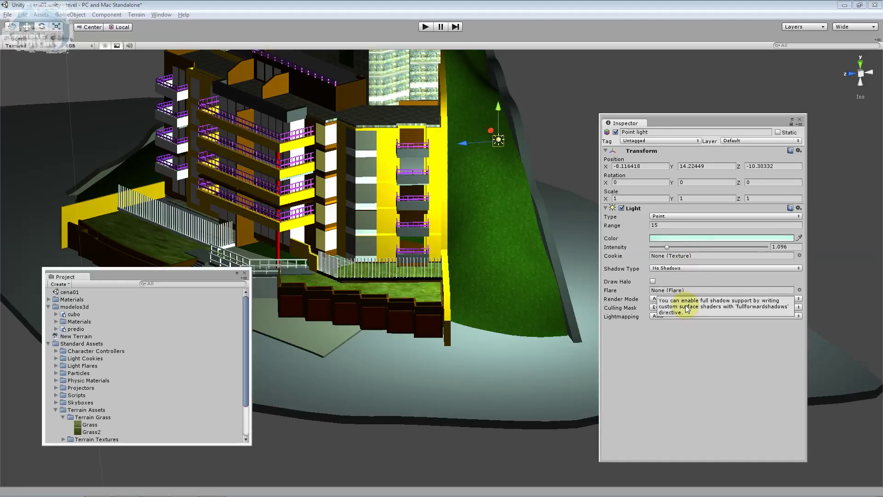
pyautogui.click(799, 290)
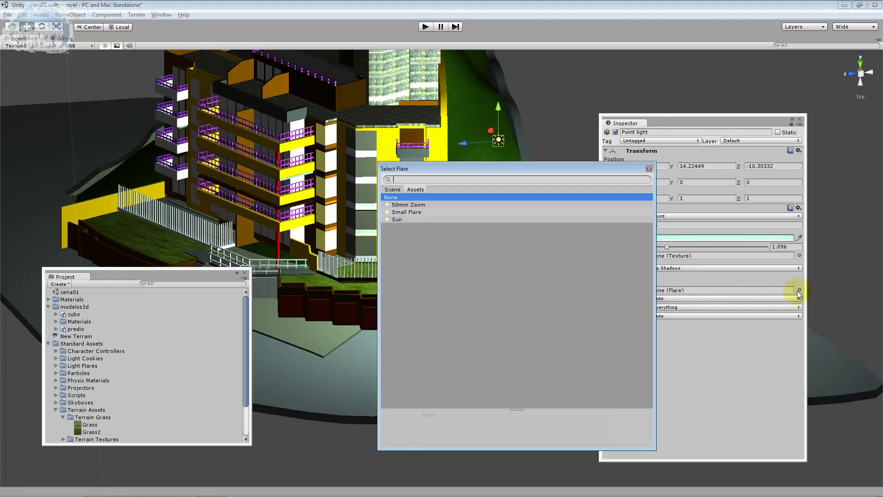
# - Preview the 50mm Zoom, Small Flare and Sun lens flares on the point light
pyautogui.click(448, 207)
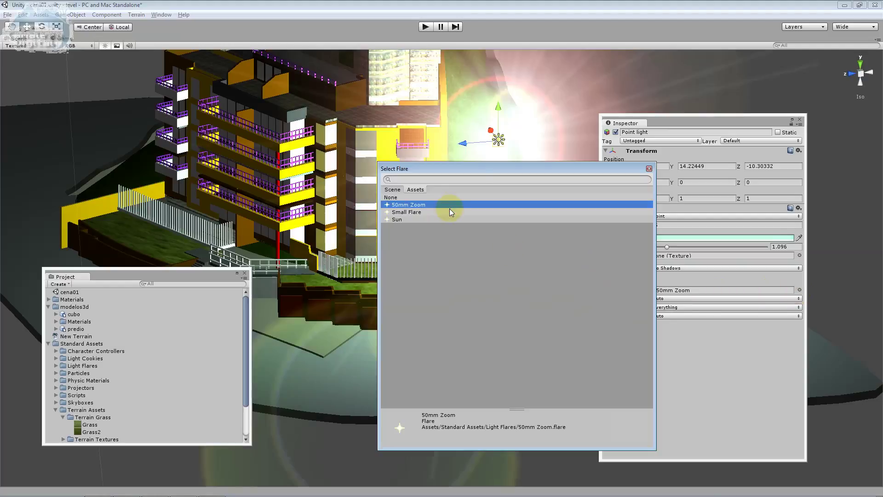
pyautogui.moveTo(455, 168); pyautogui.dragTo(205, 121)
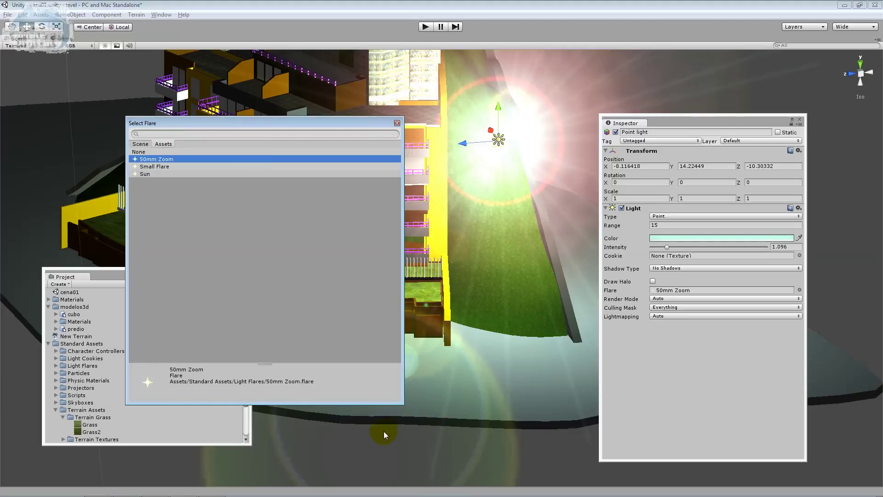
pyautogui.moveTo(407, 401); pyautogui.dragTo(362, 292)
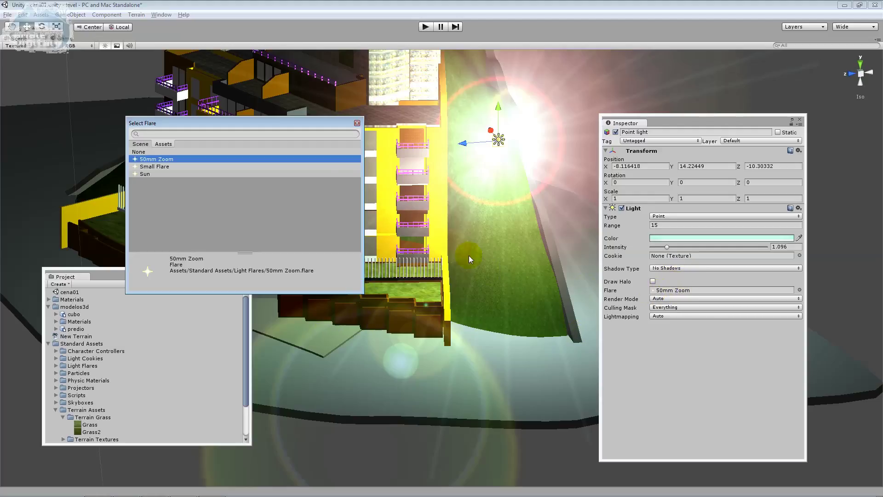
pyautogui.click(189, 167)
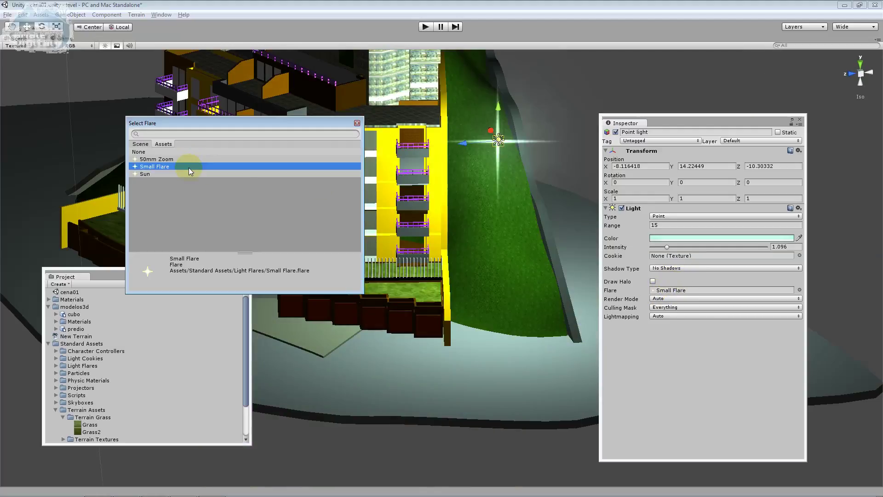
pyautogui.click(174, 174)
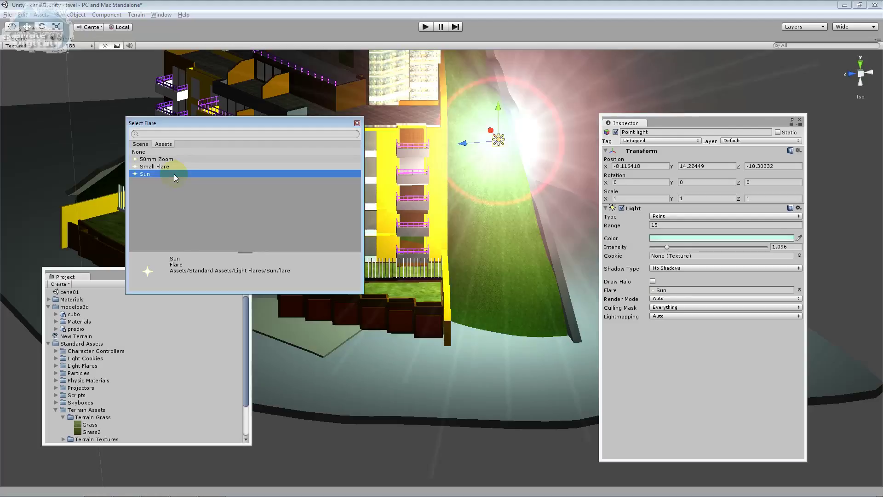
pyautogui.click(172, 168)
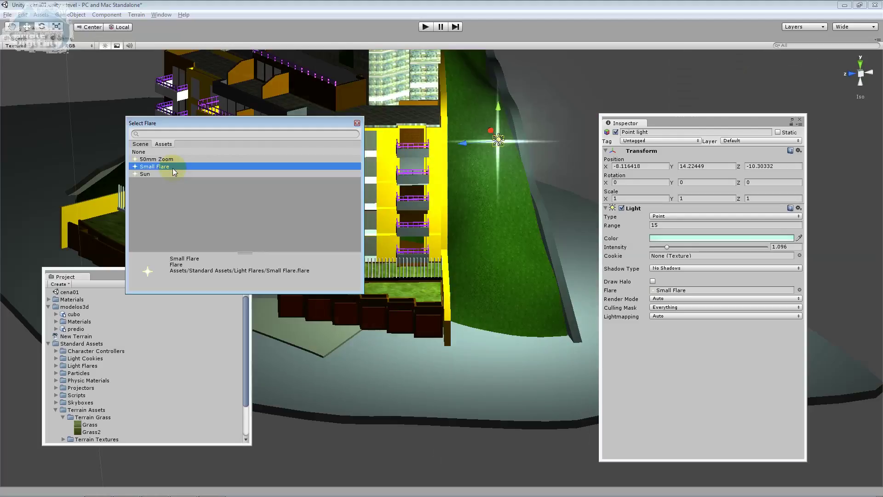
pyautogui.click(167, 160)
# - Give the point light the Sun flare and a stronger cyan-green colour
pyautogui.click(161, 173)
pyautogui.click(711, 238)
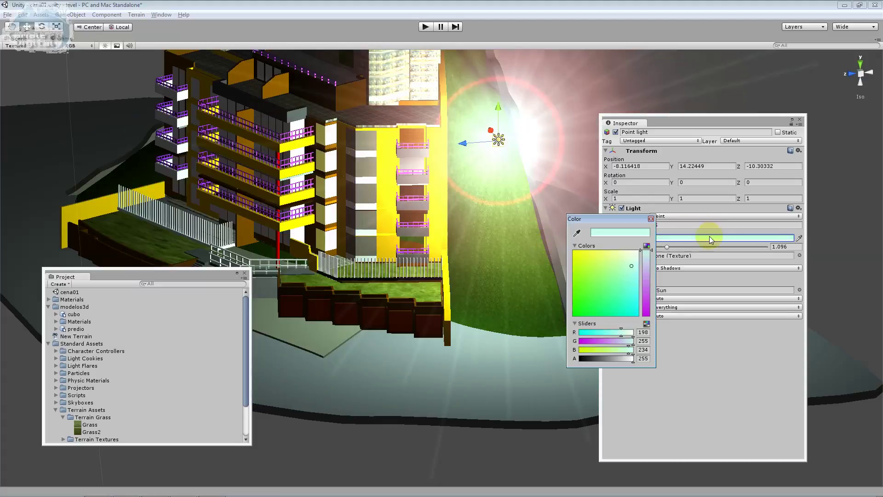
pyautogui.click(604, 258)
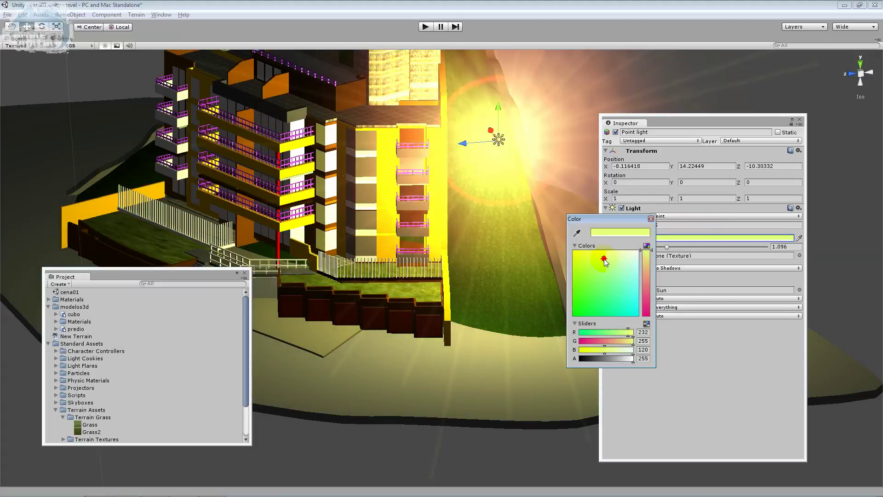
pyautogui.moveTo(605, 270); pyautogui.dragTo(603, 245)
pyautogui.moveTo(600, 267); pyautogui.dragTo(625, 291)
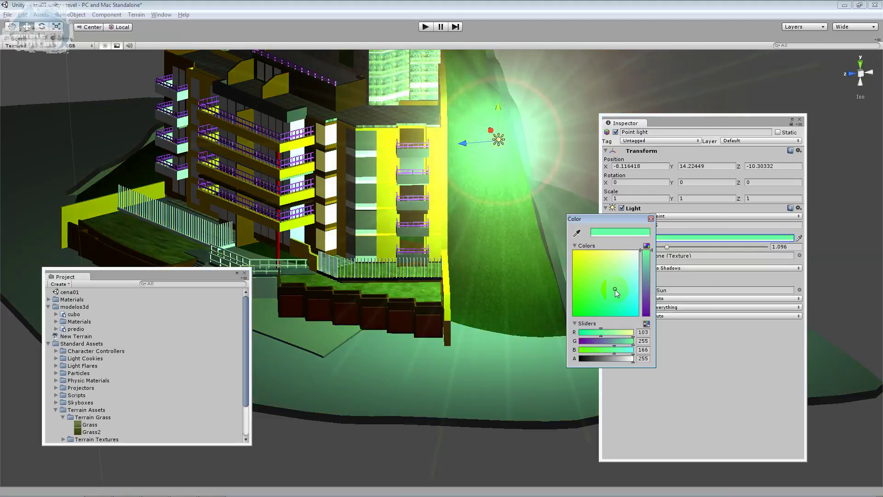
pyautogui.click(649, 263)
pyautogui.moveTo(647, 291); pyautogui.dragTo(646, 248)
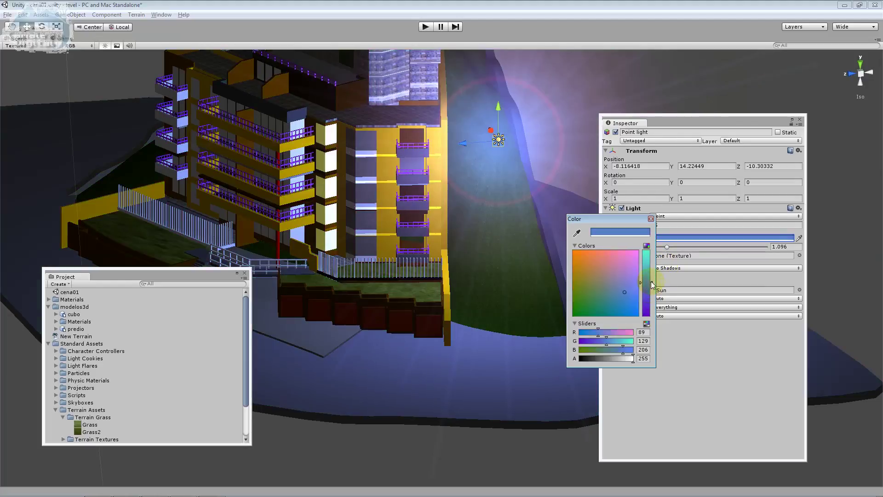
pyautogui.click(650, 219)
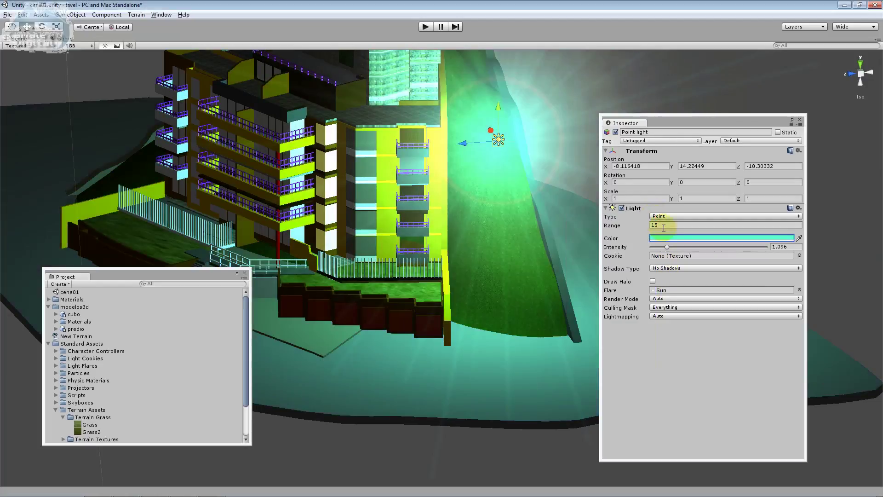
pyautogui.click(658, 290)
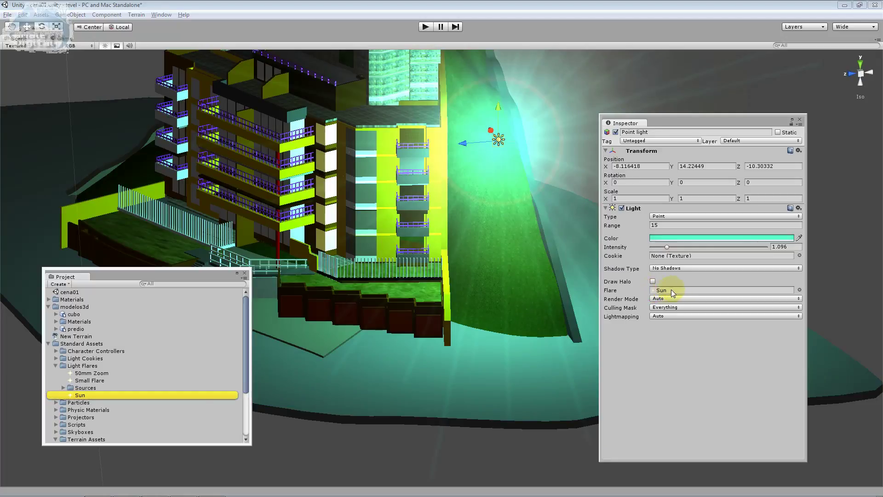
pyautogui.click(800, 291)
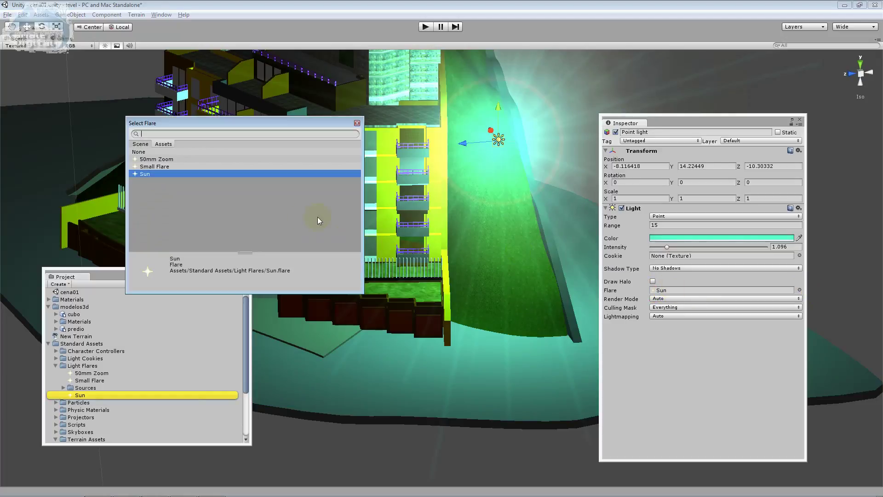
# - Try Small Flare again, then settle on the 50mm Zoom flare
pyautogui.click(165, 168)
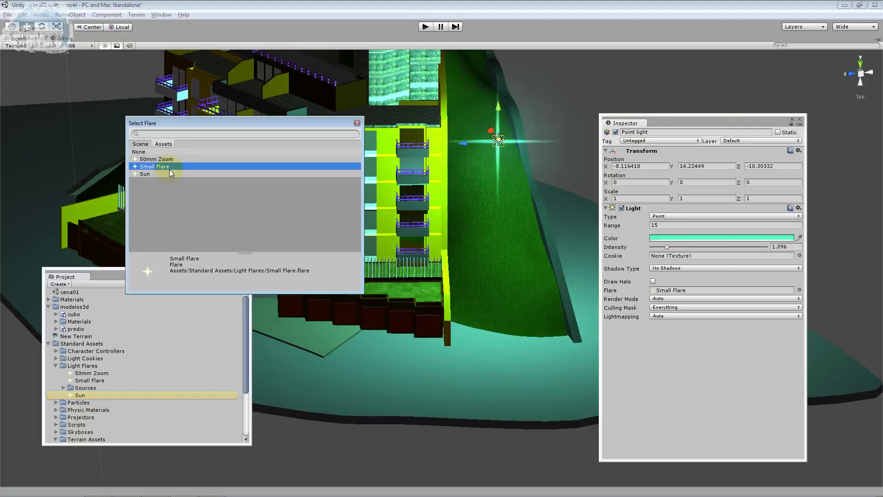
pyautogui.click(173, 159)
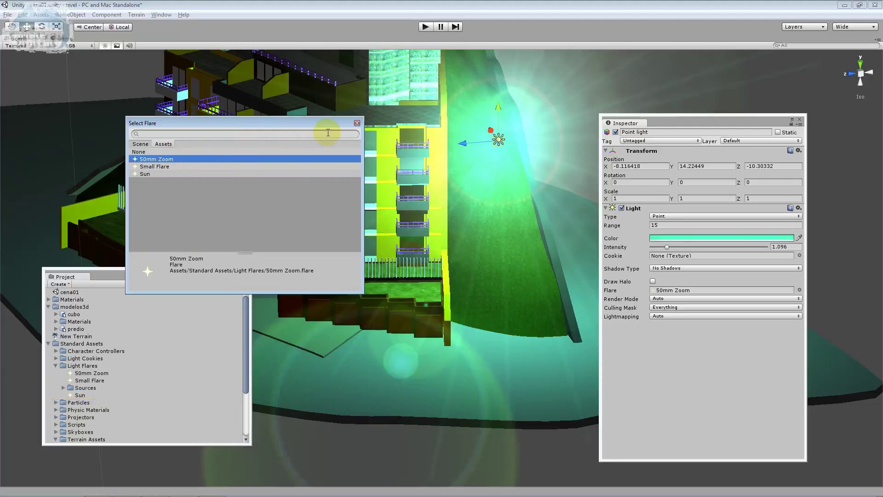
pyautogui.click(357, 123)
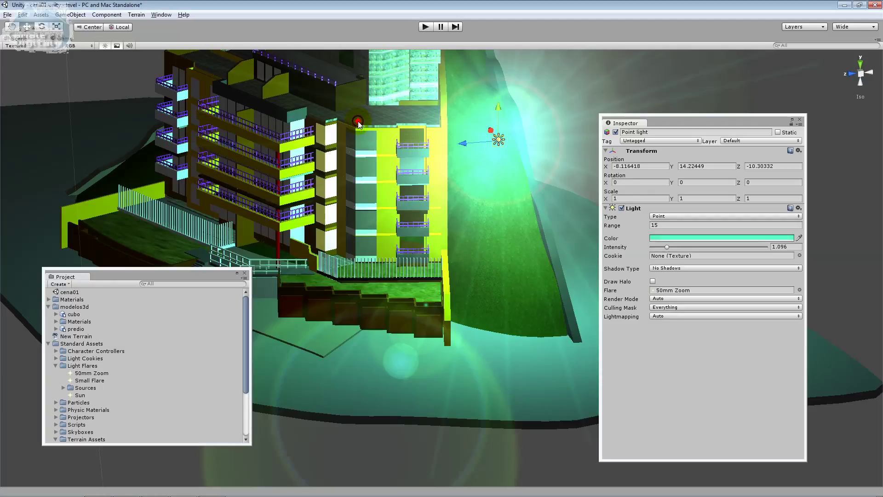
# - Set the light's Culling Mask to Everything after briefly trying Nothing
pyautogui.click(663, 299)
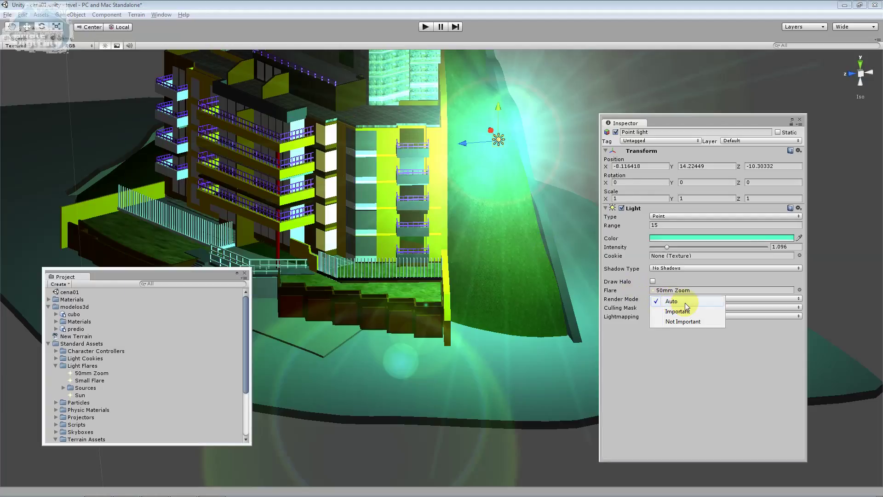
pyautogui.click(669, 290)
pyautogui.click(672, 307)
pyautogui.click(673, 309)
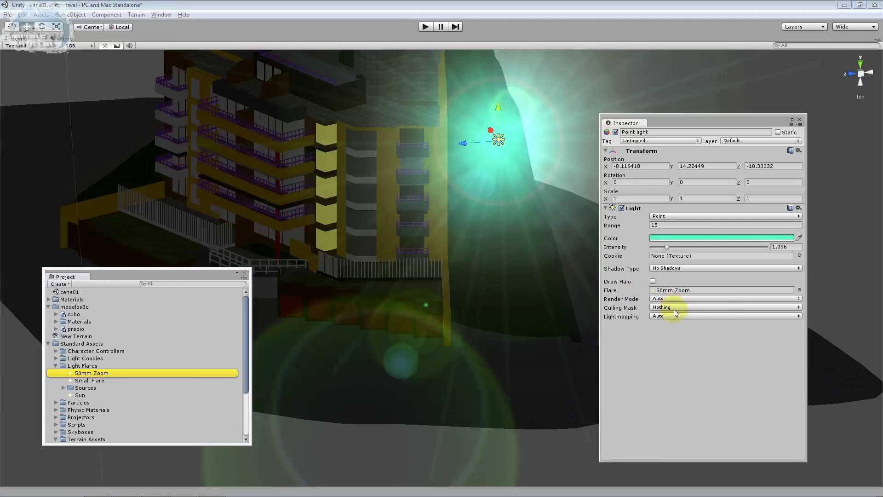
pyautogui.click(673, 308)
pyautogui.click(664, 309)
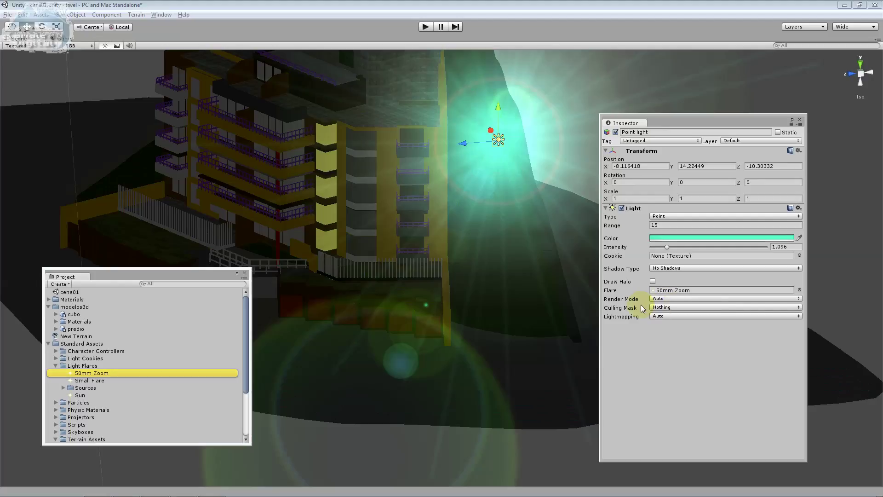
pyautogui.click(671, 308)
pyautogui.click(676, 320)
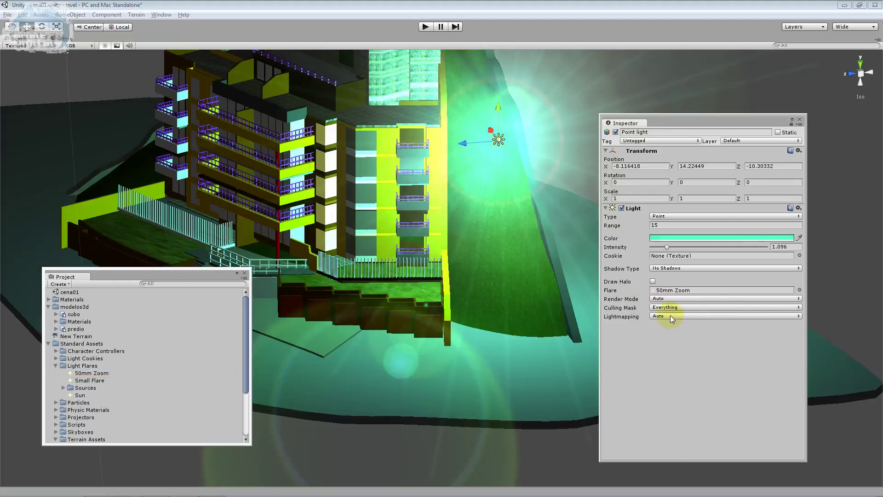
# - Check the Lightmapping options, keeping the mode on Auto
pyautogui.click(669, 316)
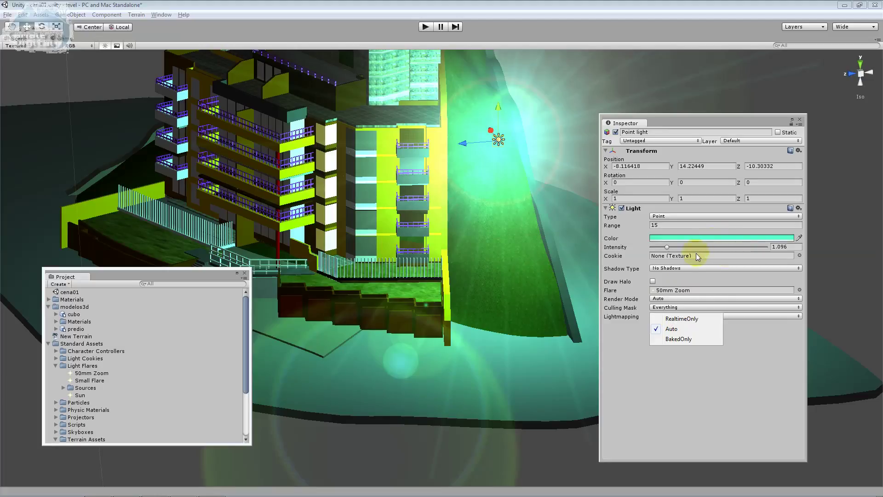
pyautogui.click(798, 256)
pyautogui.click(799, 255)
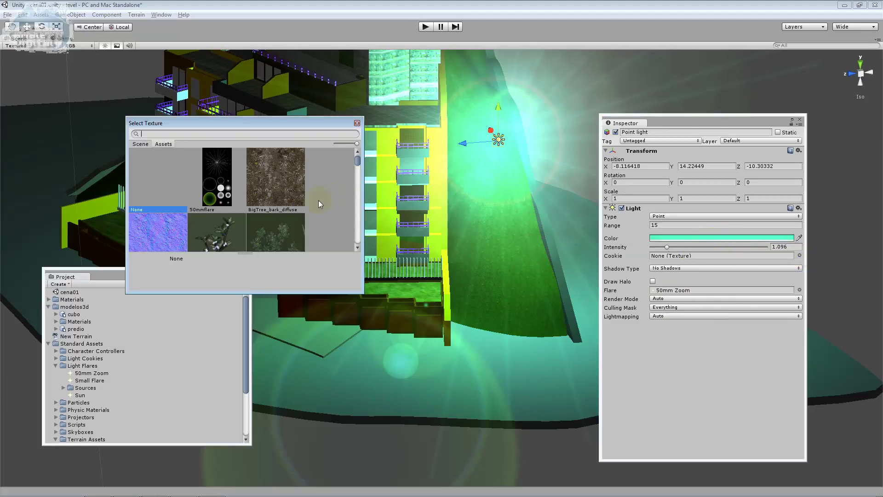
# - Preview the 50mmflare, Flashlight and foam textures, then close the picker leaving the cookie None
pyautogui.click(213, 189)
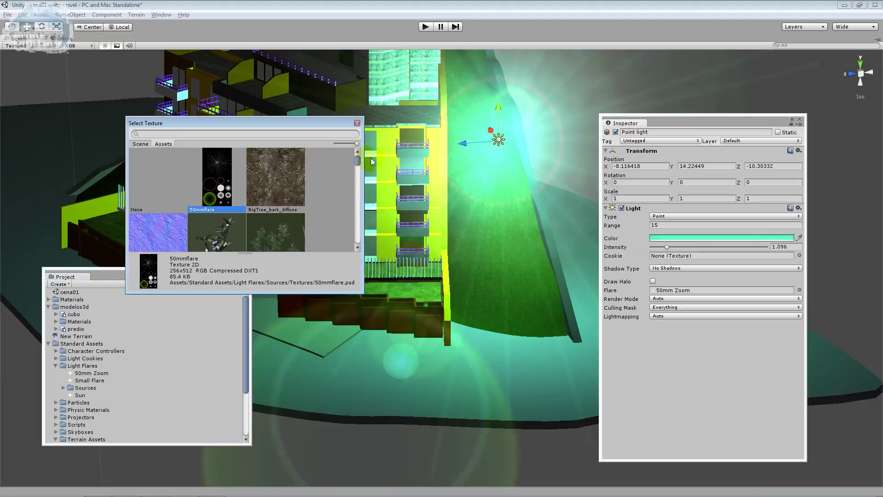
pyautogui.moveTo(357, 160); pyautogui.dragTo(358, 179)
pyautogui.click(256, 181)
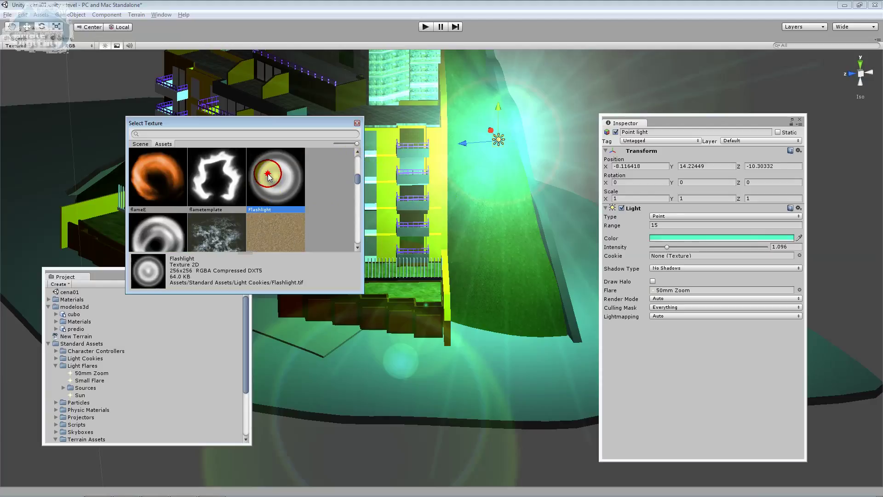
pyautogui.click(232, 214)
pyautogui.scroll(-2, 231, 214)
pyautogui.scroll(-2, 232, 215)
pyautogui.scroll(-2, 232, 214)
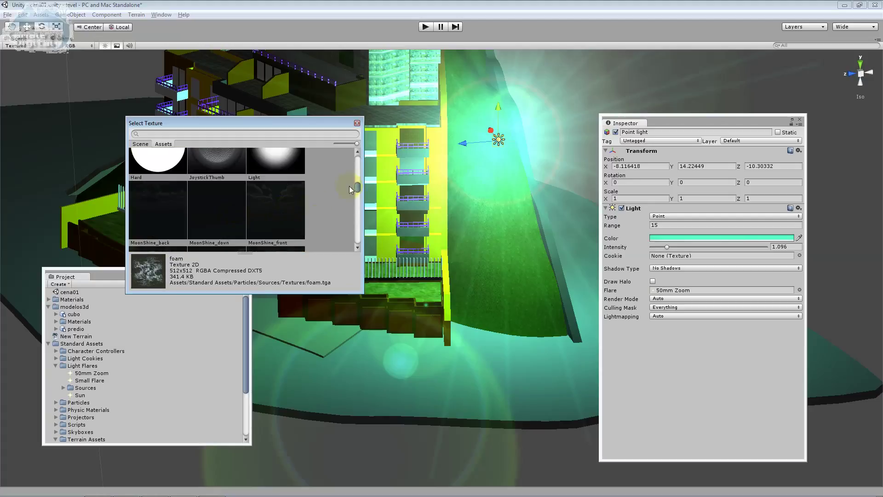
pyautogui.moveTo(357, 186); pyautogui.dragTo(362, 227)
pyautogui.scroll(2, 328, 231)
pyautogui.click(217, 198)
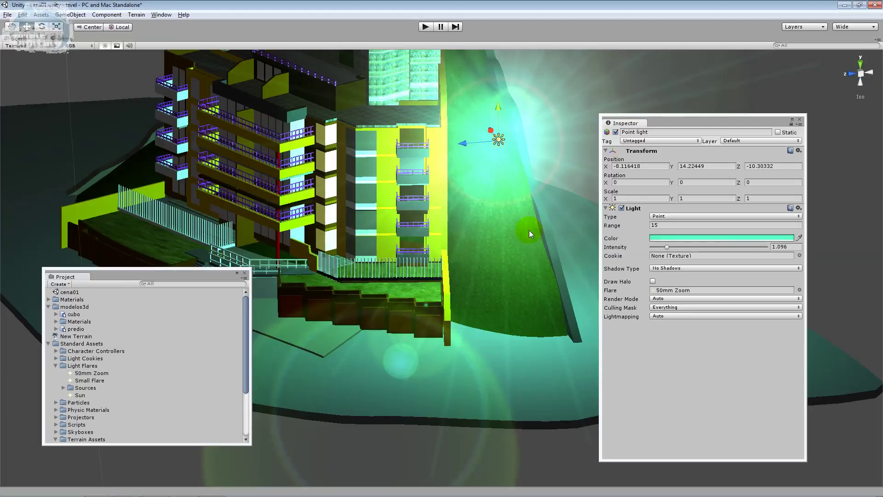
pyautogui.click(790, 208)
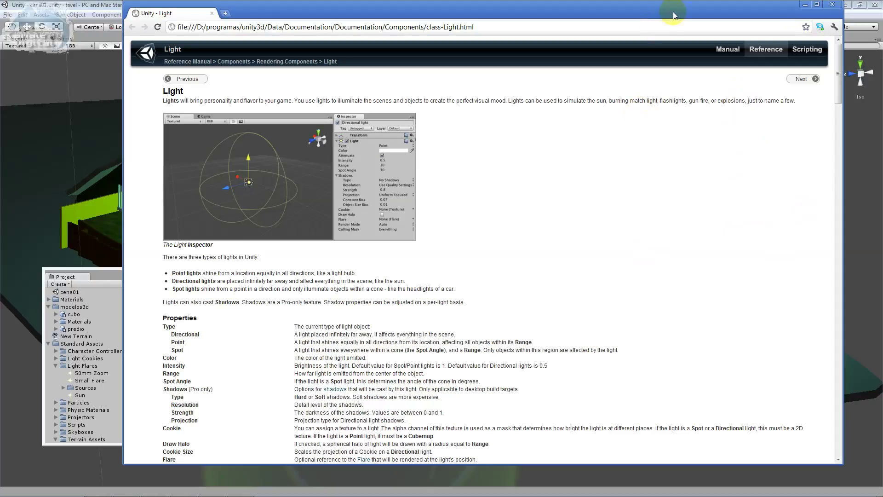
# - Maximize the Light documentation and read the light types and property descriptions
pyautogui.click(804, 5)
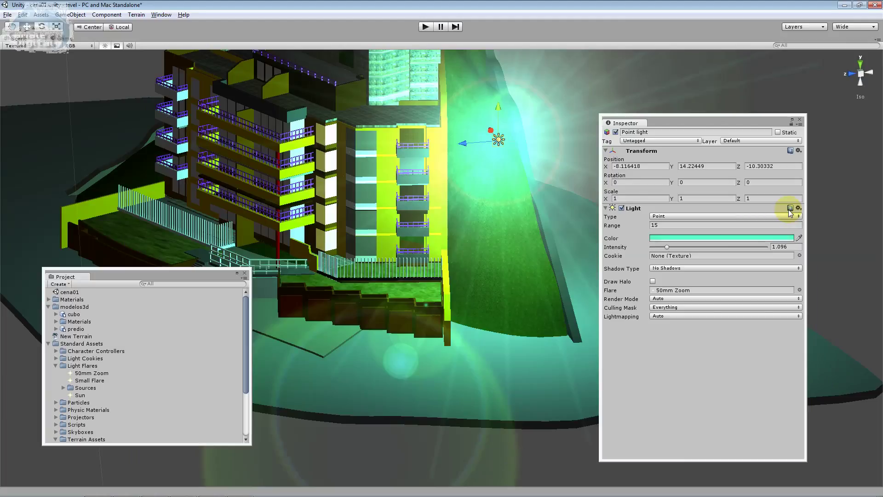
pyautogui.click(244, 488)
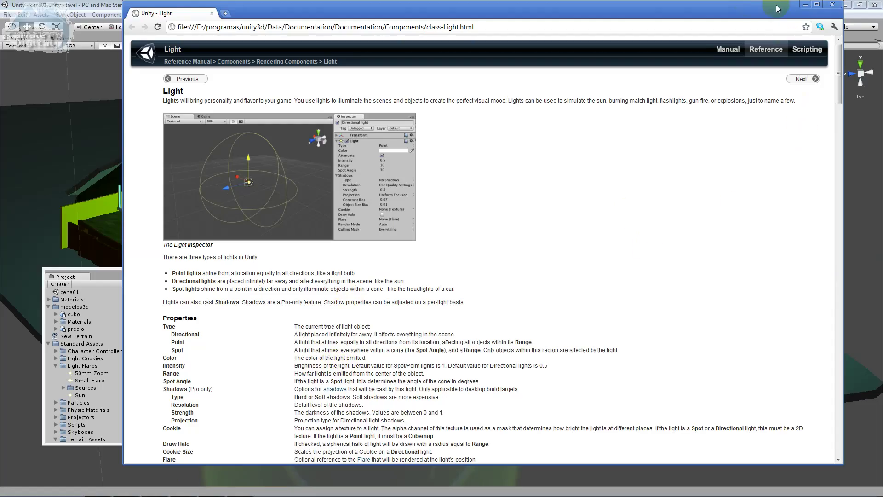
pyautogui.click(817, 5)
pyautogui.moveTo(367, 175); pyautogui.dragTo(346, 364)
pyautogui.click(343, 352)
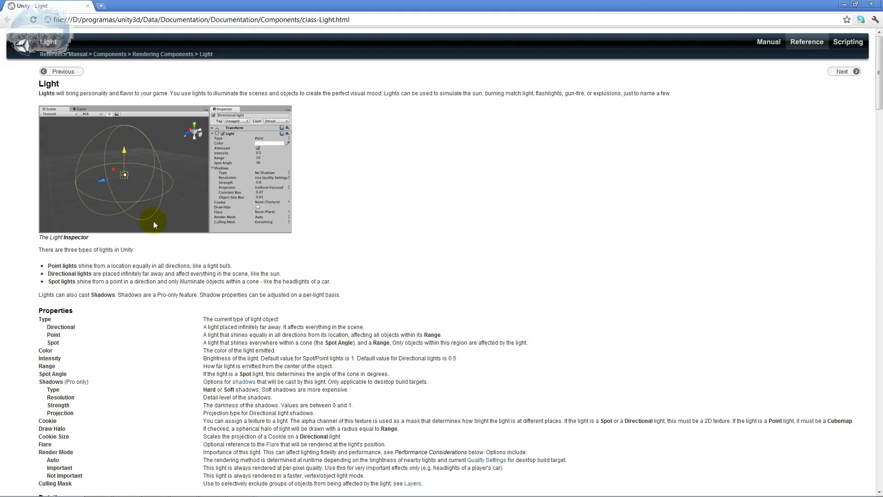
# - Minimize the documentation browser, then Alt+Tab back to it
pyautogui.click(845, 5)
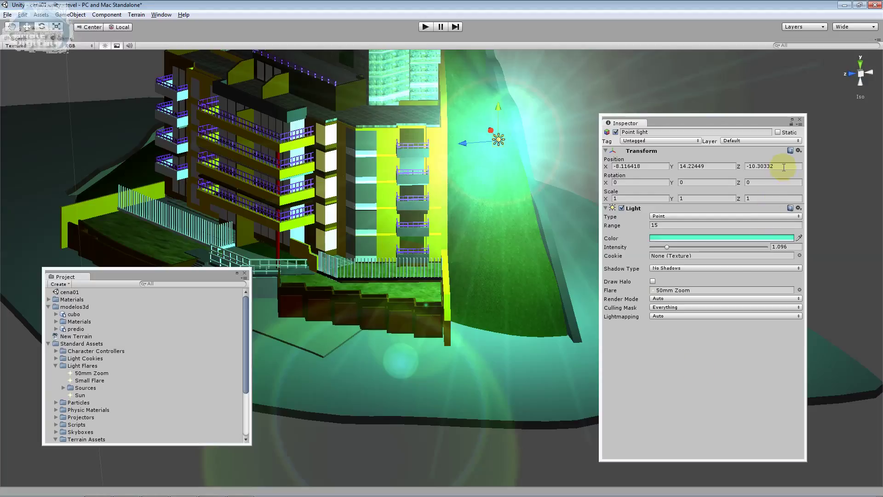
pyautogui.press('alt')
pyautogui.hotkey('alt', 'Tab')
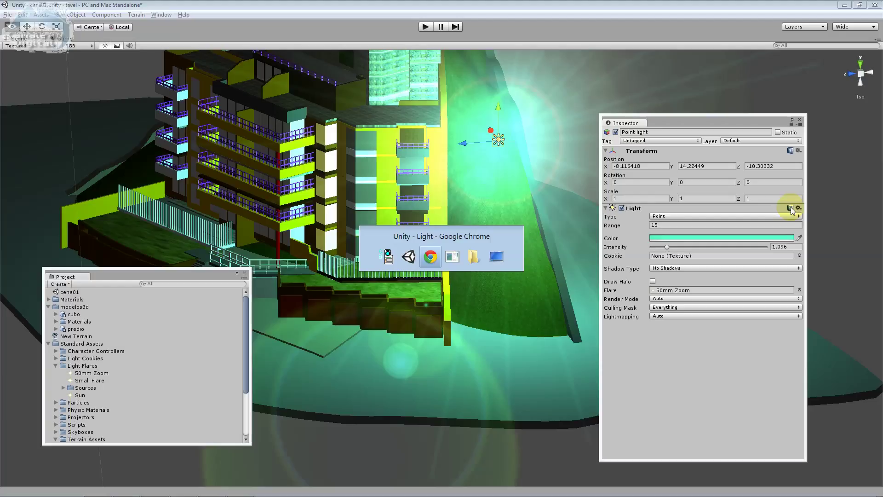
# - Step back through the Lens Flare, Halo and GUI Texture pages, then close and reopen the Light help
pyautogui.scroll(-4, 400, 335)
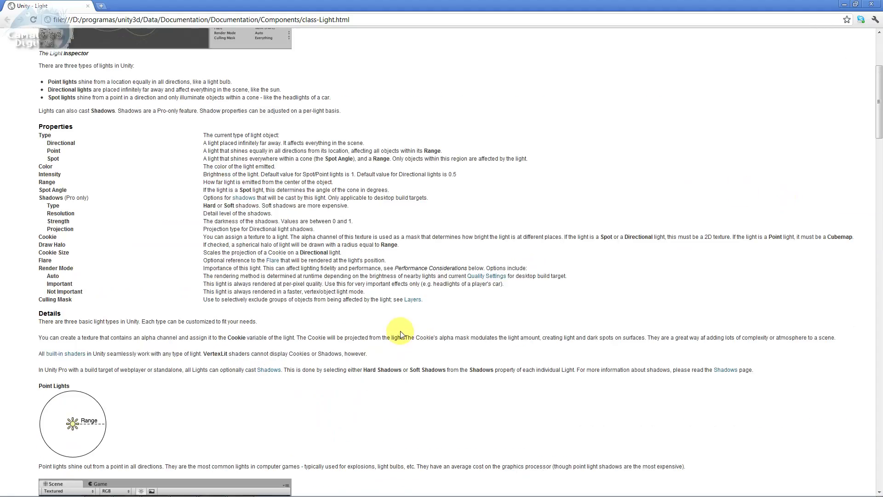
pyautogui.scroll(4, 400, 334)
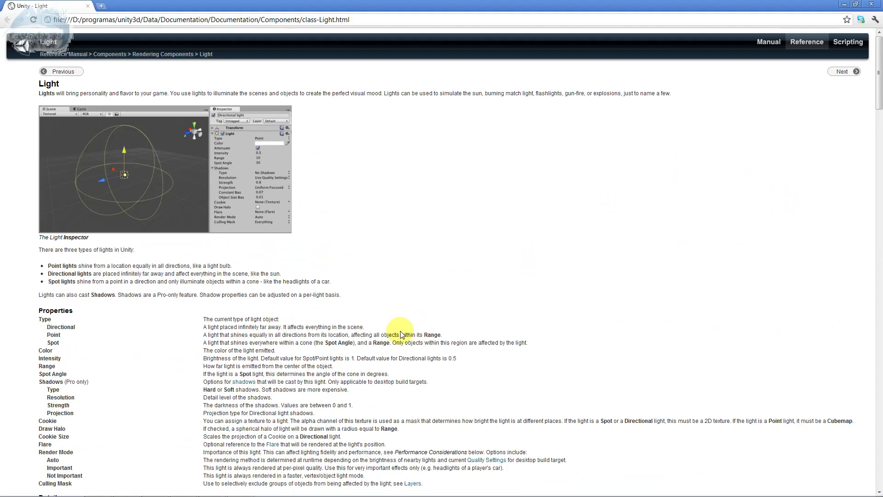
pyautogui.click(58, 71)
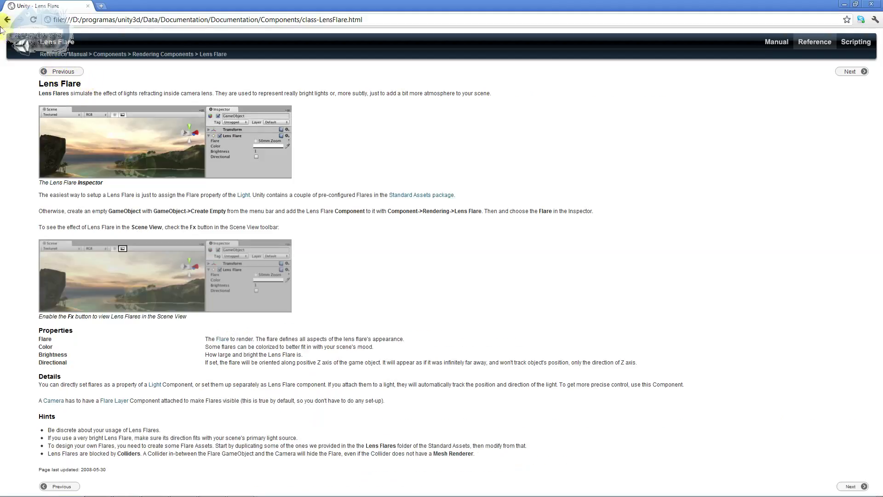
pyautogui.click(78, 72)
pyautogui.click(61, 128)
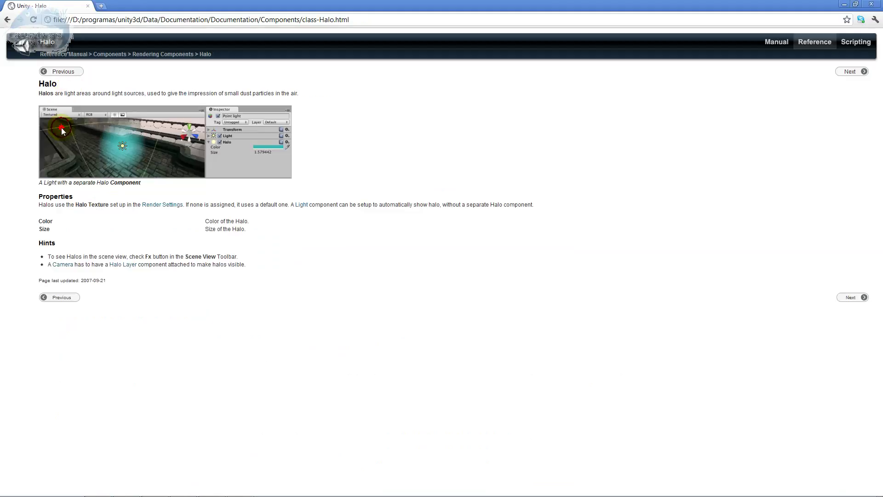
pyautogui.click(69, 298)
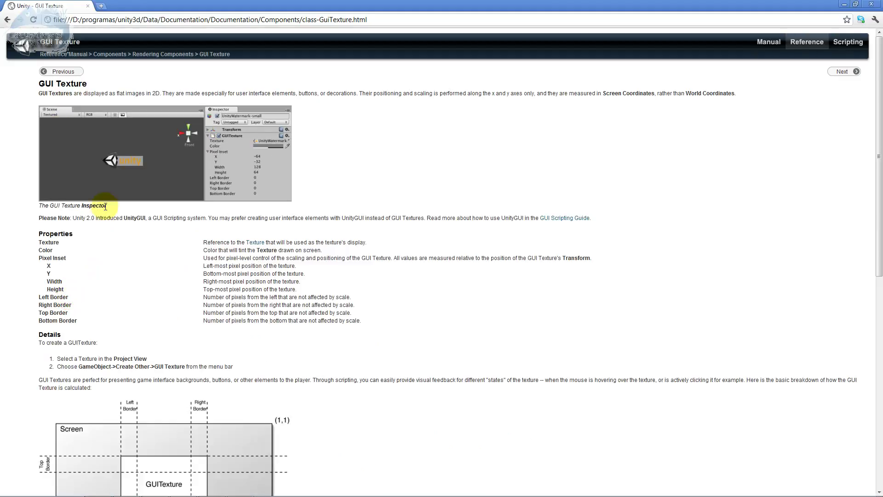
pyautogui.click(870, 5)
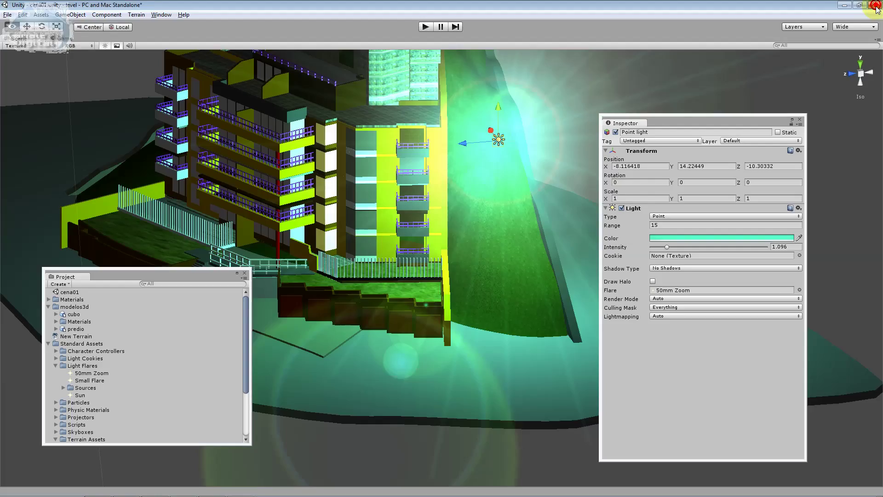
pyautogui.click(790, 208)
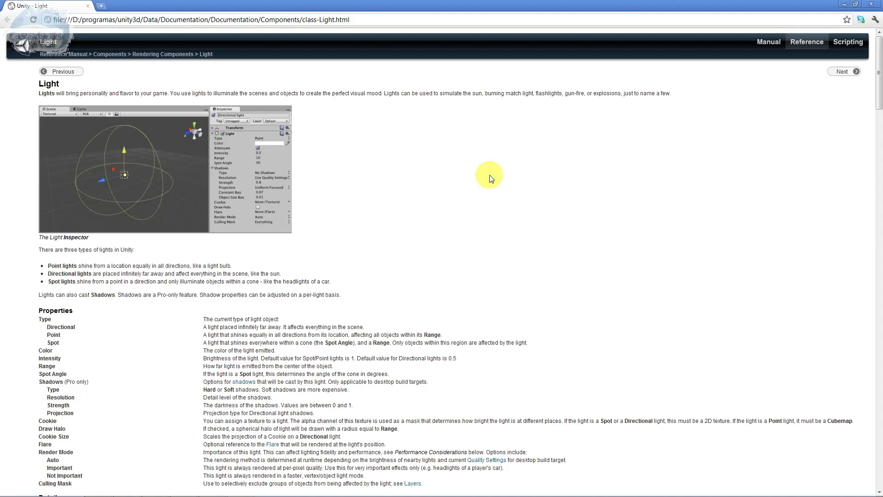
# - Read the Light introduction, Inspector illustration and the Point to Important property rows
pyautogui.moveTo(49, 84)
pyautogui.mouseDown()
pyautogui.moveTo(76, 94)
pyautogui.moveTo(476, 93)
pyautogui.mouseUp()
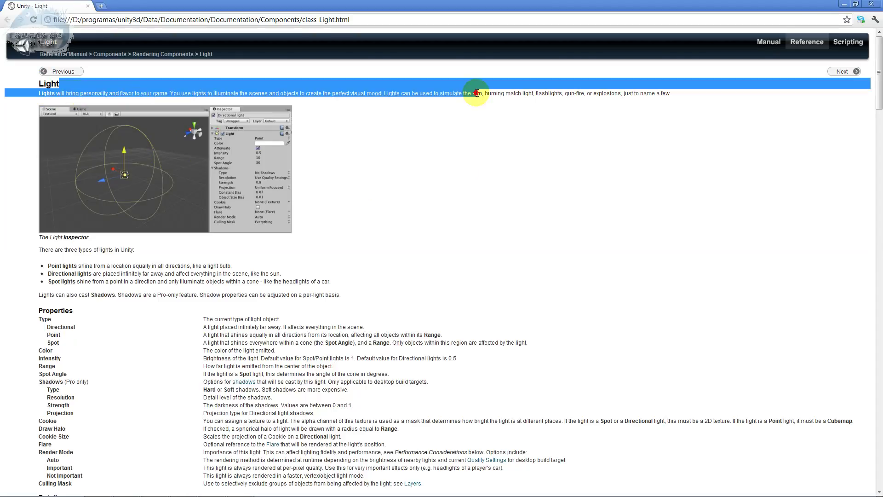
pyautogui.click(477, 93)
pyautogui.moveTo(25, 211); pyautogui.dragTo(147, 197)
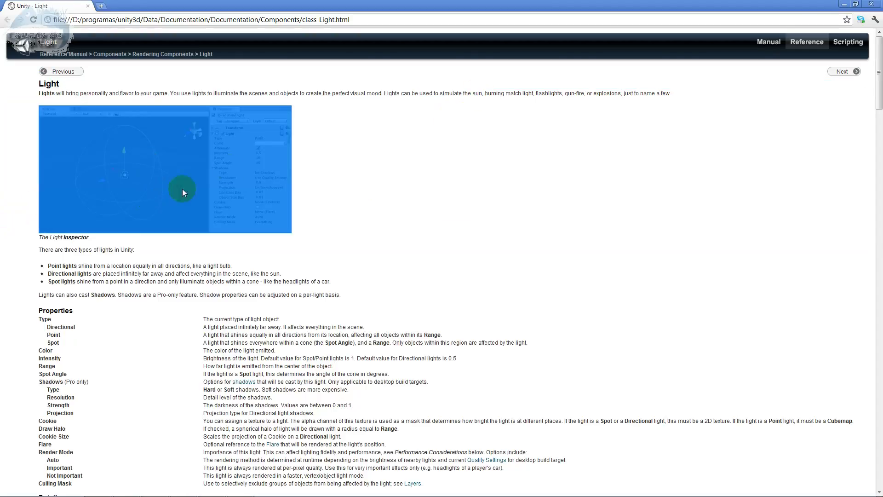
pyautogui.click(220, 183)
pyautogui.scroll(-2, 129, 322)
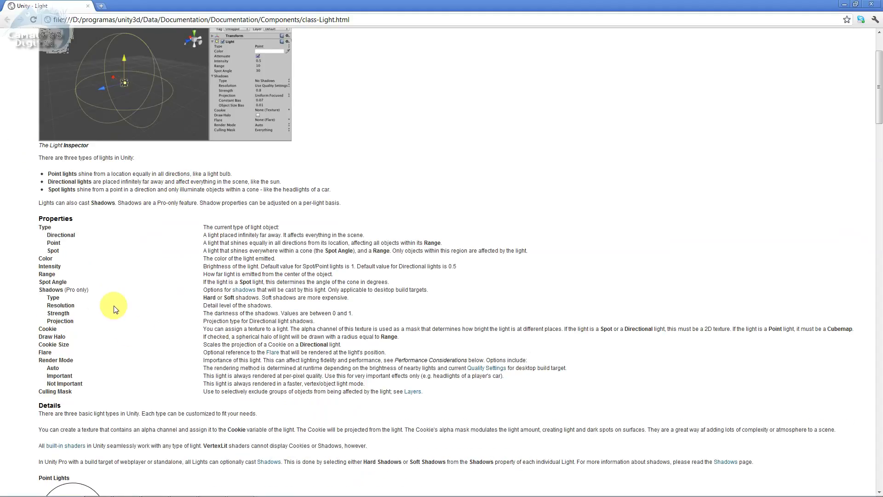
pyautogui.moveTo(57, 250); pyautogui.dragTo(58, 275)
pyautogui.click(59, 276)
pyautogui.moveTo(69, 316); pyautogui.dragTo(81, 382)
pyautogui.click(81, 375)
# - Scroll down to the Details section's Point Lights range diagram
pyautogui.scroll(-3, 174, 397)
pyautogui.scroll(-2, 175, 396)
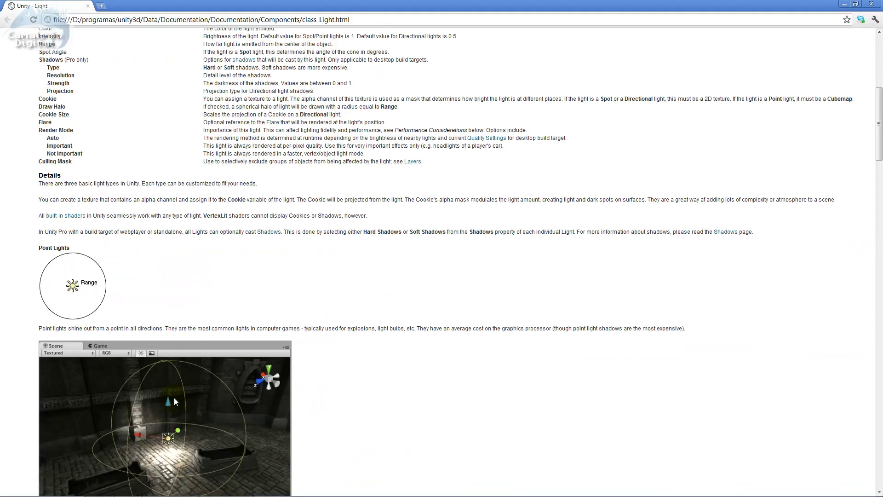
pyautogui.doubleClick(91, 294)
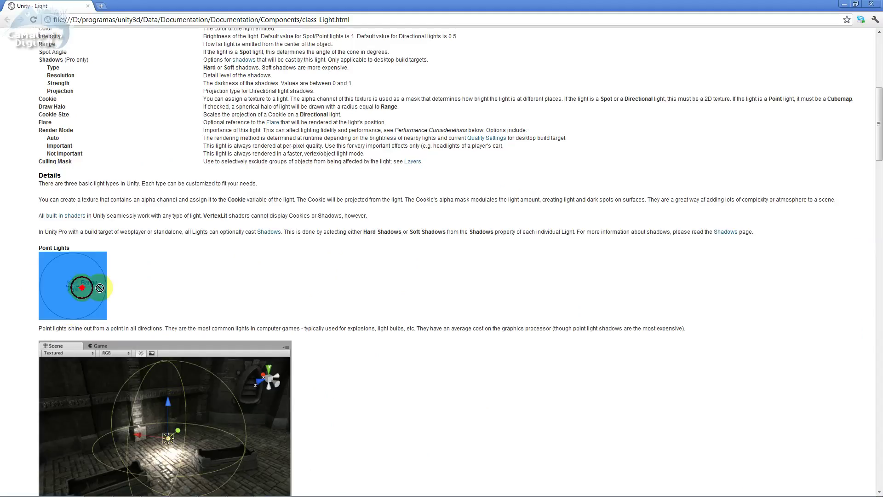
pyautogui.click(121, 290)
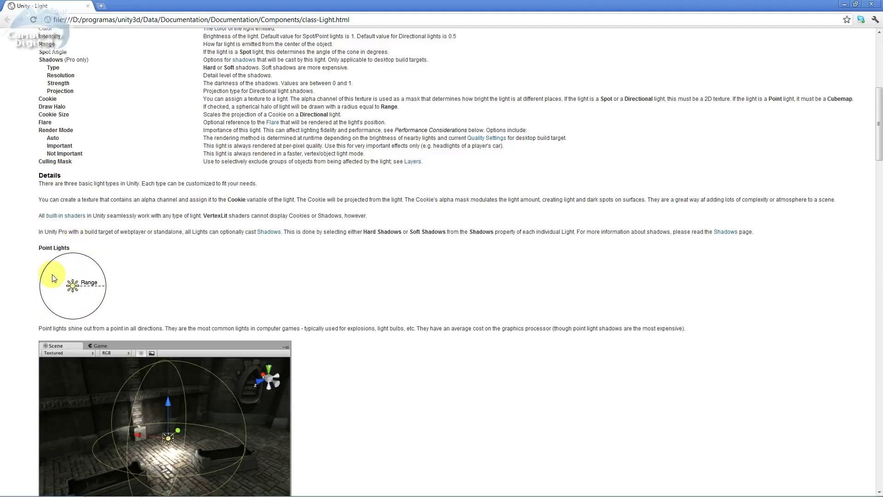
pyautogui.scroll(-1, 123, 341)
pyautogui.scroll(-2, 124, 340)
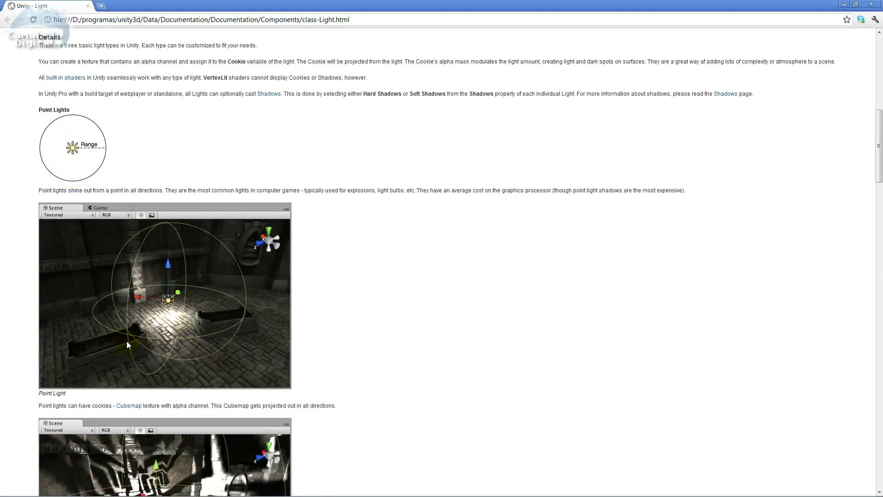
pyautogui.scroll(-1, 126, 341)
pyautogui.scroll(-1, 128, 345)
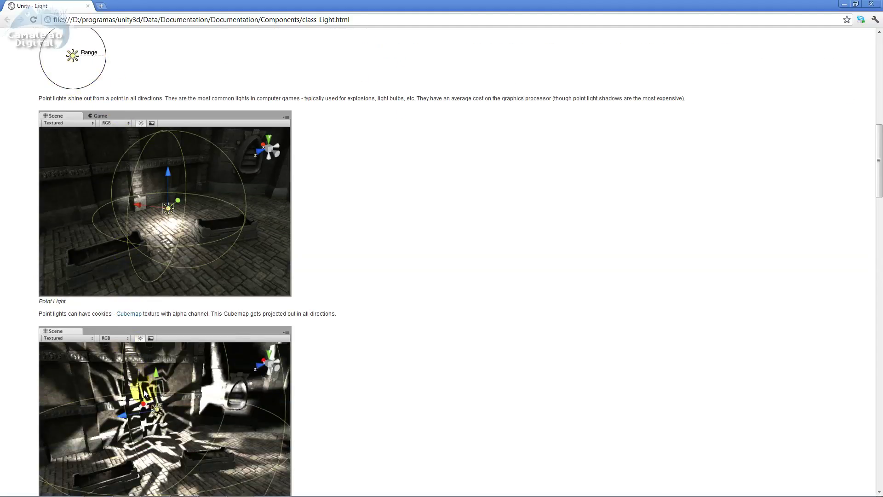
pyautogui.scroll(-2, 145, 393)
pyautogui.scroll(-2, 145, 393)
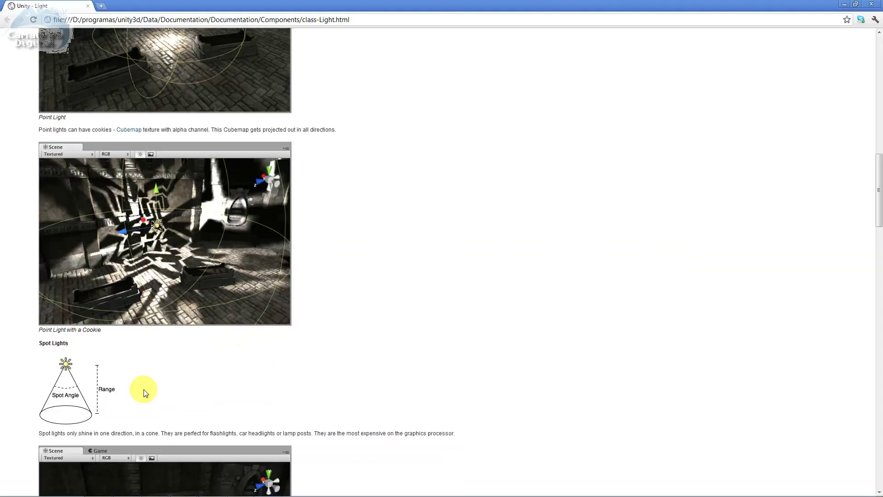
pyautogui.moveTo(55, 343); pyautogui.dragTo(42, 344)
pyautogui.scroll(-2, 51, 346)
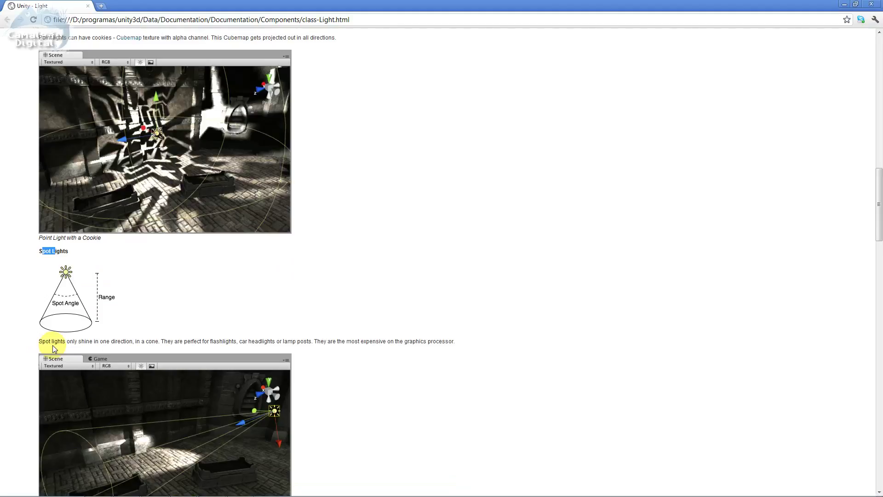
pyautogui.scroll(-3, 56, 348)
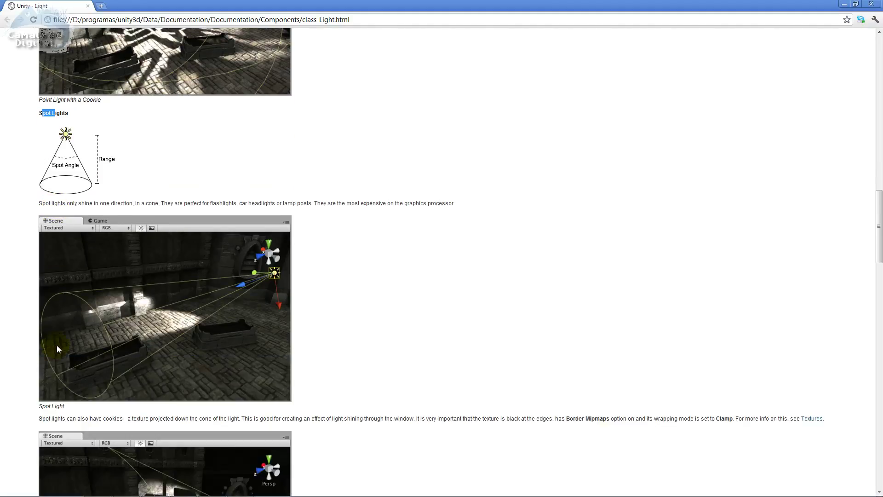
pyautogui.scroll(-3, 57, 348)
pyautogui.scroll(-1, 57, 348)
pyautogui.scroll(-4, 58, 348)
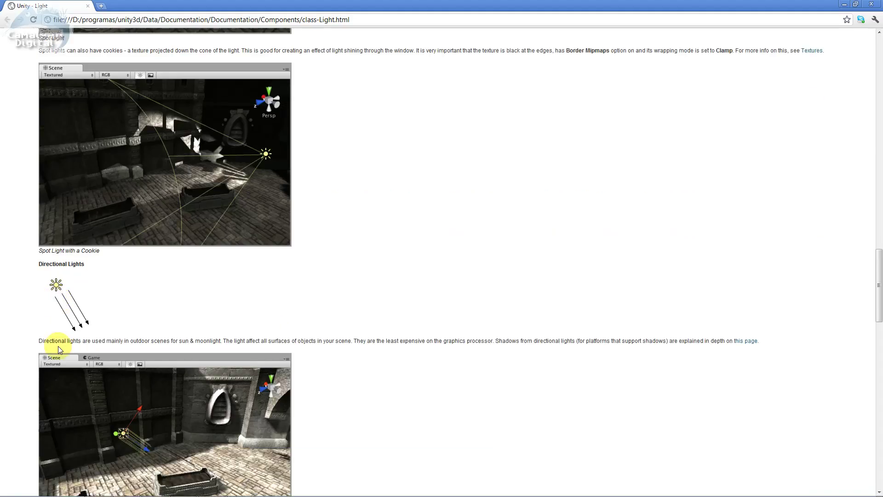
pyautogui.scroll(-2, 65, 358)
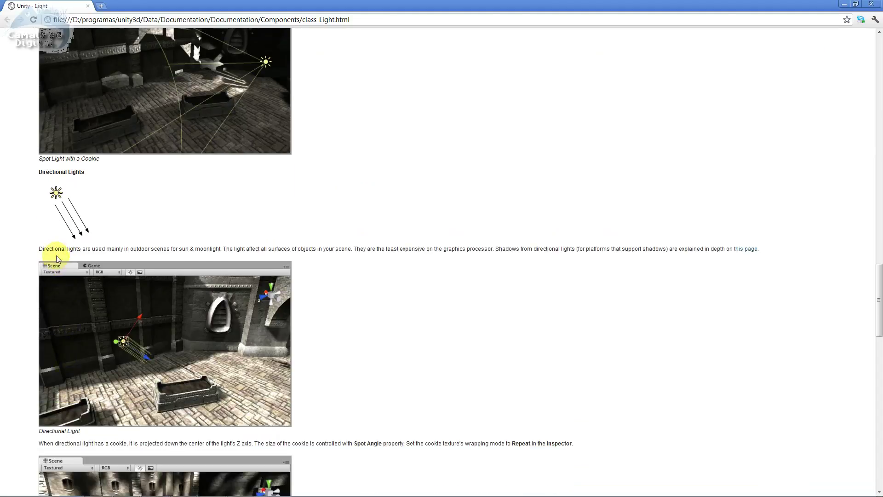
pyautogui.doubleClick(69, 177)
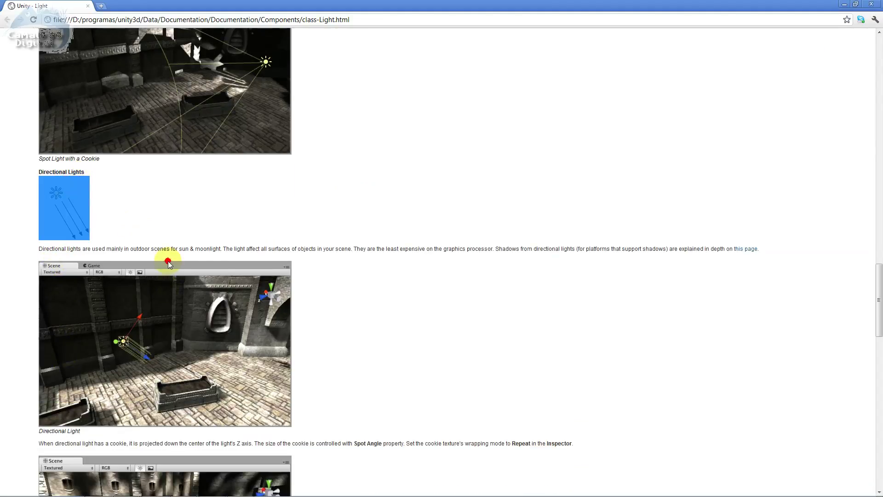
pyautogui.scroll(-3, 177, 356)
pyautogui.scroll(-2, 177, 356)
pyautogui.scroll(-2, 176, 356)
pyautogui.scroll(-2, 176, 356)
pyautogui.scroll(-4, 177, 356)
pyautogui.scroll(-4, 176, 356)
pyautogui.moveTo(877, 399); pyautogui.dragTo(826, 40)
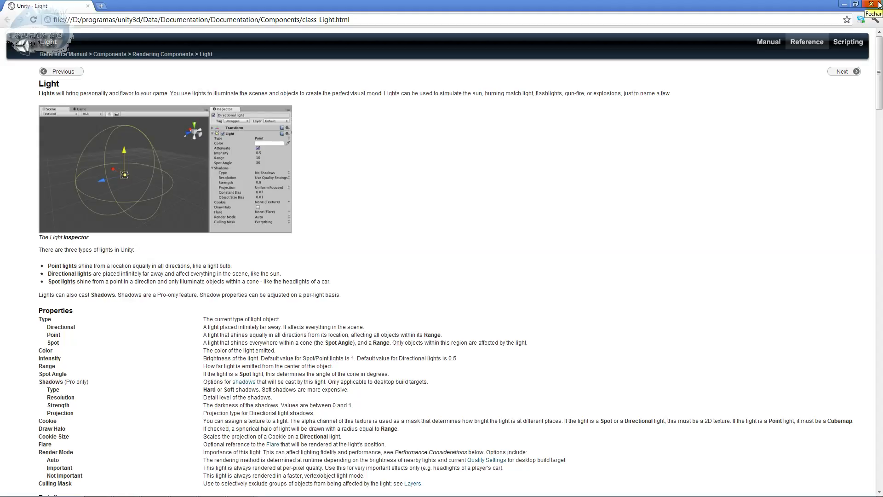
pyautogui.moveTo(505, 94); pyautogui.dragTo(491, 94)
# - Close the documentation browser and delete the Point light from the scene
pyautogui.click(871, 5)
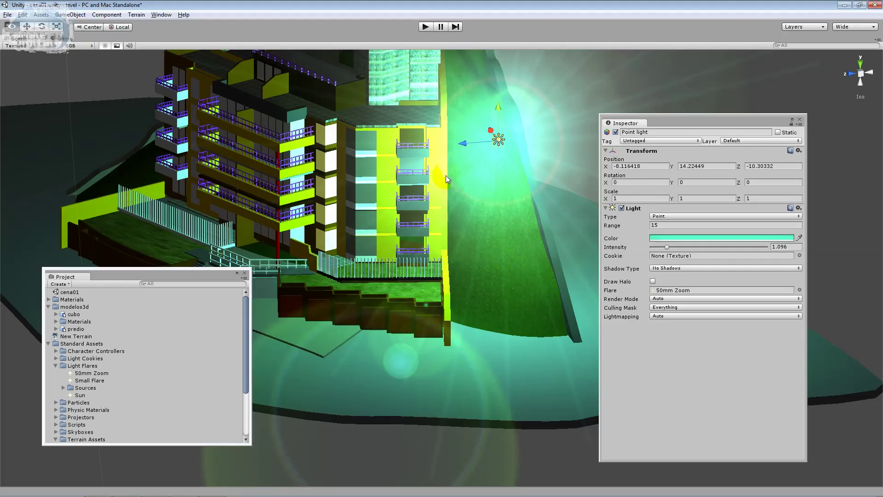
pyautogui.hotkey('ctrl', '4')
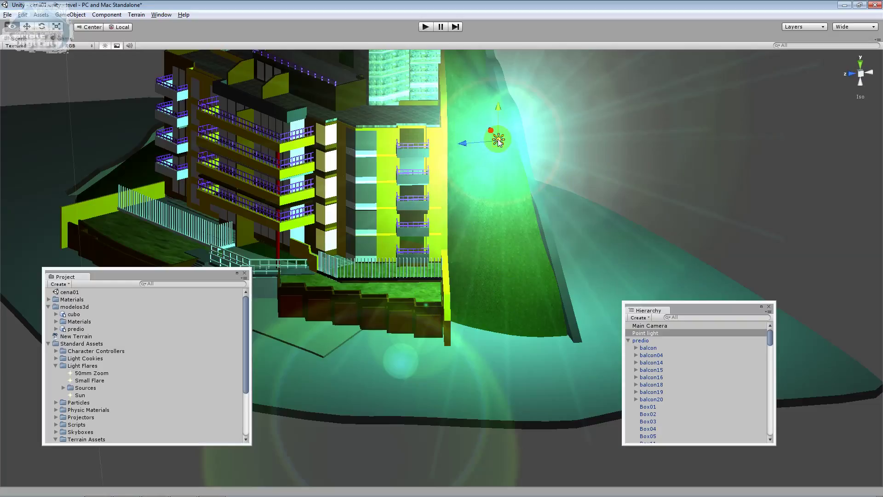
pyautogui.press('Delete')
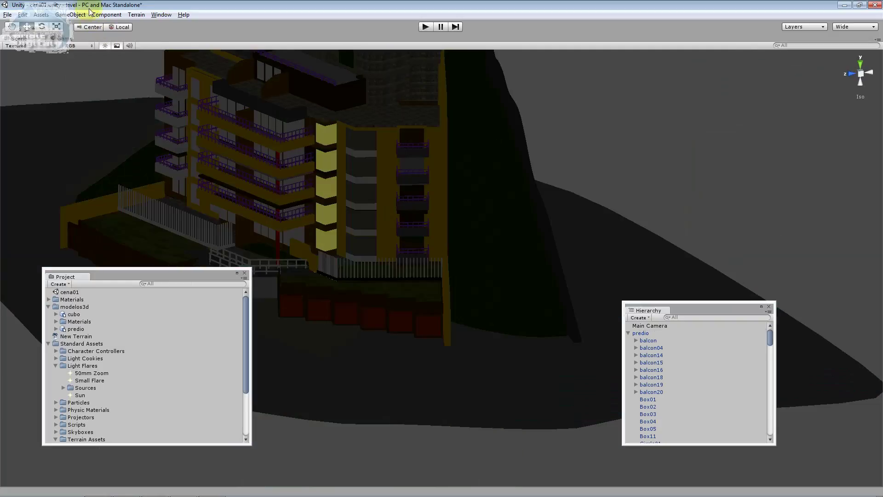
pyautogui.click(90, 16)
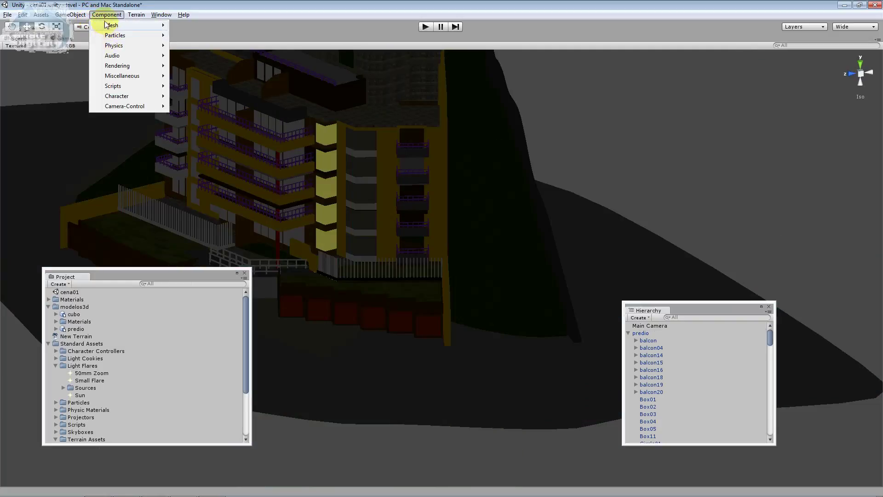
# - Create a Spotlight and drag it up and to the right of the building facade
pyautogui.moveTo(85, 15)
pyautogui.moveTo(92, 35)
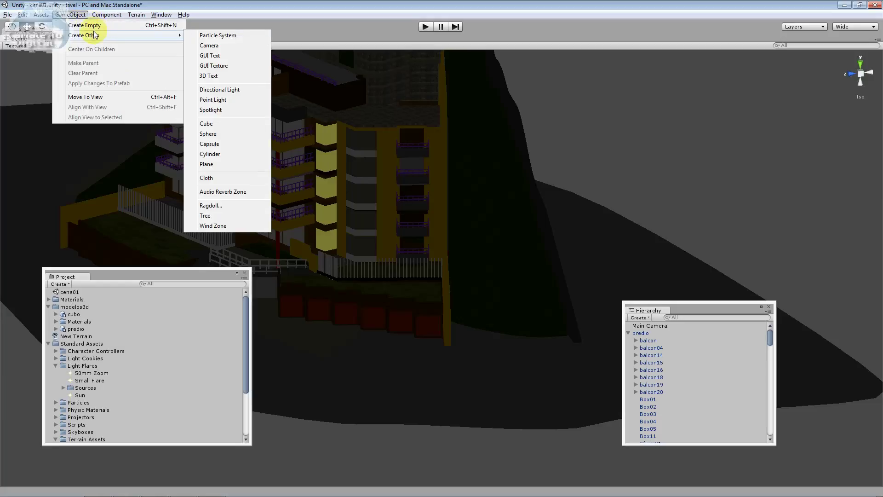
pyautogui.click(231, 109)
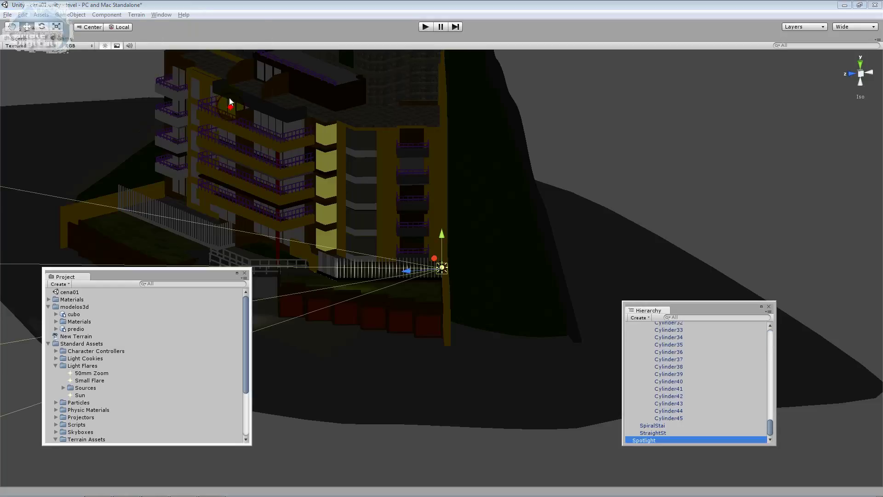
pyautogui.moveTo(456, 266)
pyautogui.mouseDown()
pyautogui.moveTo(547, 213)
pyautogui.moveTo(633, 134)
pyautogui.mouseUp()
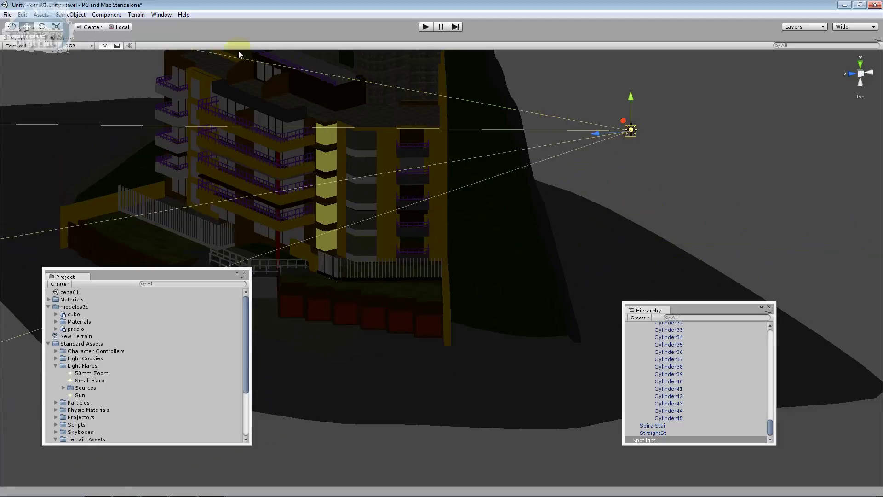
pyautogui.click(46, 29)
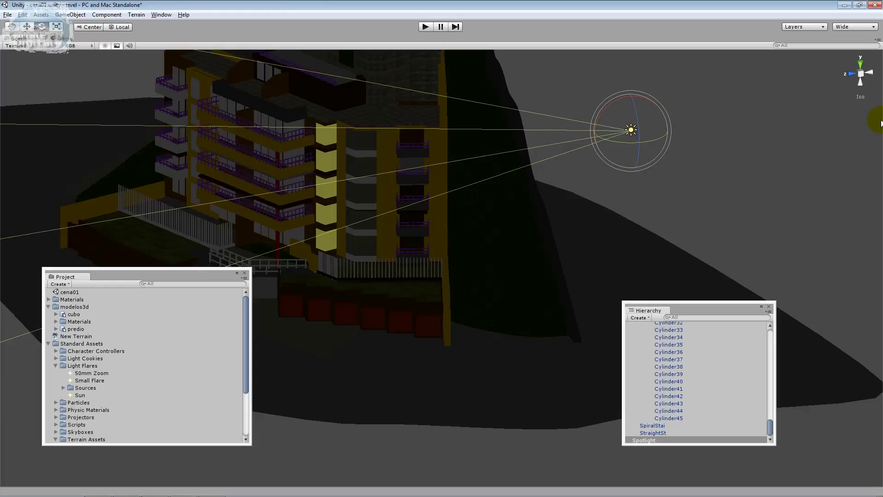
# - In Front and Left views, move the spotlight along Z and aim its cone onto the facade
pyautogui.click(851, 79)
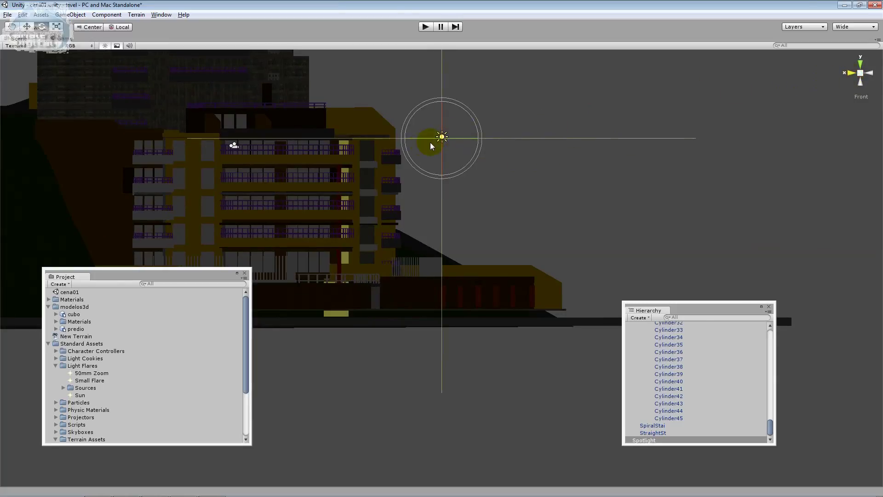
pyautogui.click(869, 73)
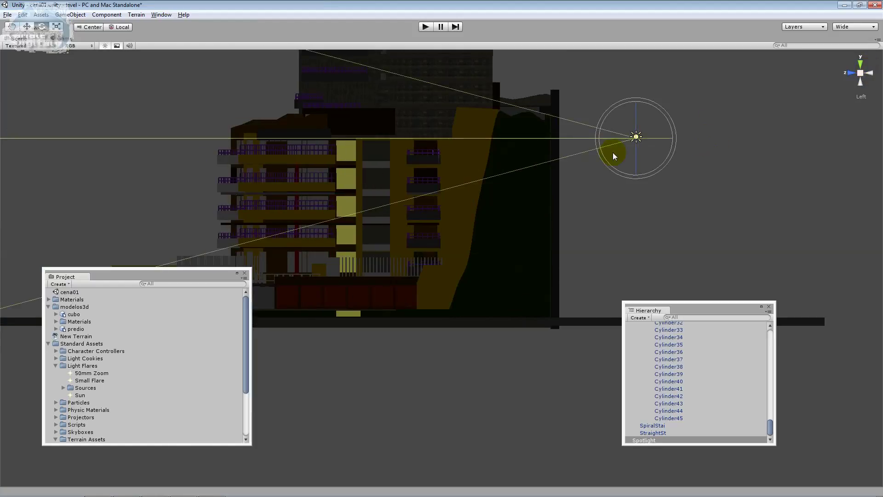
pyautogui.click(28, 27)
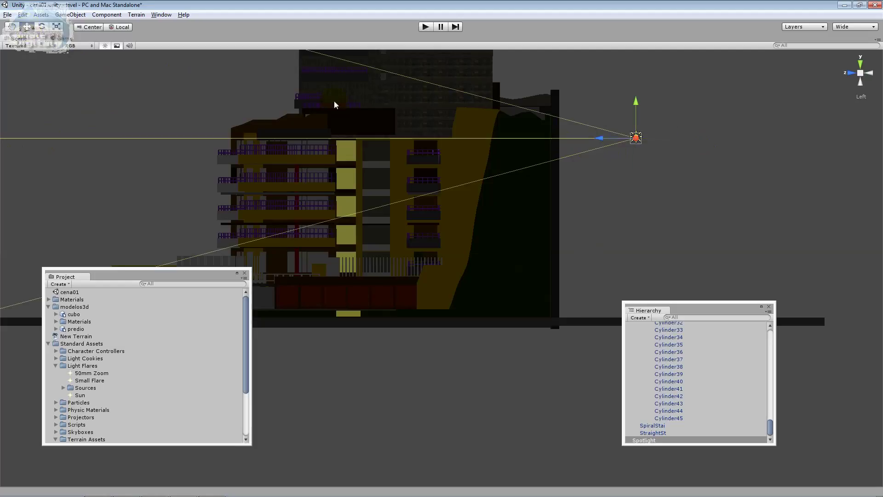
pyautogui.moveTo(638, 140); pyautogui.dragTo(55, 137)
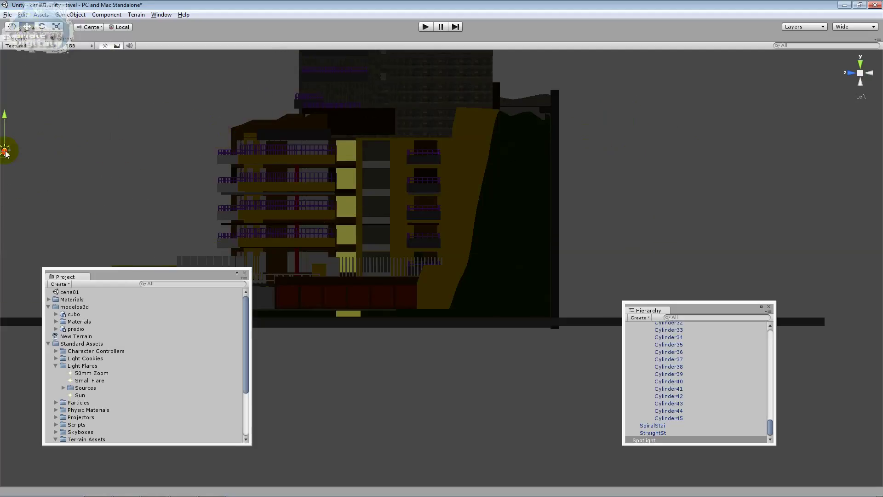
pyautogui.click(42, 26)
pyautogui.moveTo(19, 118); pyautogui.dragTo(390, 211)
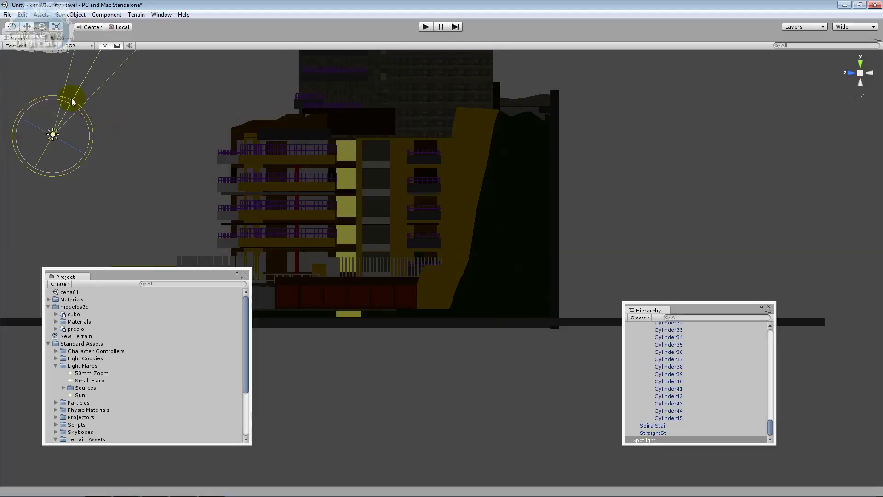
pyautogui.moveTo(72, 96); pyautogui.dragTo(147, 193)
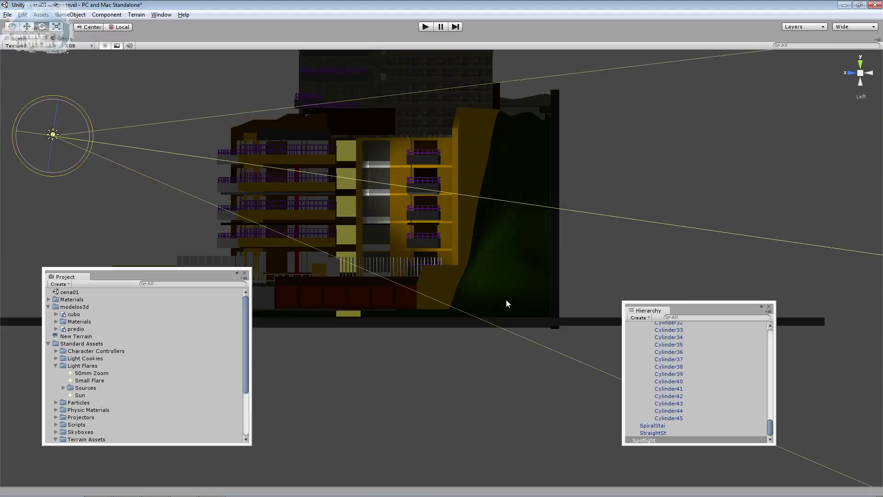
# - Check the spotlight from Persp, Bottom, Back and Top views, angling its cone down-right across the building
pyautogui.click(860, 74)
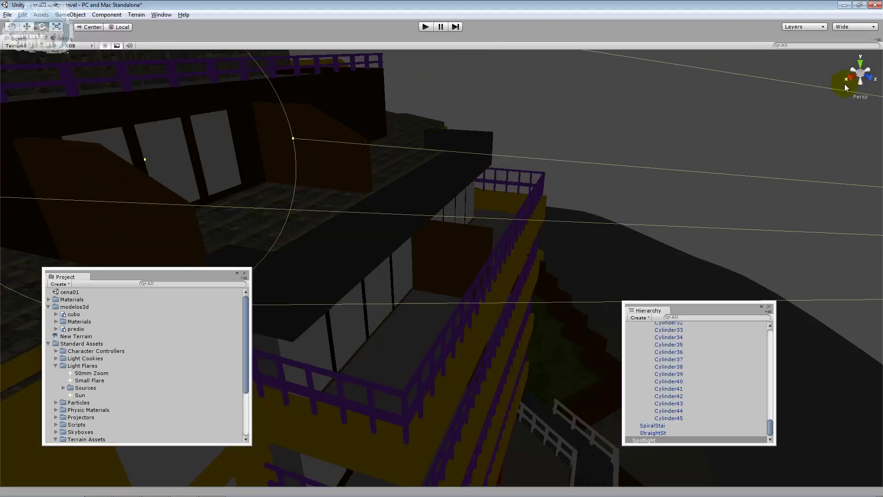
pyautogui.scroll(-3, 602, 254)
pyautogui.scroll(-3, 602, 254)
pyautogui.scroll(-2, 602, 254)
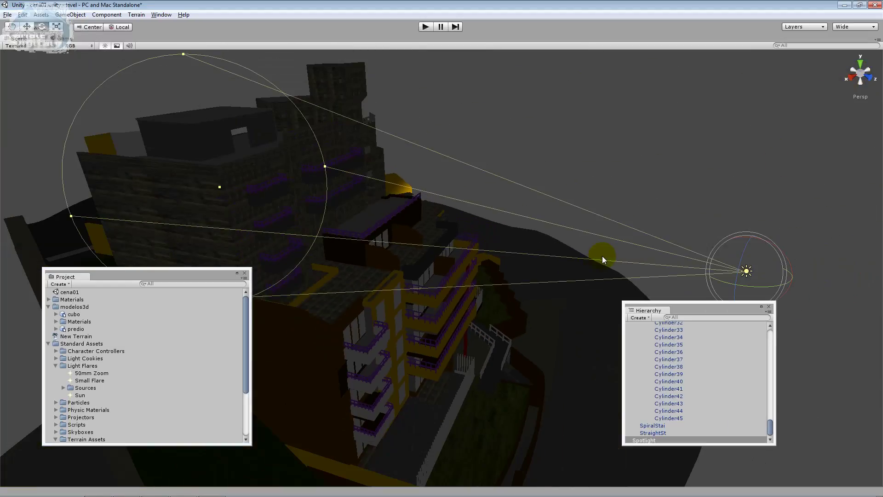
pyautogui.click(860, 84)
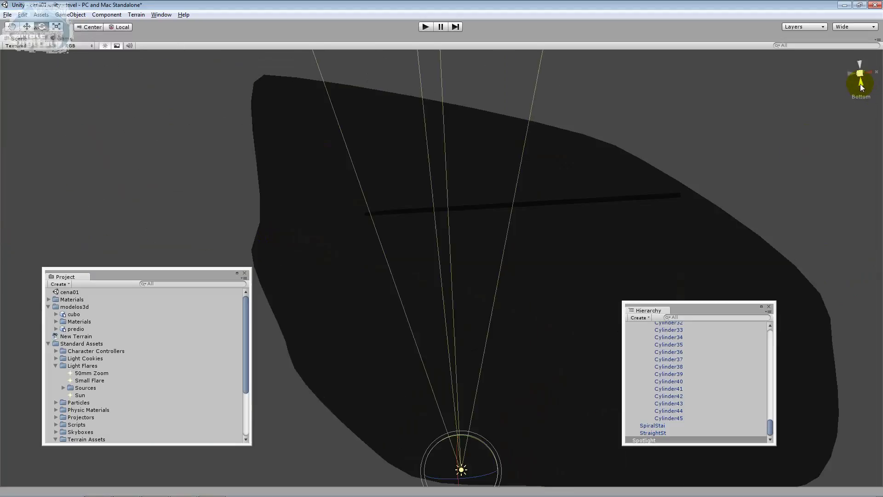
pyautogui.click(860, 64)
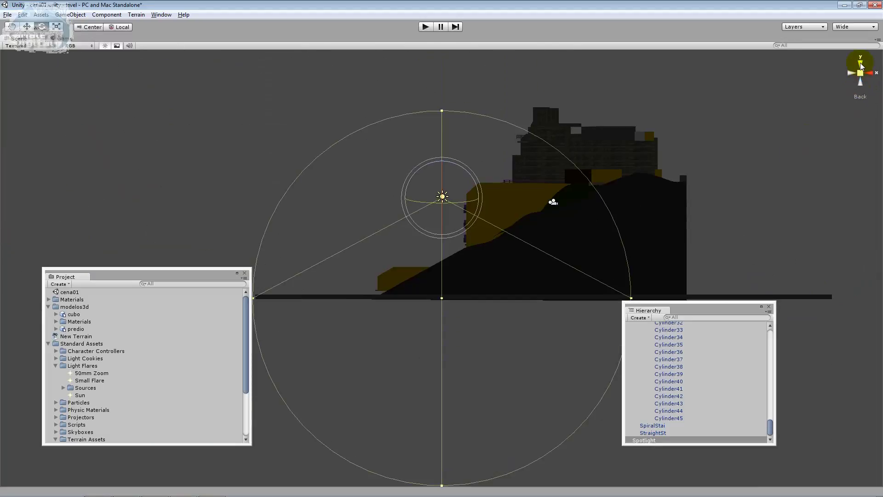
pyautogui.click(860, 65)
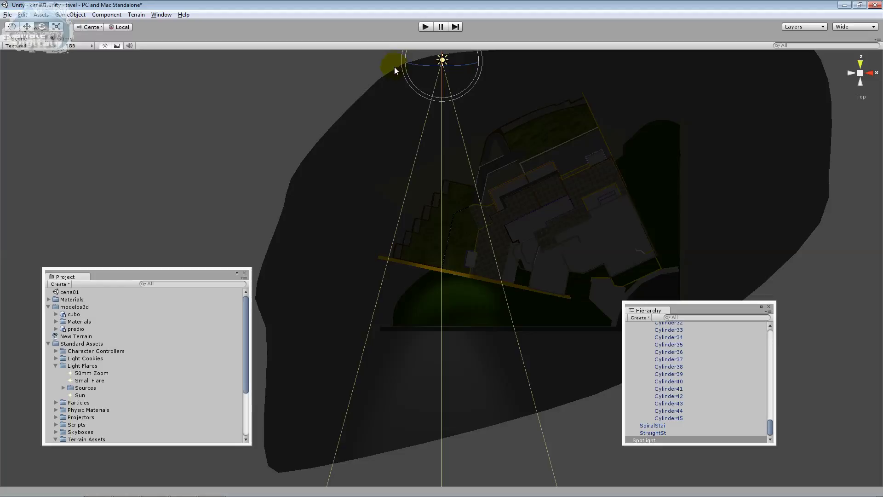
pyautogui.moveTo(401, 58)
pyautogui.mouseDown()
pyautogui.moveTo(415, 121)
pyautogui.moveTo(420, 112)
pyautogui.mouseUp()
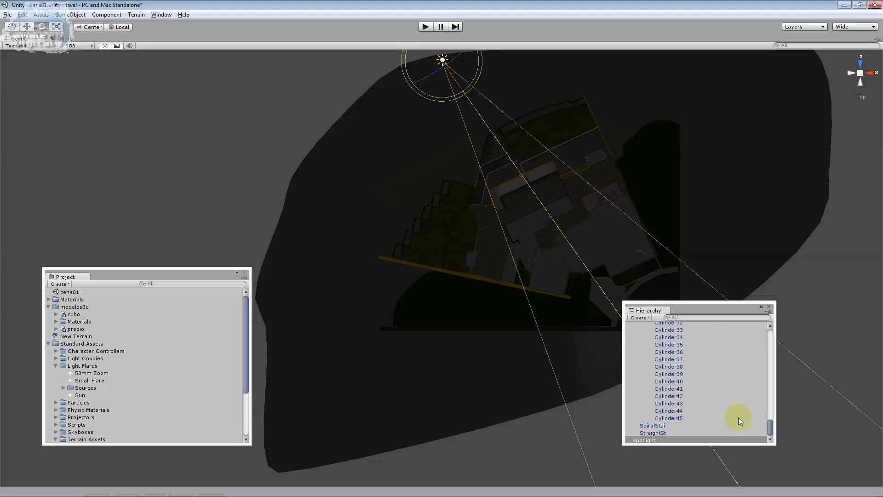
# - Close the Hierarchy and nudge the spotlight slightly toward the building's edge
pyautogui.click(768, 307)
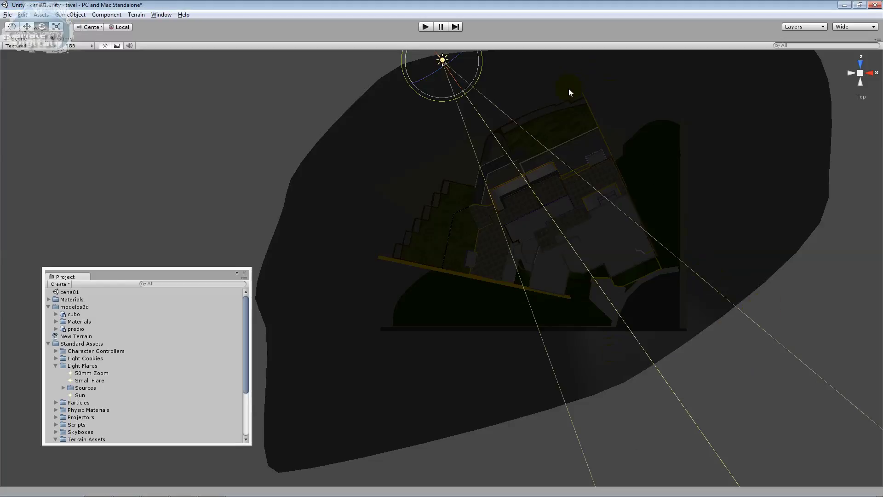
pyautogui.click(444, 60)
pyautogui.scroll(-2, 444, 60)
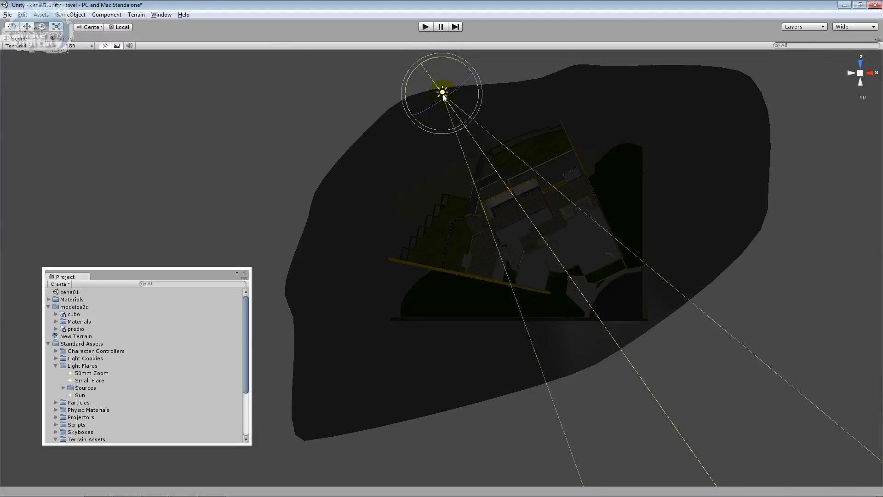
pyautogui.press('w')
pyautogui.moveTo(442, 91)
pyautogui.mouseDown()
pyautogui.moveTo(416, 62)
pyautogui.moveTo(440, 98)
pyautogui.mouseUp()
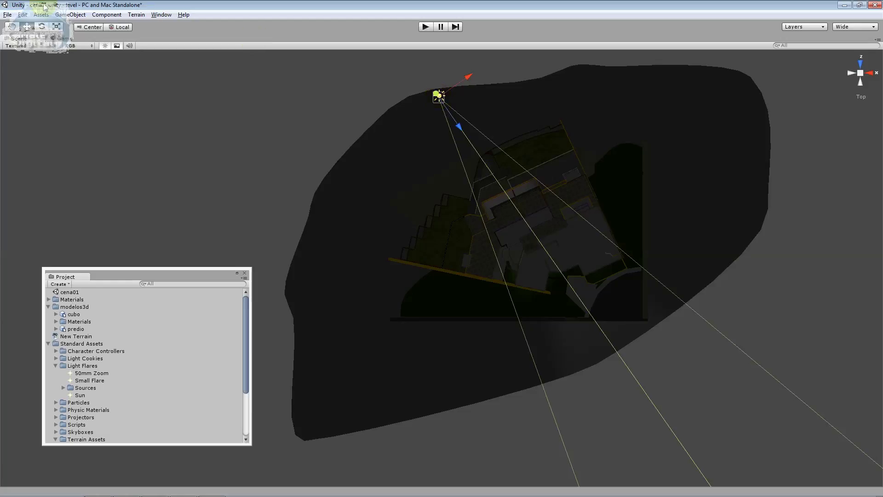
pyautogui.click(161, 15)
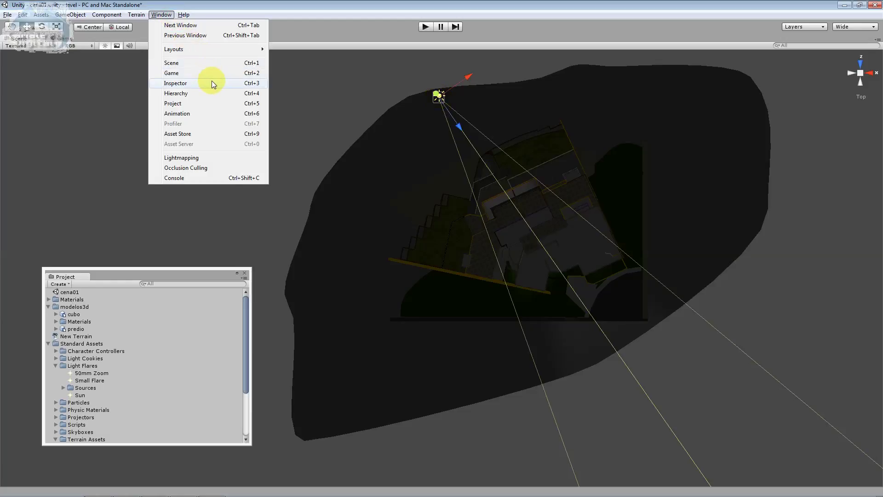
# - Move the Inspector aside and set the spotlight position to X -7.317015, adjusting Y and Z (-7.778581)
pyautogui.click(212, 83)
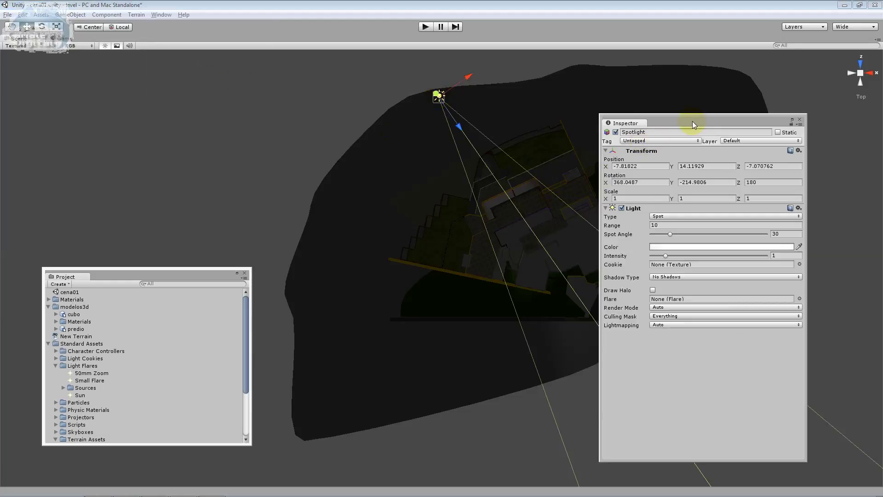
pyautogui.moveTo(694, 129); pyautogui.dragTo(175, 141)
pyautogui.moveTo(92, 181); pyautogui.dragTo(82, 182)
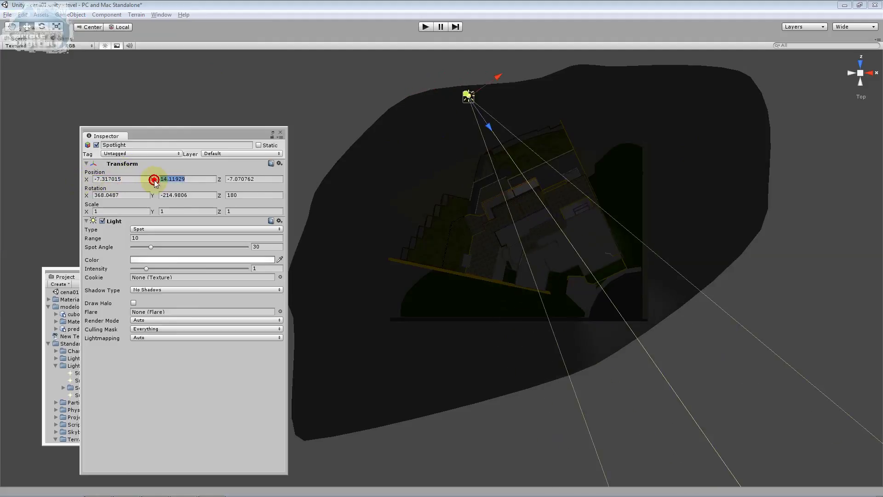
pyautogui.moveTo(164, 183)
pyautogui.mouseDown()
pyautogui.moveTo(175, 179)
pyautogui.moveTo(147, 184)
pyautogui.mouseUp()
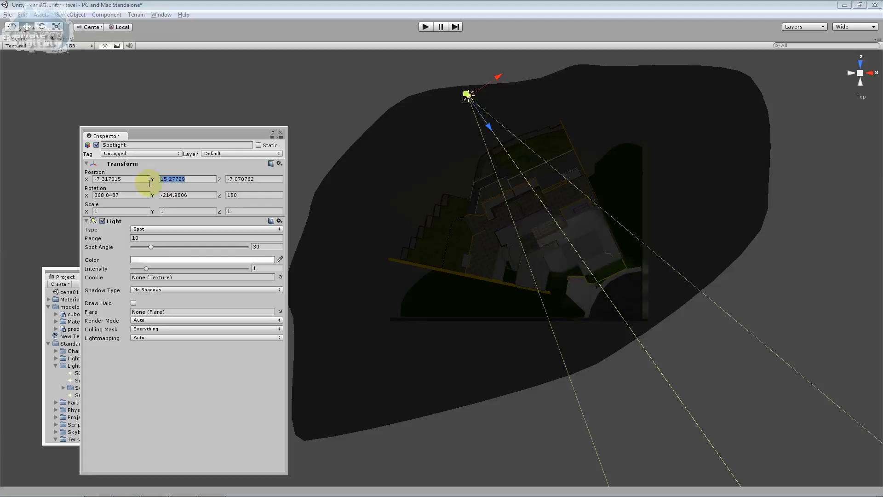
pyautogui.moveTo(147, 184); pyautogui.dragTo(152, 187)
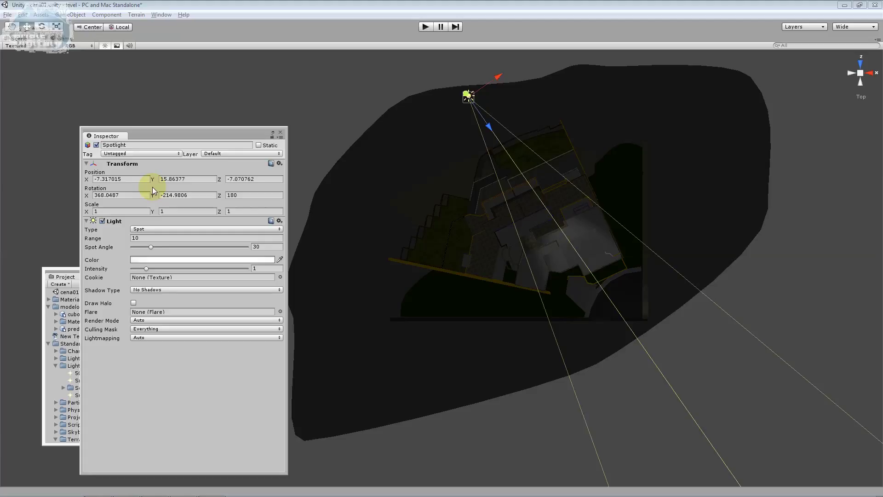
pyautogui.click(216, 153)
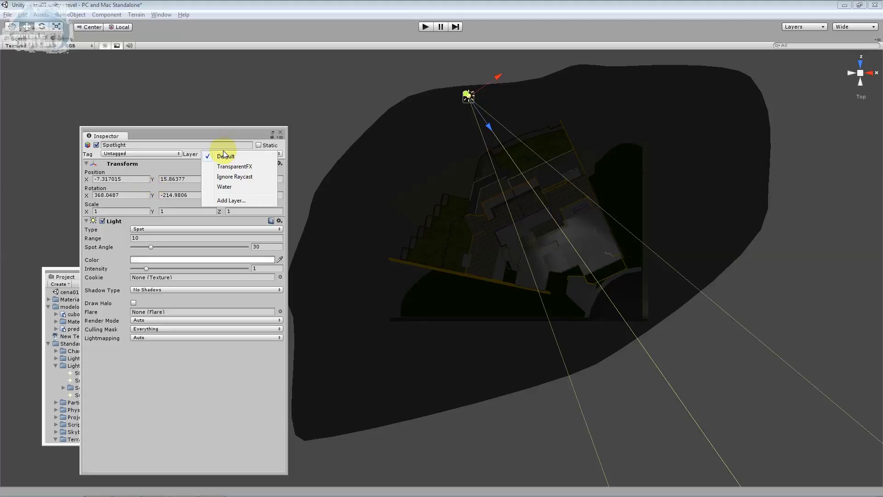
pyautogui.click(212, 145)
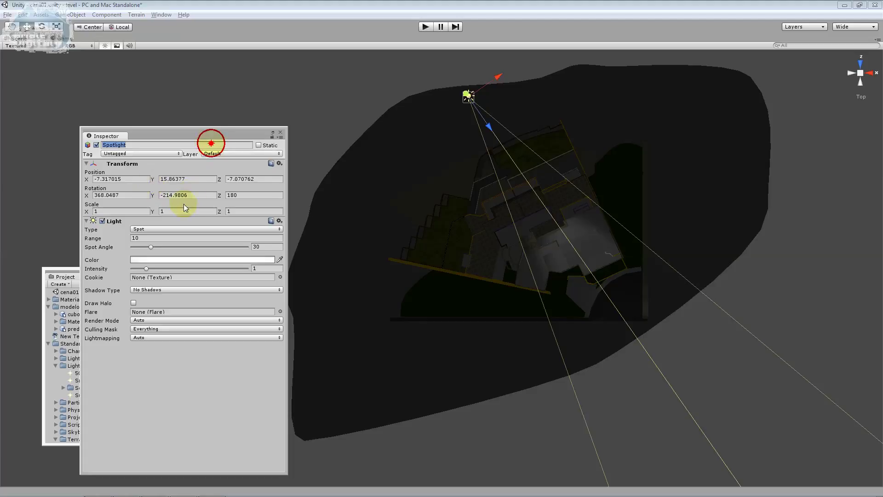
pyautogui.click(156, 179)
pyautogui.moveTo(157, 180); pyautogui.dragTo(162, 186)
pyautogui.moveTo(221, 183); pyautogui.dragTo(221, 186)
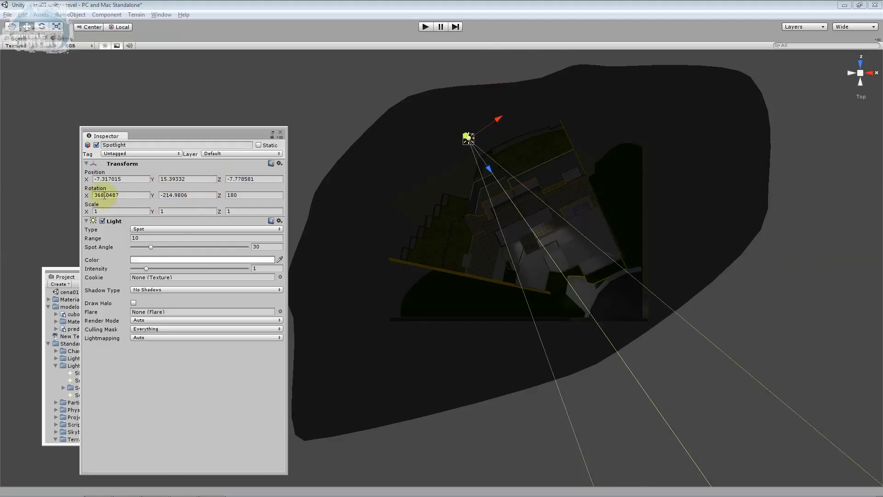
# - Rotate the spotlight to 368.1804, -219.5848, 180.303, set Range 50 and Y position 15.09778
pyautogui.moveTo(87, 195); pyautogui.dragTo(95, 196)
pyautogui.moveTo(151, 197); pyautogui.dragTo(153, 198)
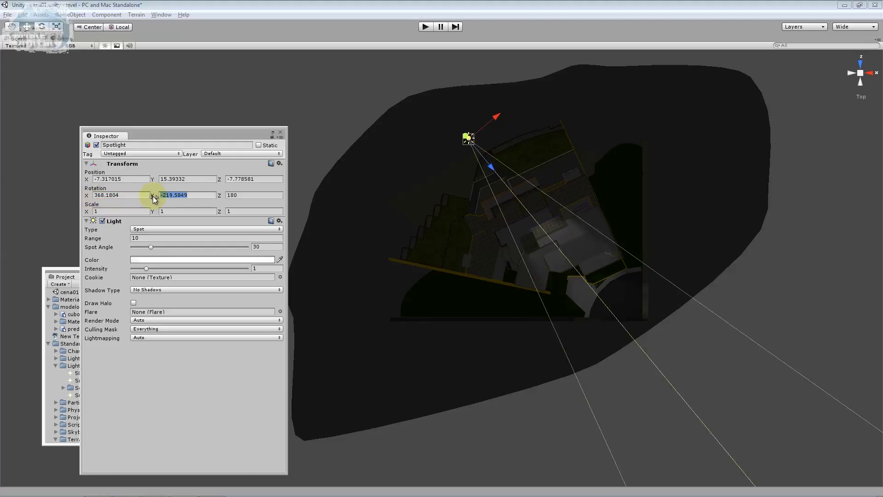
pyautogui.moveTo(221, 197); pyautogui.dragTo(221, 199)
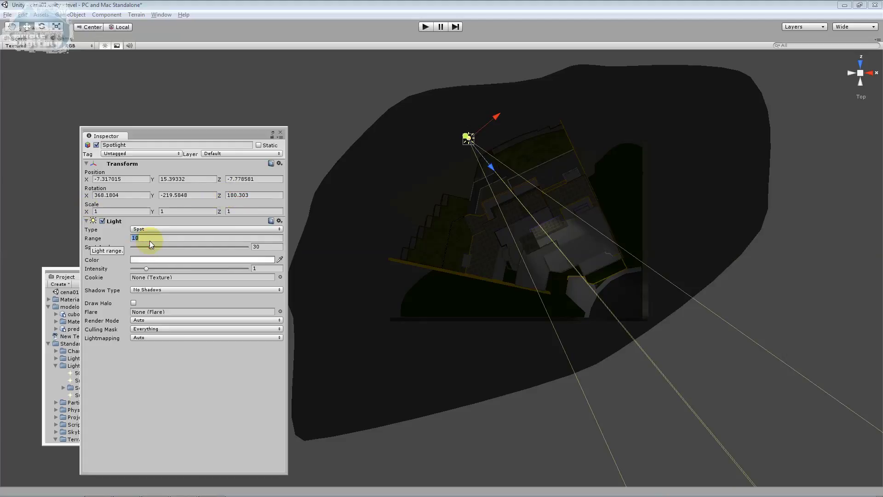
pyautogui.write('50')
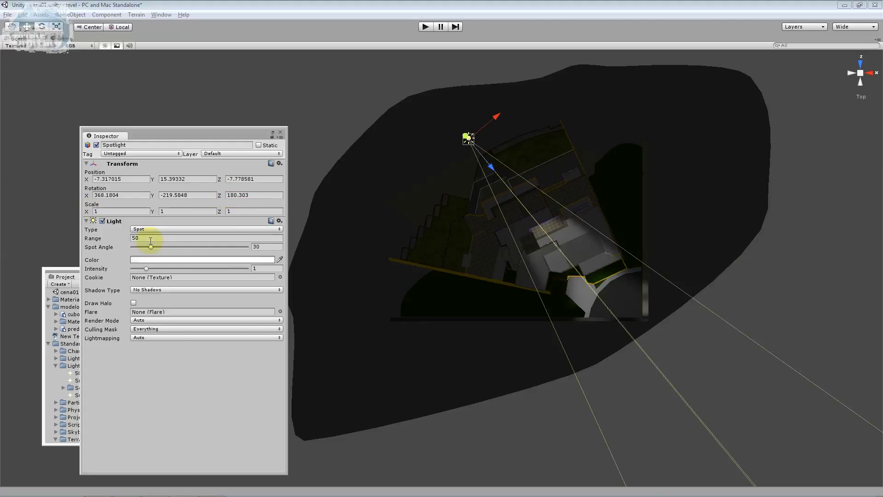
pyautogui.click(153, 179)
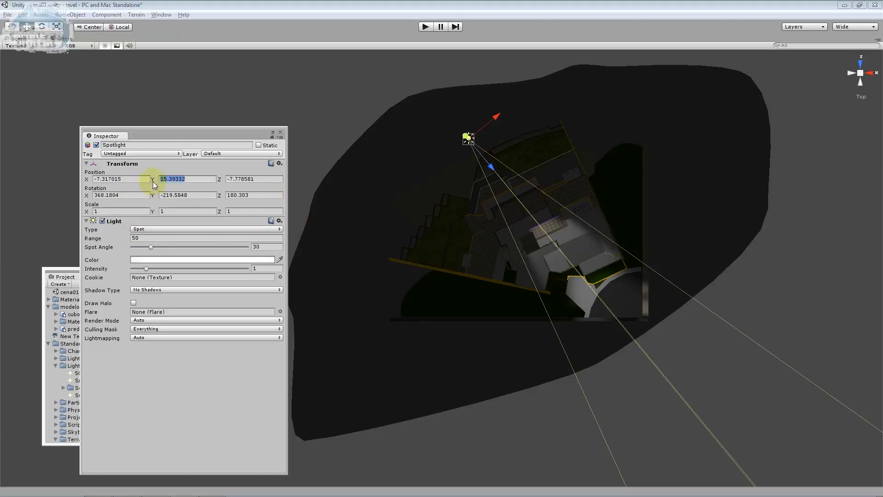
pyautogui.moveTo(153, 185); pyautogui.dragTo(152, 186)
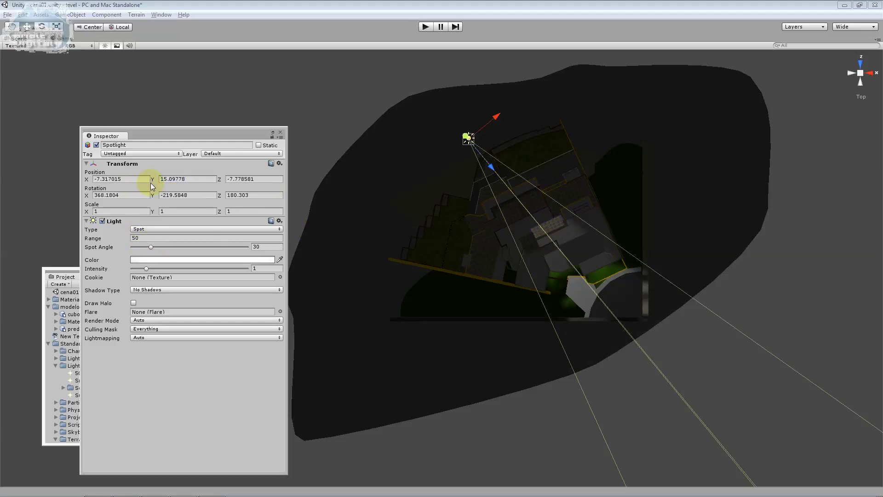
pyautogui.click(149, 229)
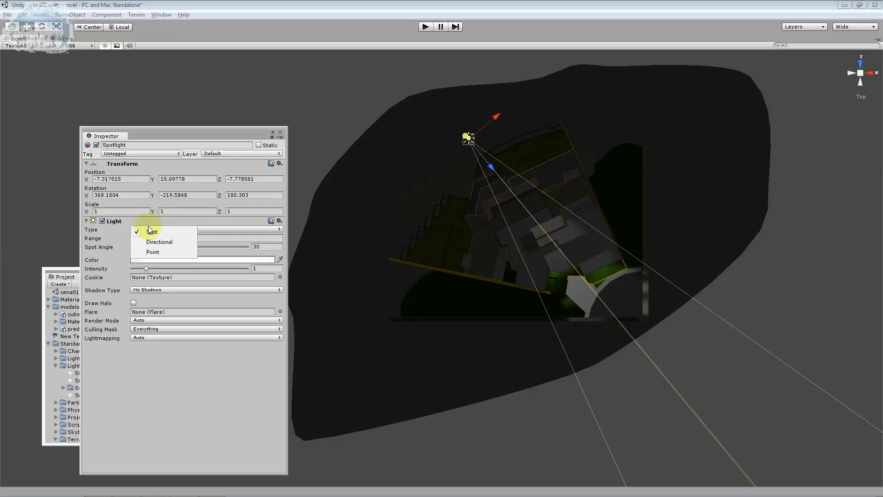
# - Keep the light type as Spot and set the Light Color to light green
pyautogui.click(201, 213)
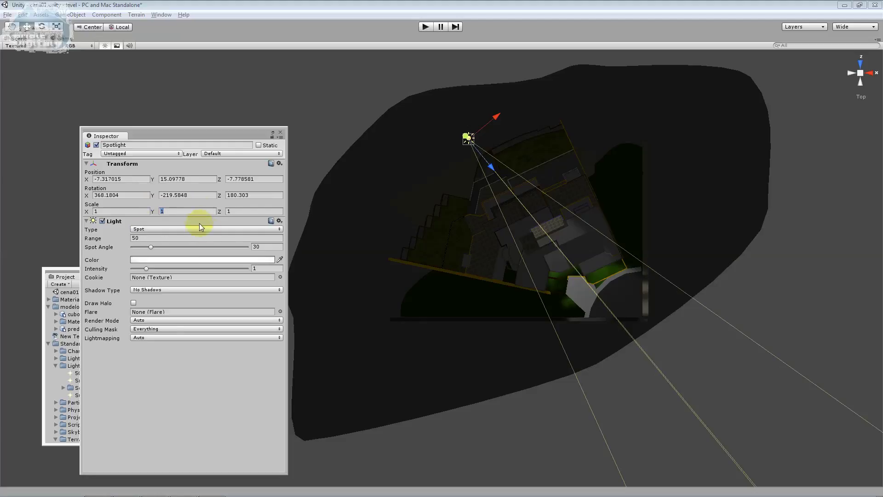
pyautogui.click(256, 260)
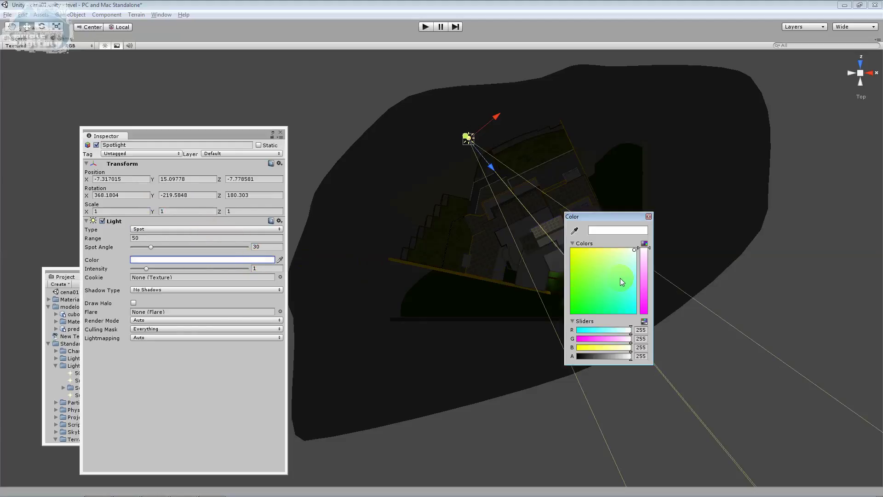
pyautogui.moveTo(620, 258); pyautogui.dragTo(617, 266)
pyautogui.click(648, 216)
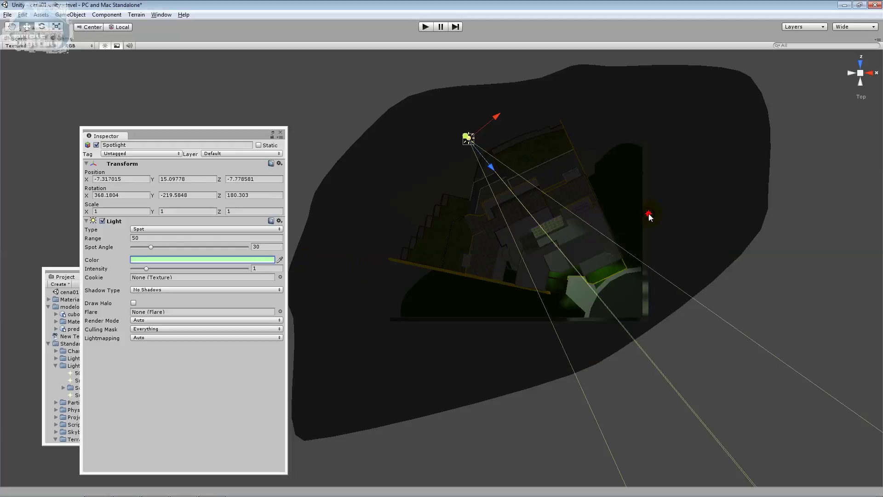
# - Switch the scene to Persp view and toggle the light's halo on and off
pyautogui.click(860, 77)
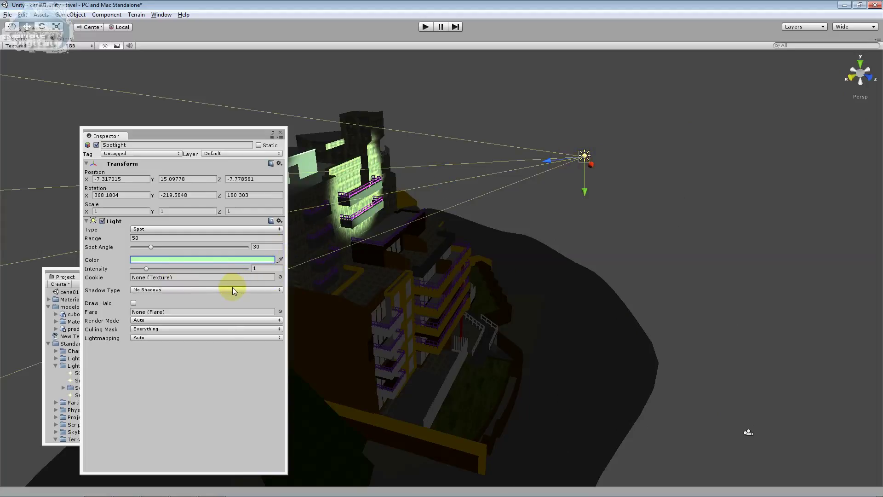
pyautogui.click(133, 302)
pyautogui.click(133, 302)
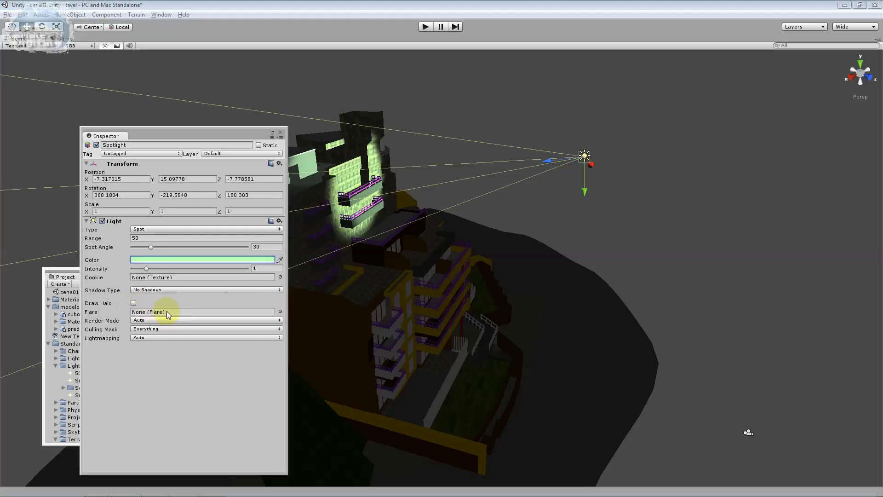
pyautogui.click(280, 311)
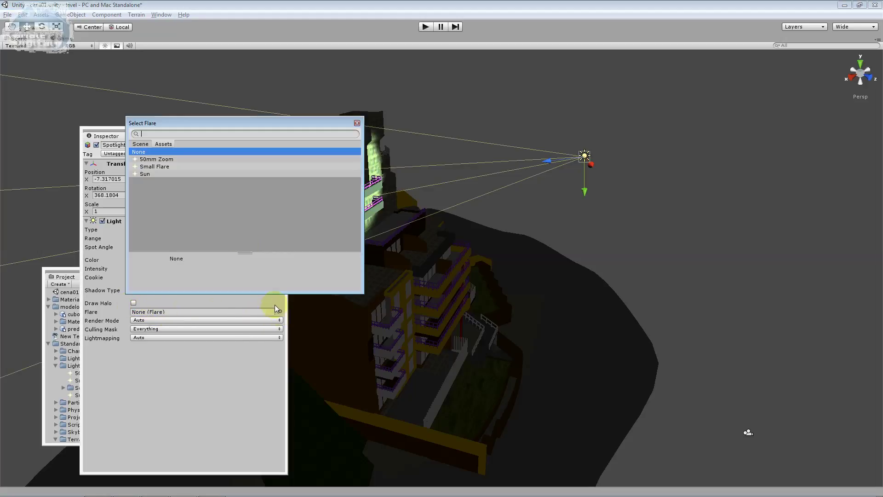
# - Preview the Small Flare, Sun and 50mm Zoom flares, then leave the flare set to None
pyautogui.click(165, 167)
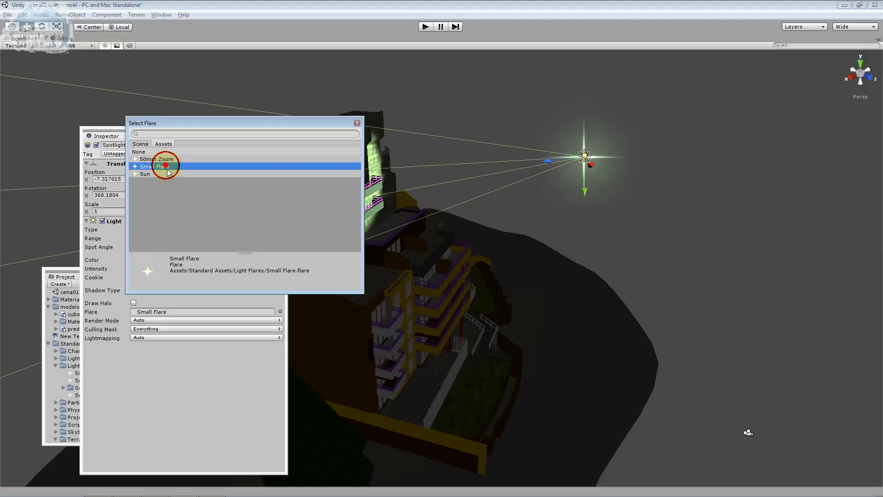
pyautogui.click(168, 174)
pyautogui.click(170, 166)
pyautogui.click(169, 174)
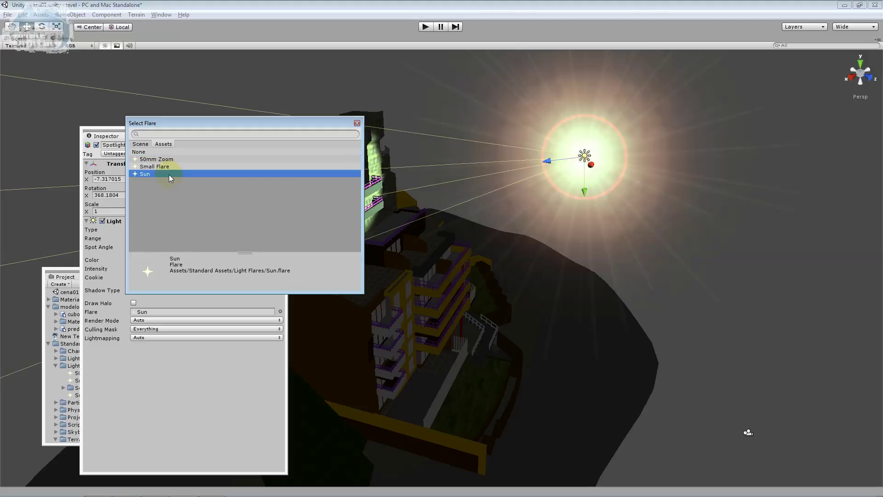
pyautogui.click(168, 159)
pyautogui.click(171, 174)
pyautogui.click(167, 152)
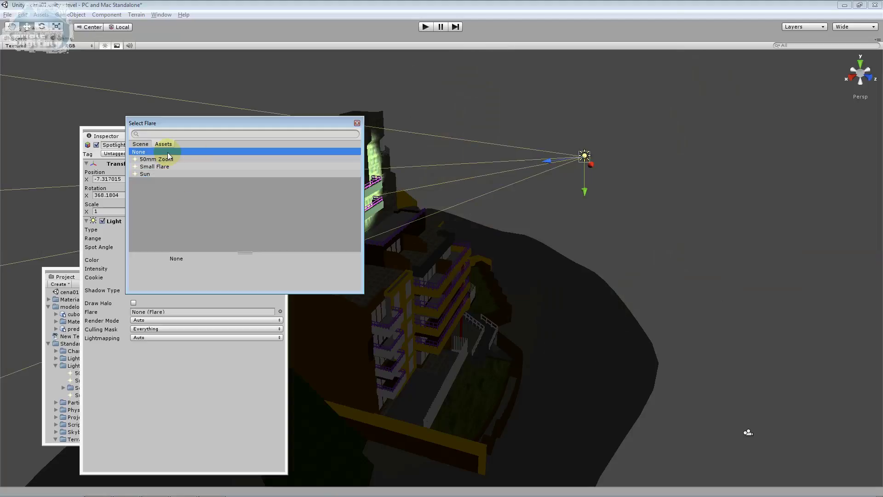
pyautogui.click(357, 123)
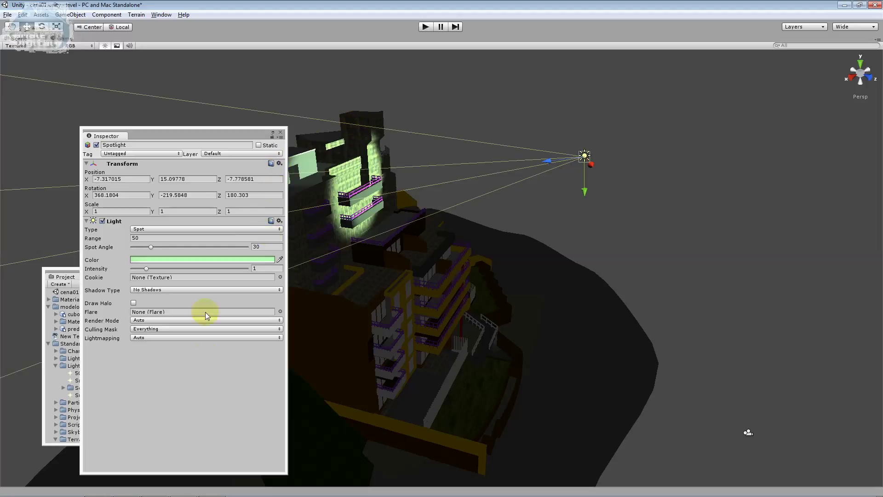
pyautogui.click(197, 330)
pyautogui.click(233, 331)
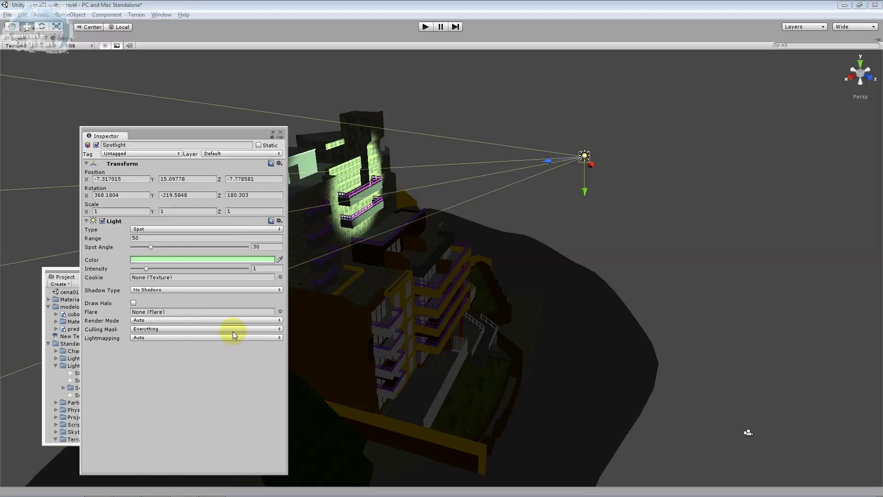
pyautogui.click(239, 340)
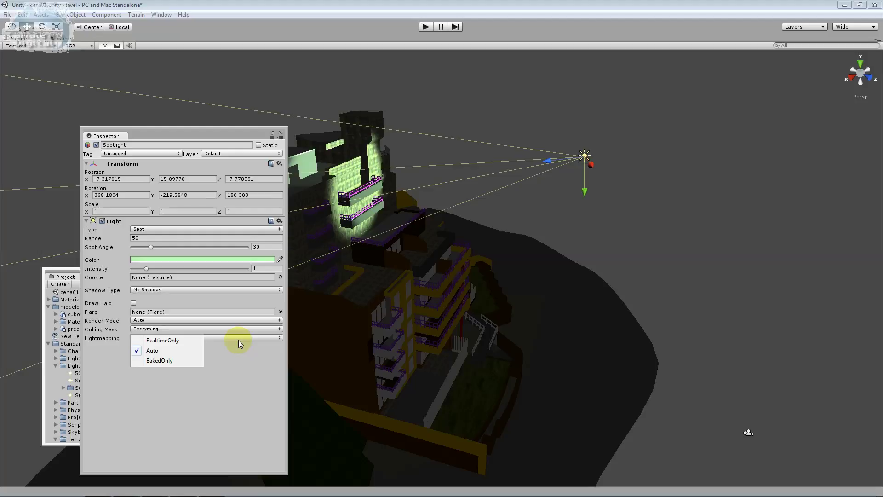
pyautogui.click(107, 221)
pyautogui.click(103, 221)
pyautogui.click(102, 222)
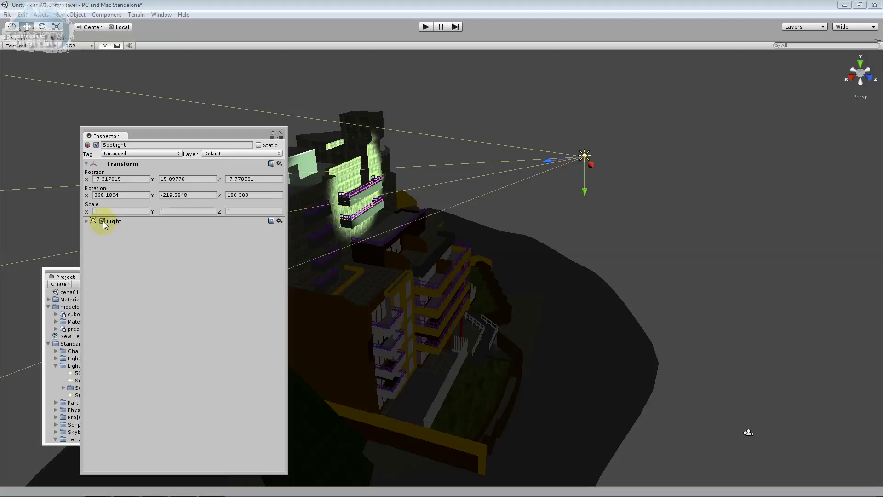
pyautogui.click(87, 222)
pyautogui.click(87, 222)
pyautogui.click(88, 222)
pyautogui.click(88, 222)
pyautogui.click(87, 222)
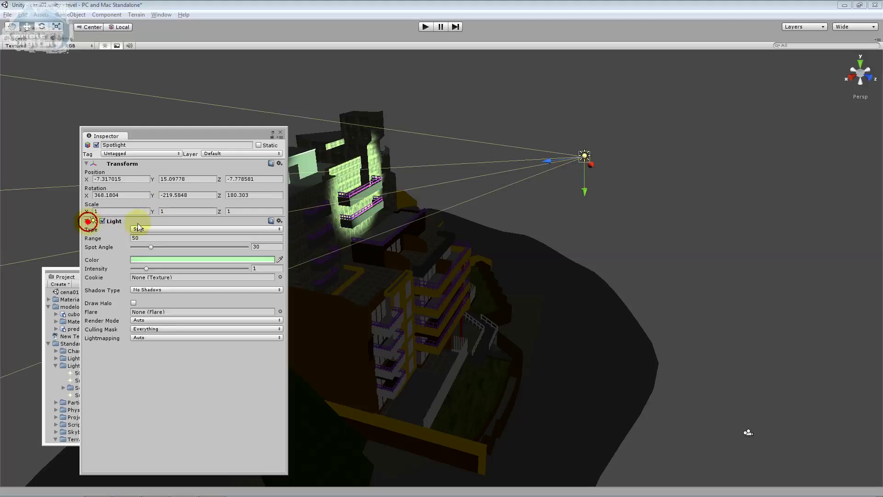
pyautogui.click(269, 221)
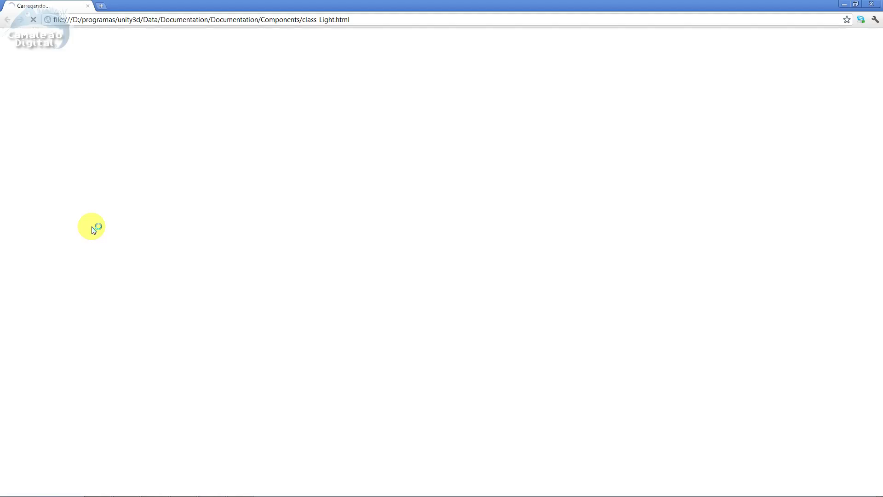
pyautogui.moveTo(875, 62); pyautogui.dragTo(880, 362)
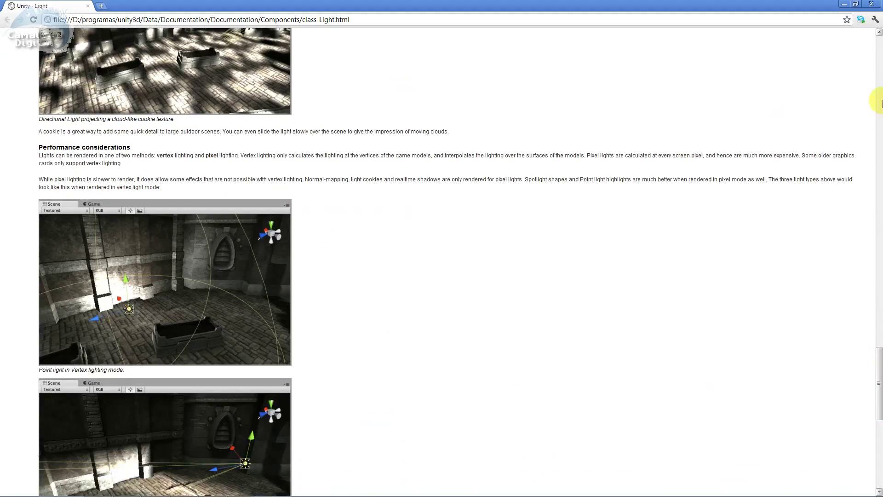
pyautogui.click(870, 4)
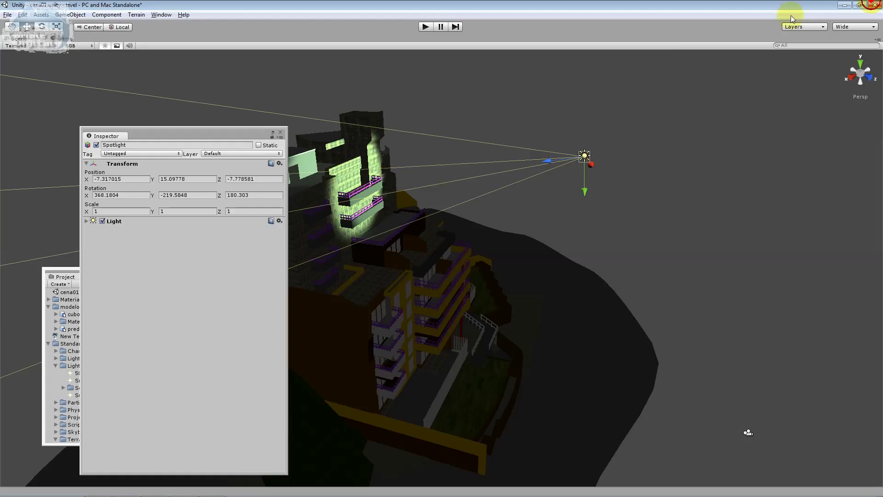
# - Use the eyedropper to set the Light Color to a near-black colour sampled from the scene
pyautogui.click(86, 221)
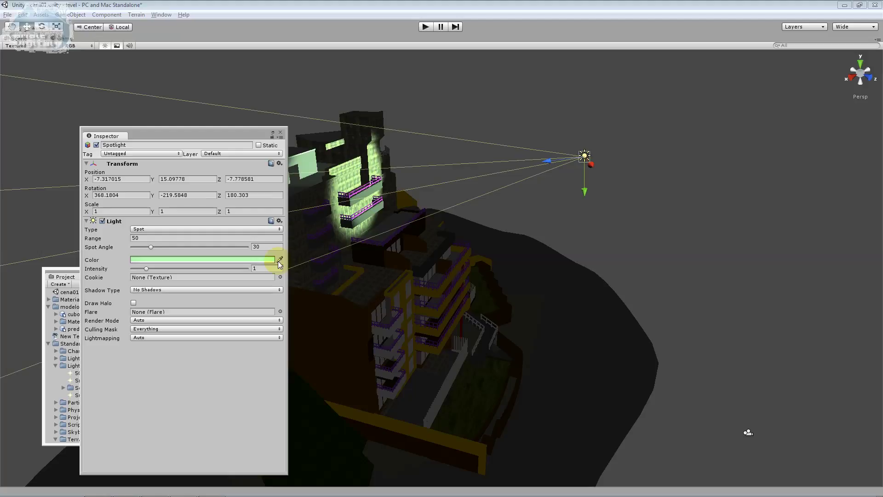
pyautogui.click(279, 260)
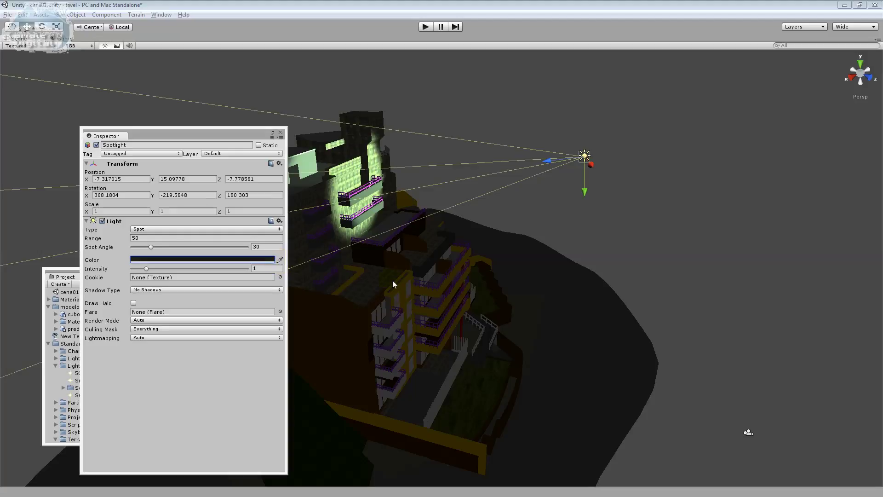
pyautogui.click(366, 315)
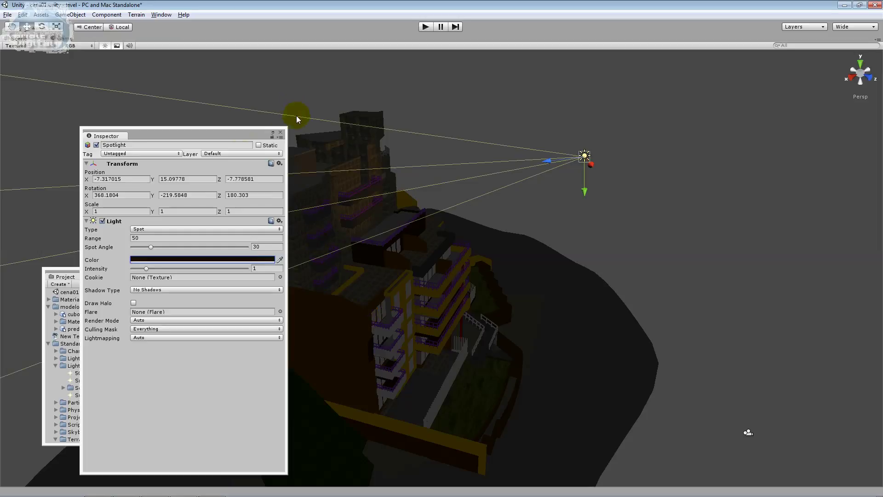
pyautogui.moveTo(236, 136); pyautogui.dragTo(753, 133)
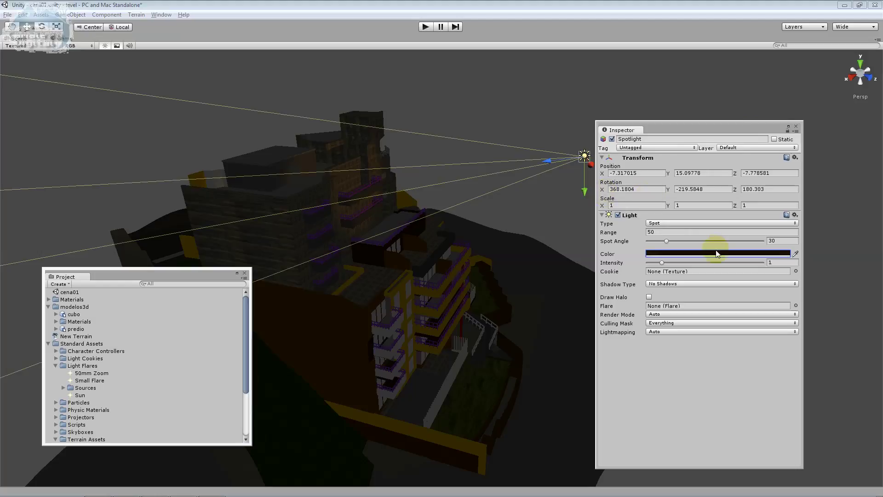
# - Frame the view on the predio building with F, then close the Inspector
pyautogui.scroll(3, 409, 237)
pyautogui.scroll(2, 409, 236)
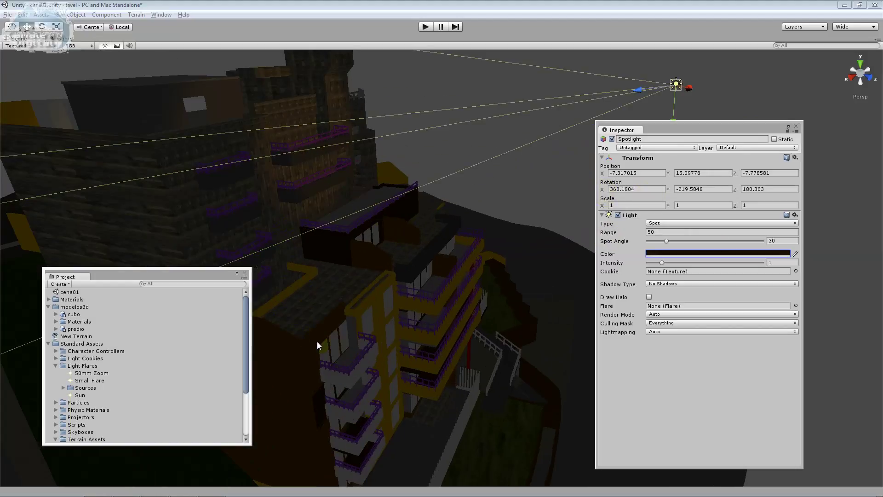
pyautogui.click(319, 339)
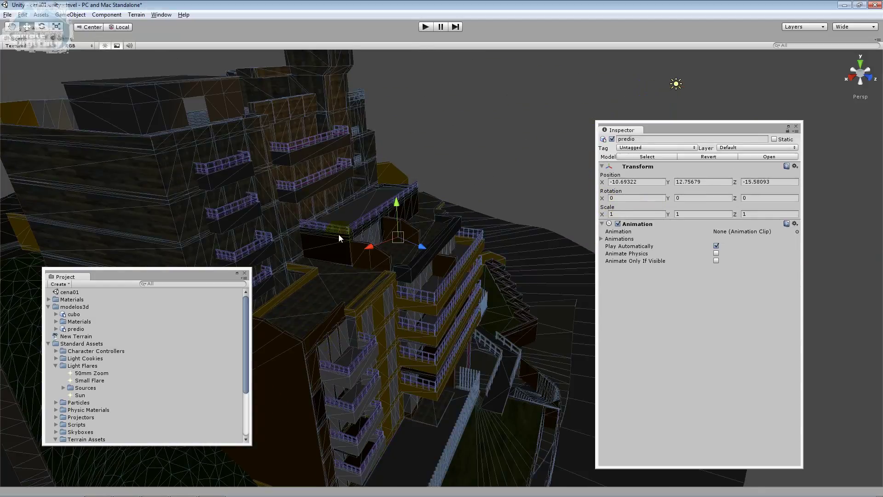
pyautogui.press('f')
pyautogui.keyDown('alt'); pyautogui.moveTo(327, 228); pyautogui.dragTo(533, 223); pyautogui.keyUp('alt')
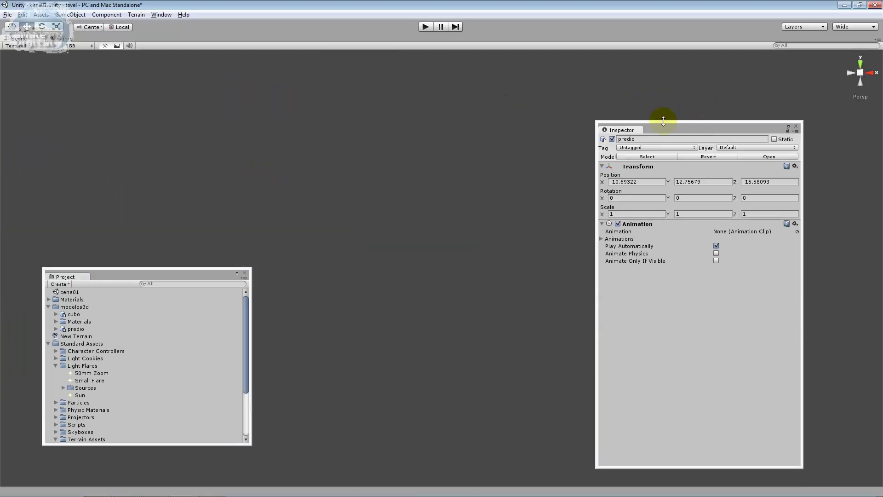
pyautogui.click(533, 223)
pyautogui.click(795, 126)
# - Orbit and pan around the building, checking the Right and perspective views
pyautogui.click(859, 77)
pyautogui.moveTo(540, 172)
pyautogui.keyDown('alt'); pyautogui.mouseDown()
pyautogui.moveTo(342, 216)
pyautogui.moveTo(529, 254)
pyautogui.mouseUp(); pyautogui.keyUp('alt')
pyautogui.click(12, 27)
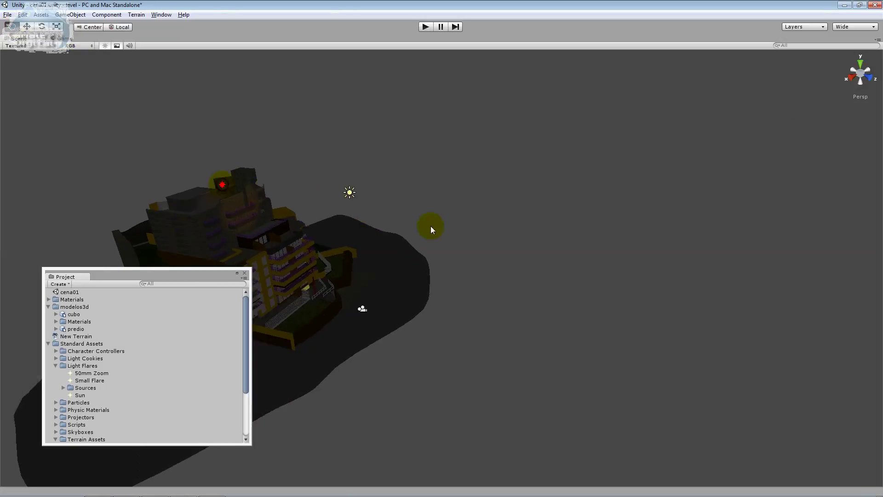
pyautogui.scroll(5, 391, 218)
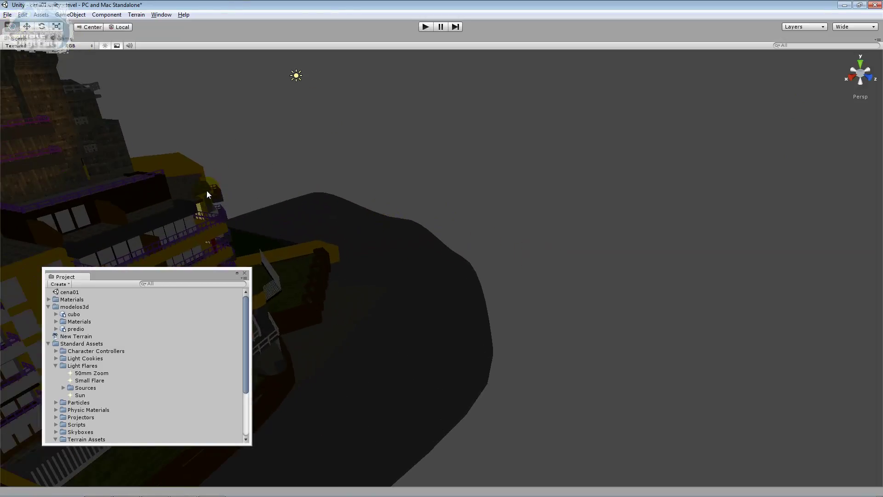
pyautogui.scroll(-5, 76, 164)
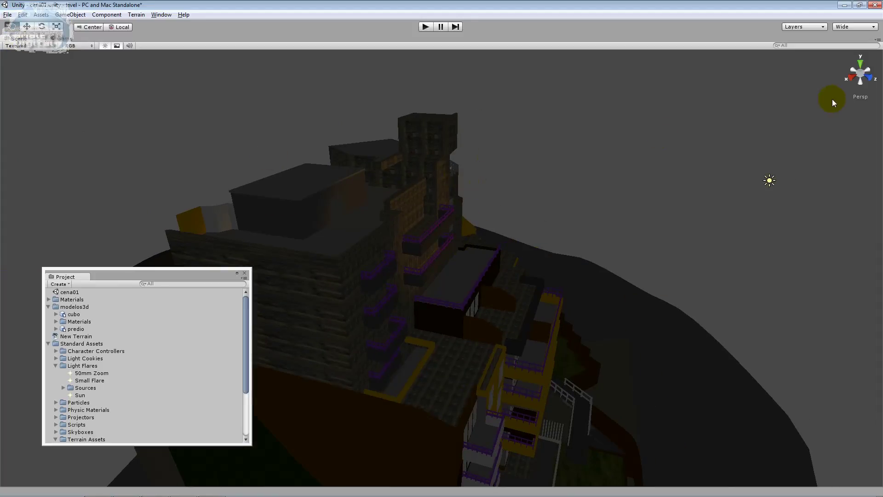
pyautogui.click(849, 77)
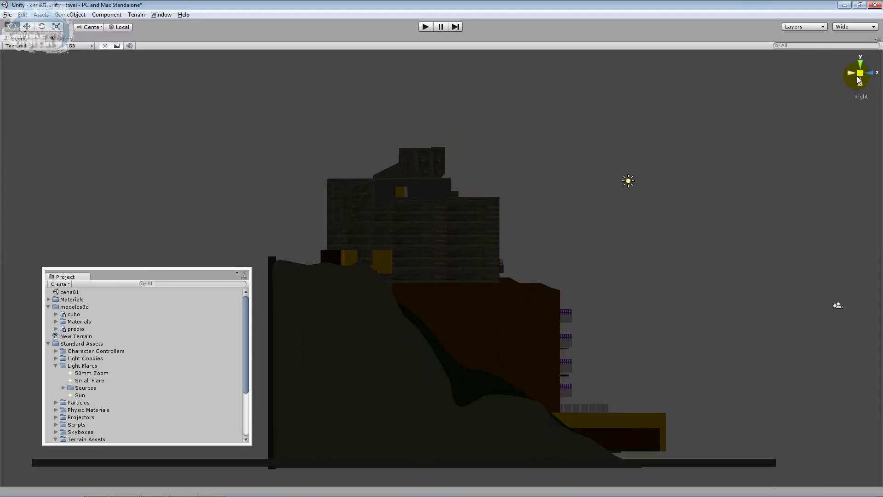
pyautogui.click(861, 75)
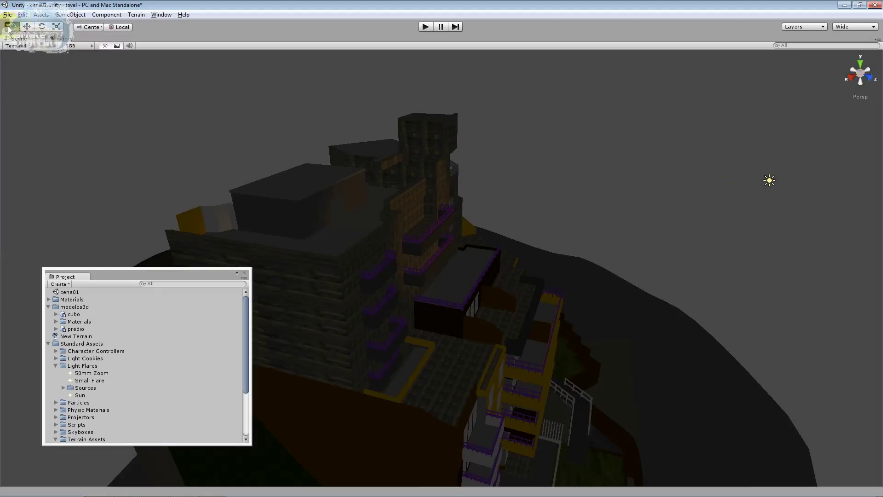
pyautogui.scroll(2, 597, 225)
pyautogui.scroll(2, 591, 259)
pyautogui.scroll(2, 594, 259)
pyautogui.scroll(2, 593, 259)
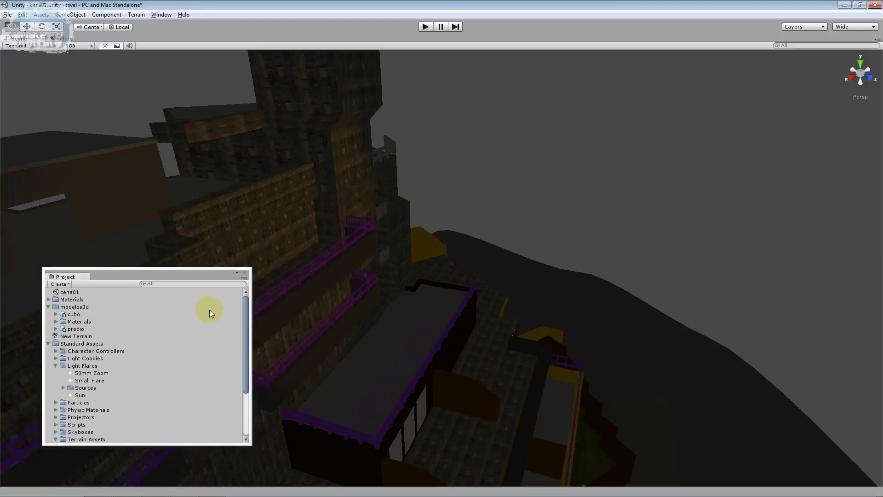
# - Close the Project window and select the spotlight with the Move tool
pyautogui.click(244, 272)
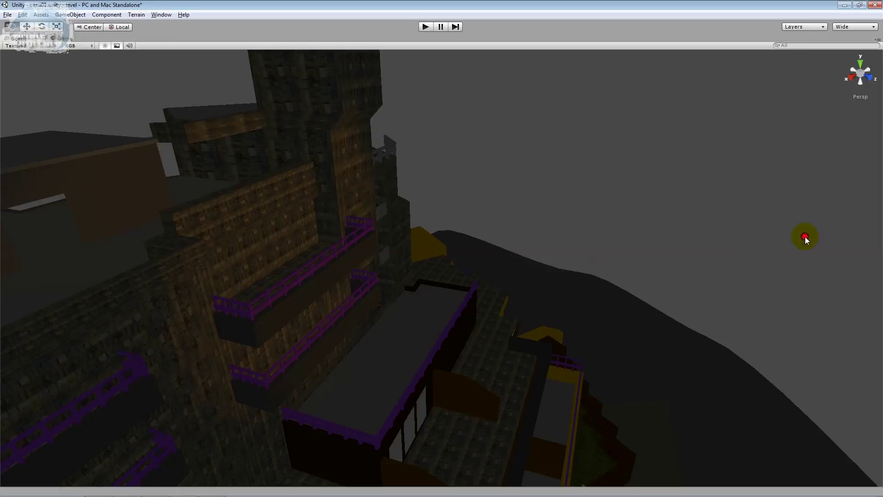
pyautogui.scroll(-2, 805, 236)
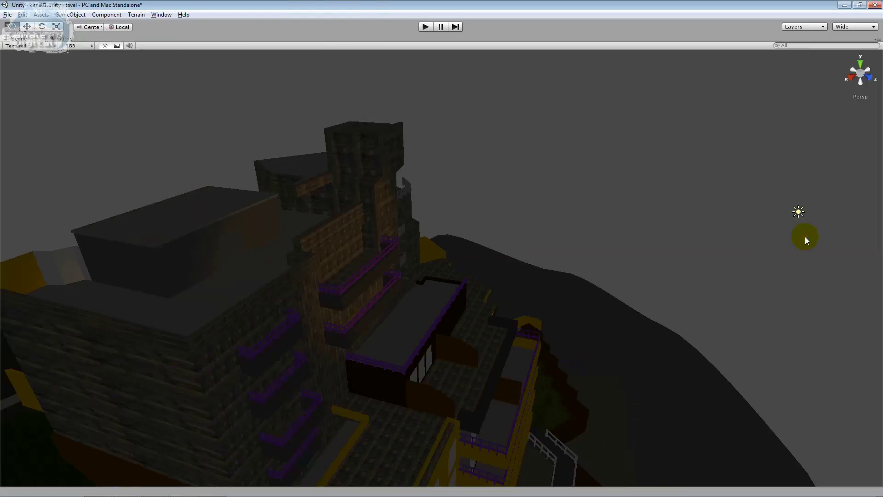
pyautogui.click(26, 27)
pyautogui.click(799, 212)
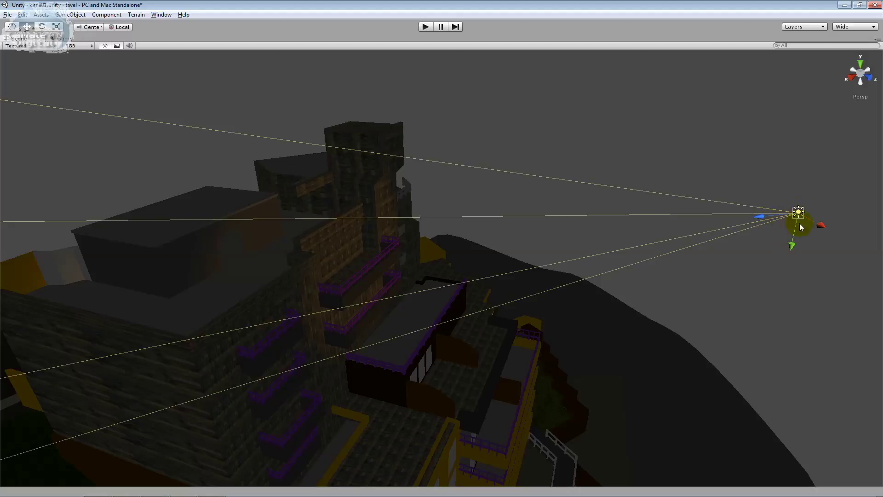
# - Drag the spotlight down-right and back up, then reopen the Inspector from the Window menu
pyautogui.moveTo(794, 227)
pyautogui.mouseDown()
pyautogui.moveTo(863, 232)
pyautogui.moveTo(845, 318)
pyautogui.mouseUp()
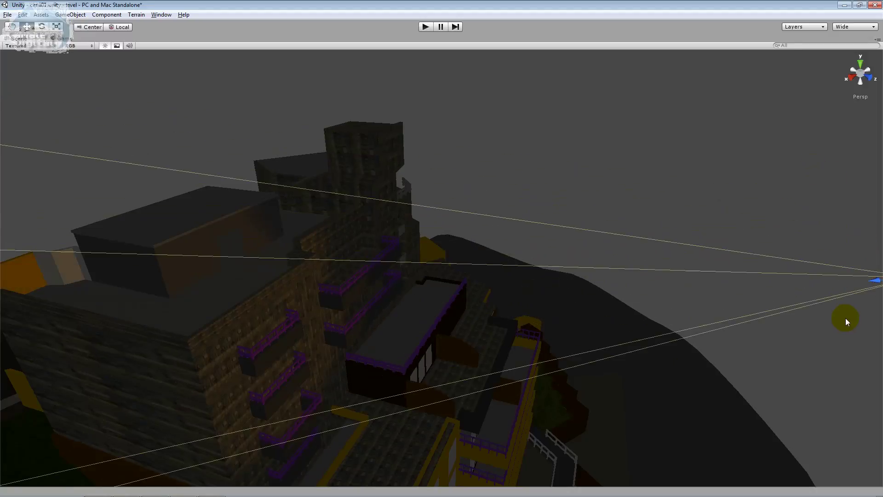
pyautogui.moveTo(845, 318); pyautogui.dragTo(841, 189)
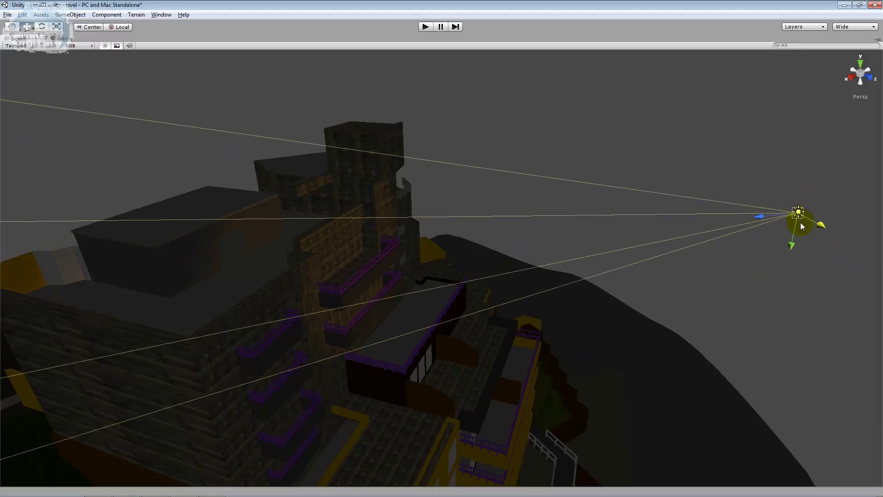
pyautogui.click(176, 16)
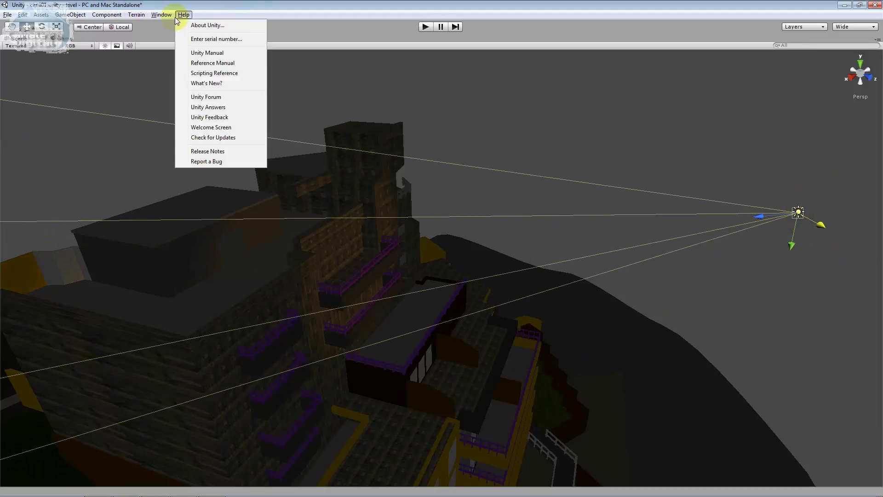
pyautogui.moveTo(174, 20)
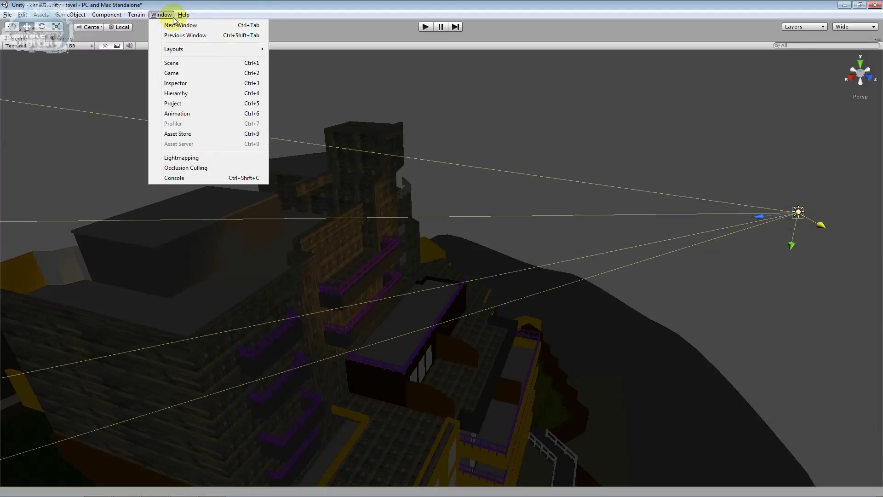
pyautogui.click(190, 84)
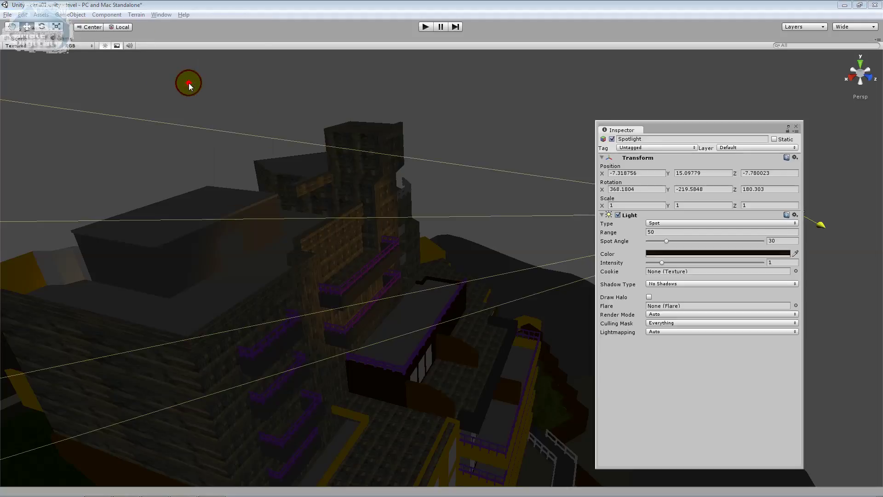
# - Set the spotlight's Light Color to pure white (255, 255, 255) and close the Inspector
pyautogui.click(774, 254)
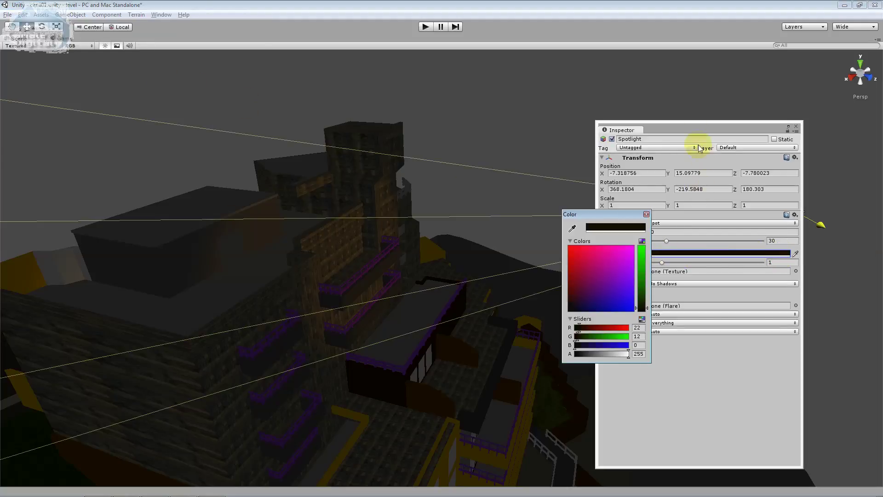
pyautogui.moveTo(695, 131); pyautogui.dragTo(234, 137)
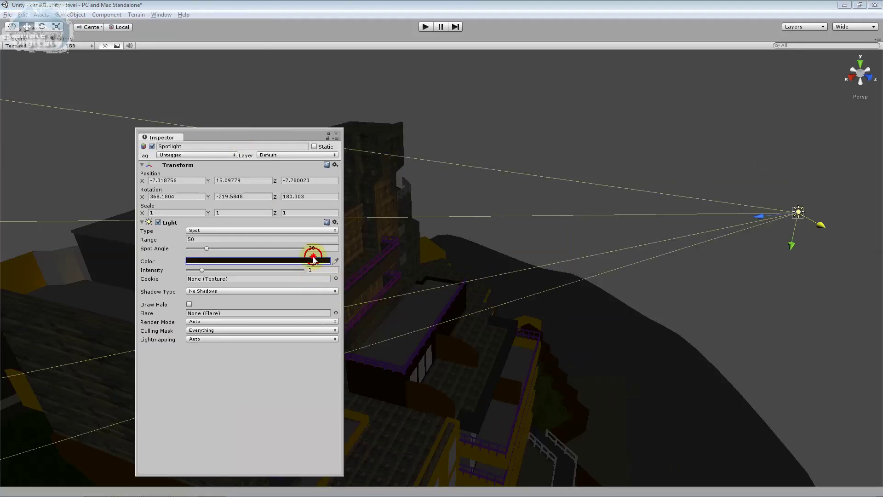
pyautogui.click(316, 261)
pyautogui.click(606, 246)
pyautogui.click(627, 251)
pyautogui.moveTo(630, 258); pyautogui.dragTo(641, 227)
pyautogui.click(639, 243)
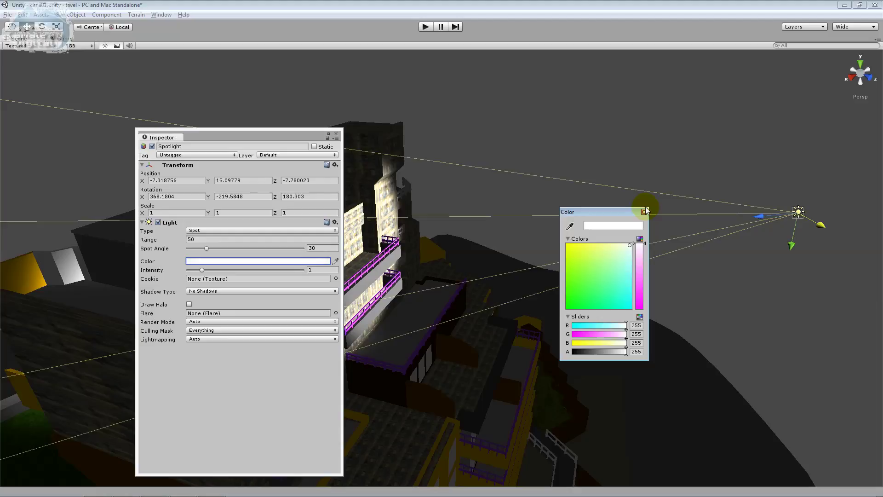
pyautogui.click(644, 211)
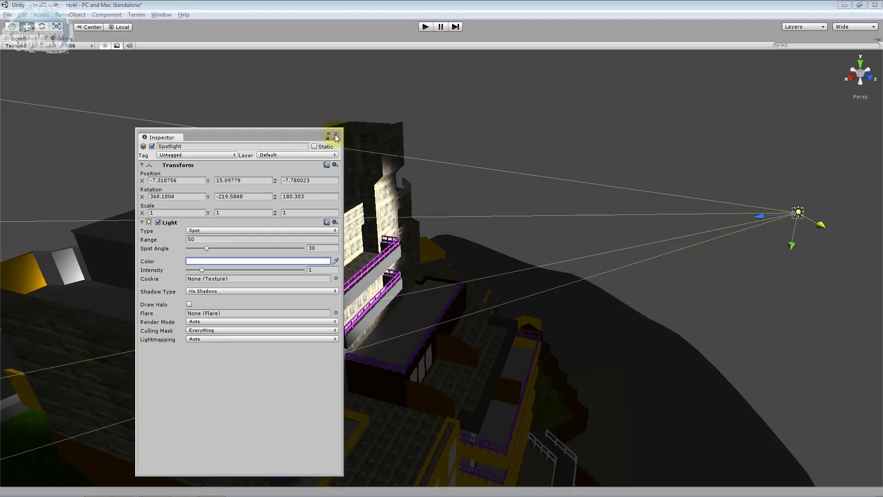
pyautogui.click(336, 135)
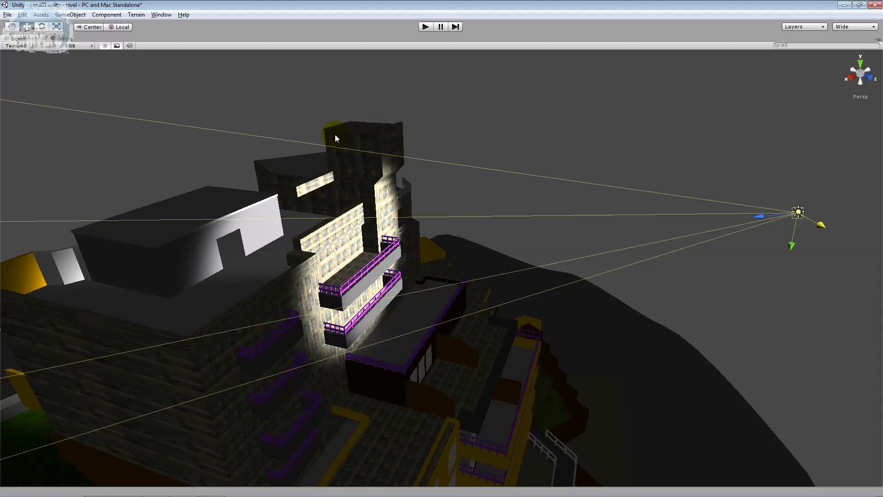
pyautogui.hotkey('alt', 'Tab')
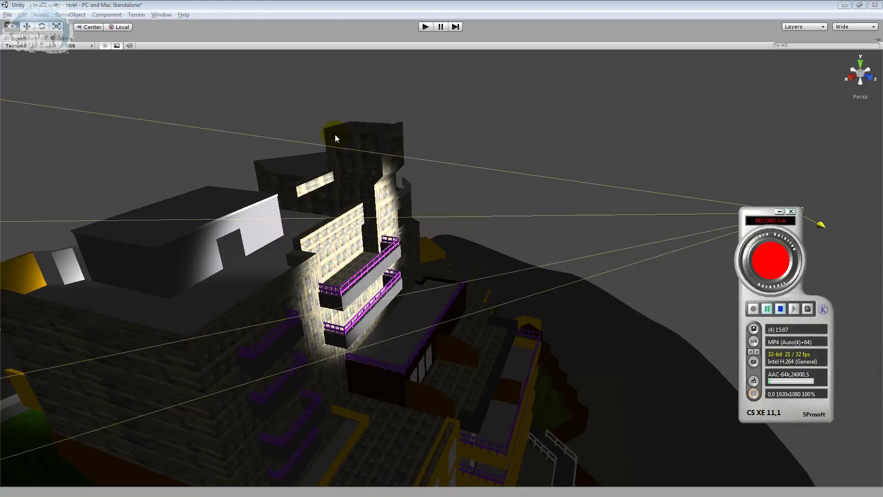